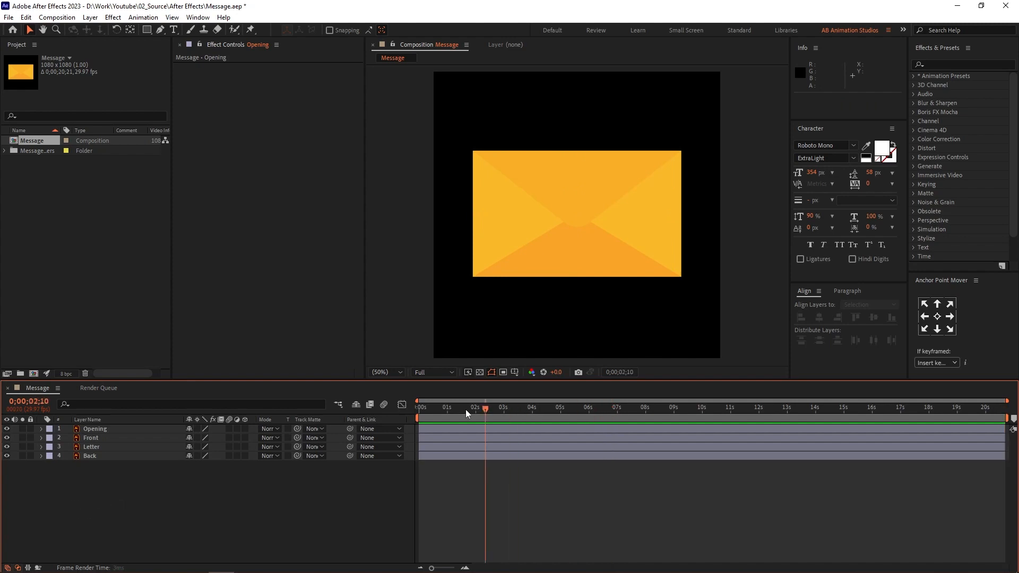
Create a null object and parent the Opening, Front, Letter and Back layers to it.
right_click(133, 479)
mouse_move(249, 350)
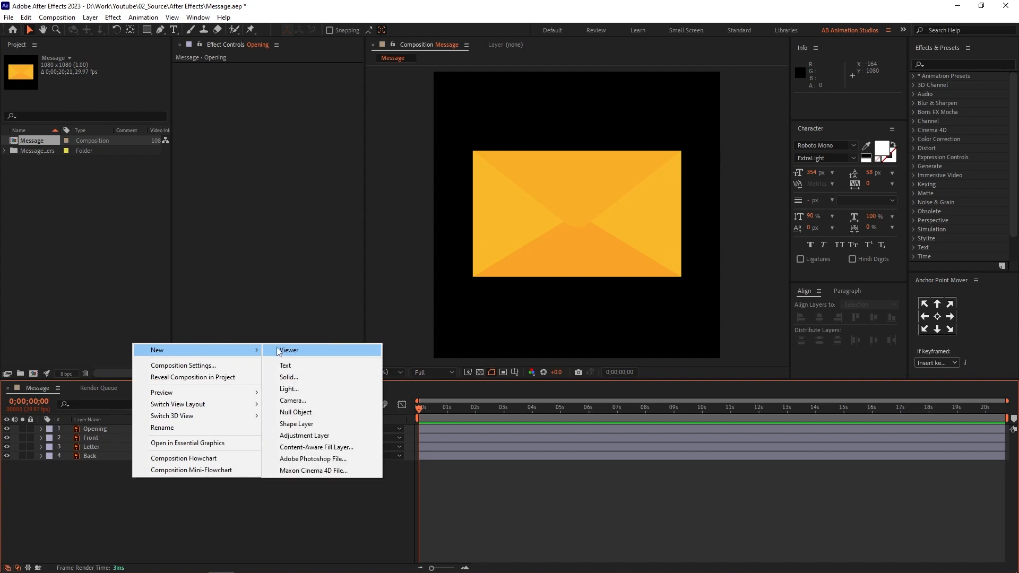
click(295, 412)
click(173, 439)
shift+click(155, 466)
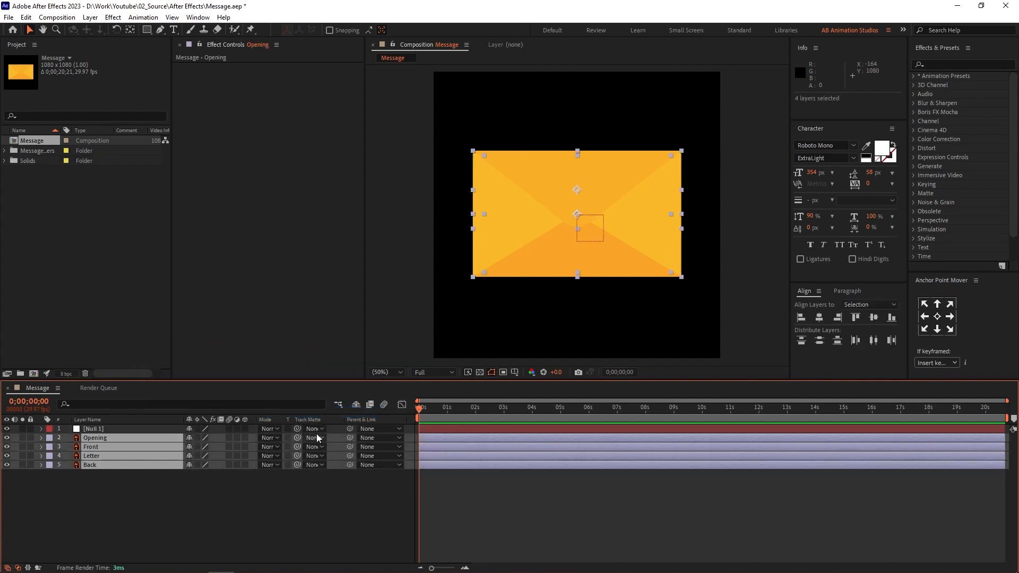
drag(348, 439, 173, 429)
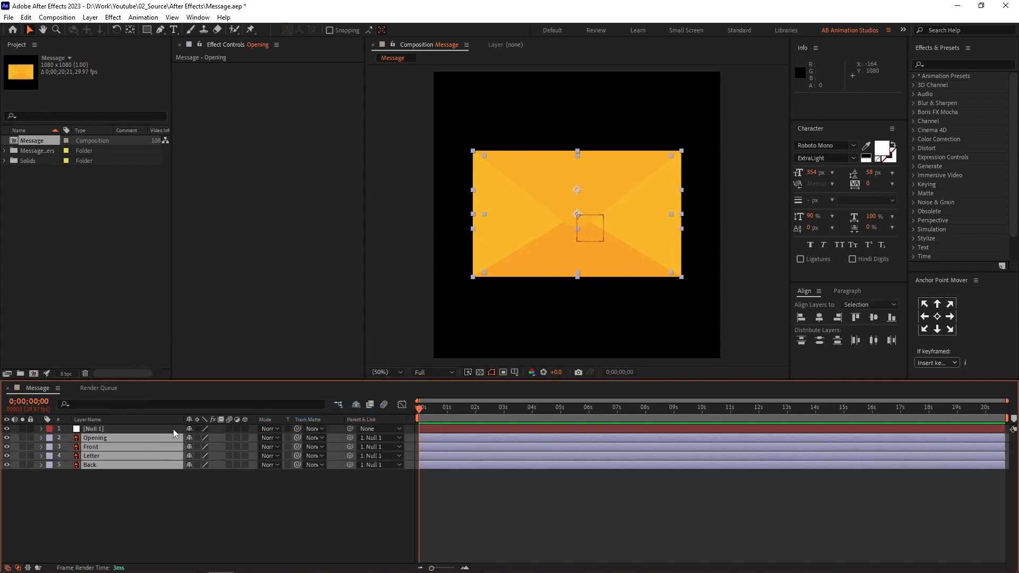
Rename the null layer as Message Controller.
click(169, 430)
key(Return)
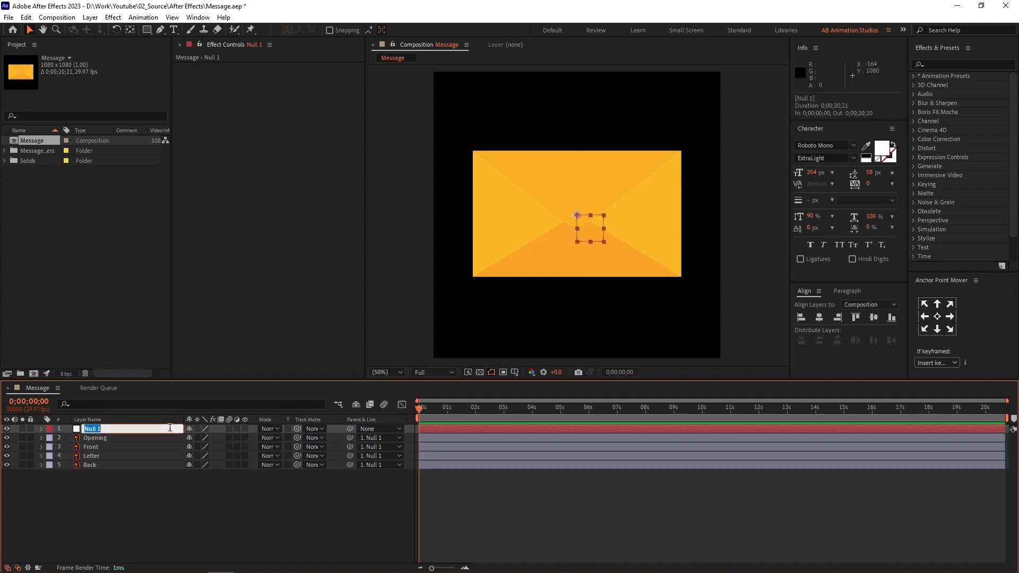
text(Message Controller)
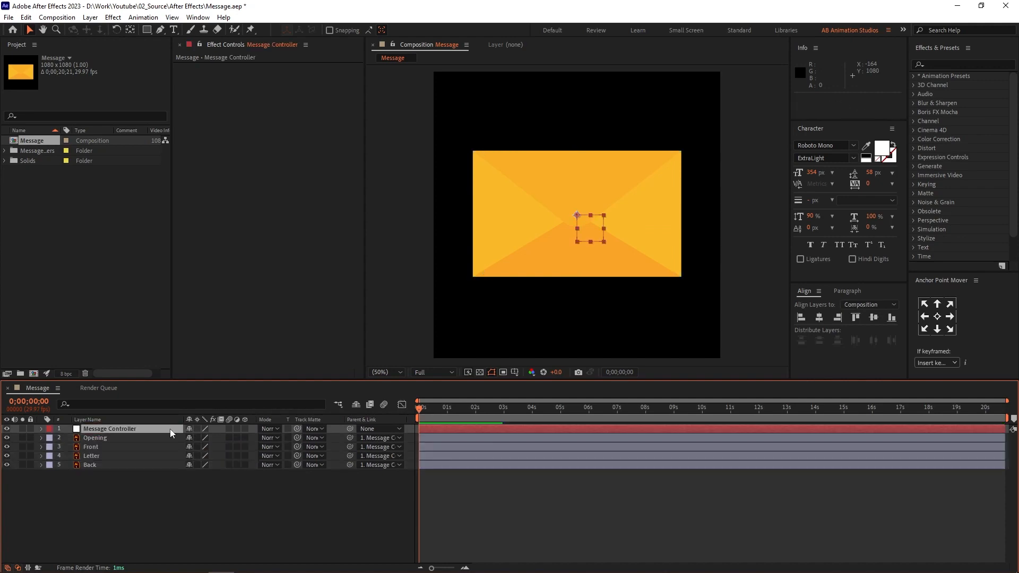
key(Return)
Animate Message Controller's position from off-screen left at about X -446 at 0 s to the composition's center at 2 s.
key(p)
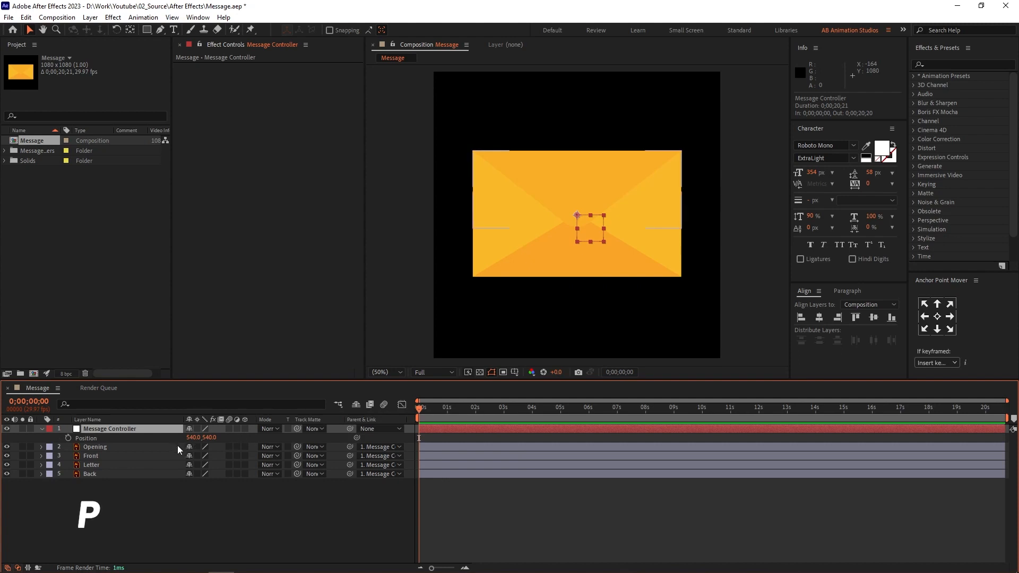
click(70, 438)
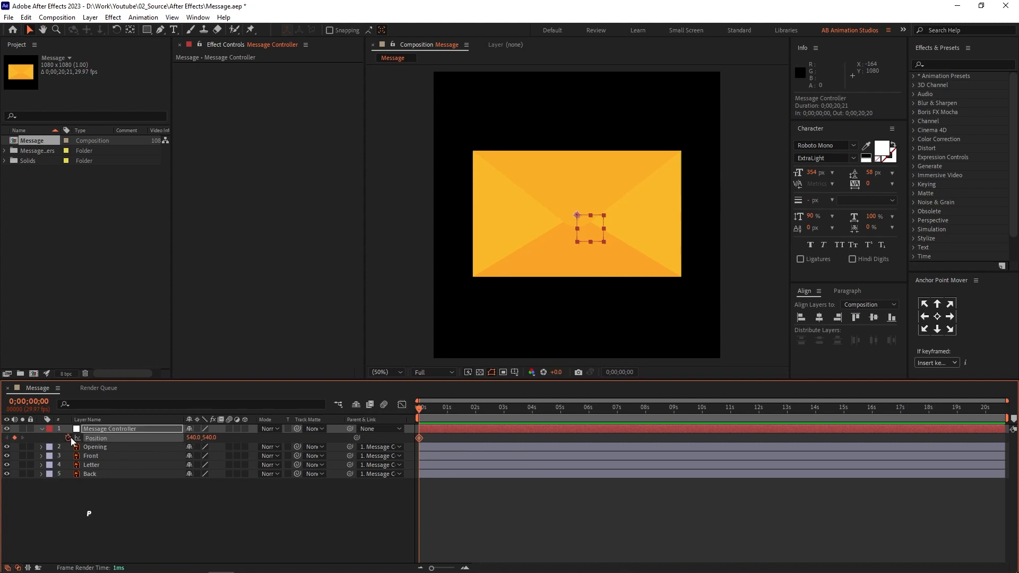
drag(419, 438, 475, 442)
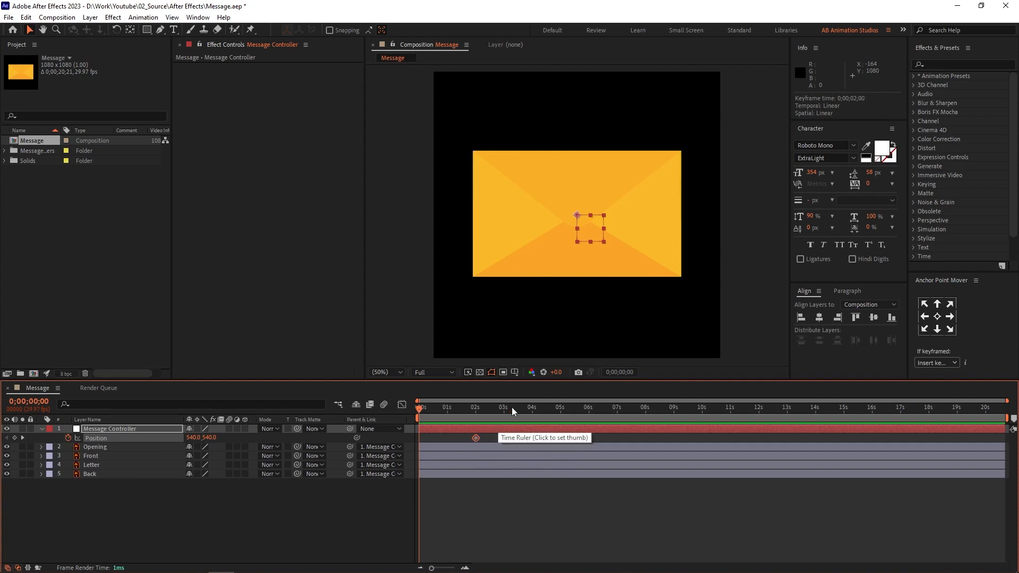
click(578, 216)
drag(578, 217, 316, 223)
key(space)
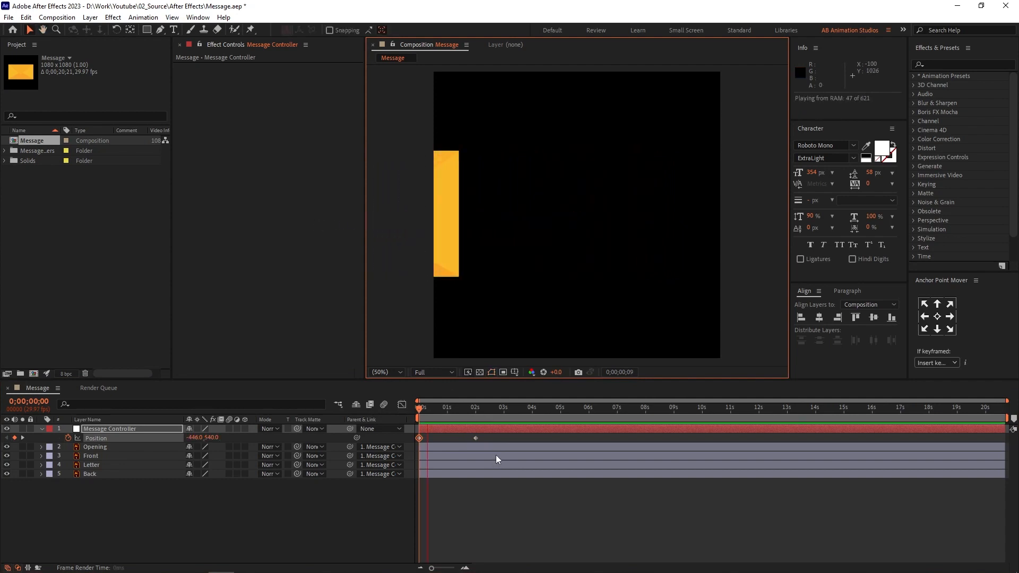
Duplicate the two position keyframes at 10 s and time-reverse the copied pair.
drag(488, 410, 701, 427)
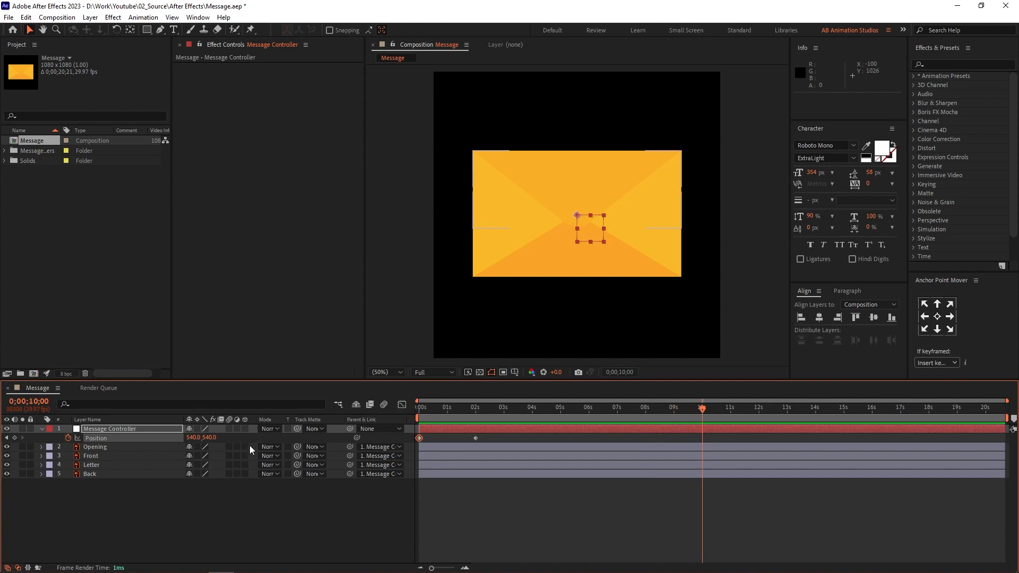
drag(488, 434, 416, 441)
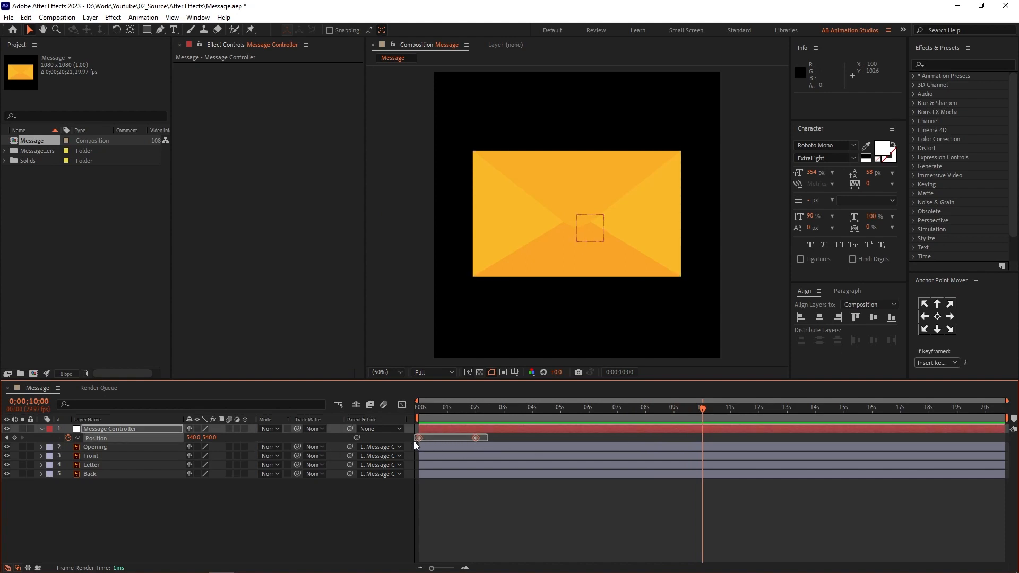
key(ctrl+v)
right_click(701, 438)
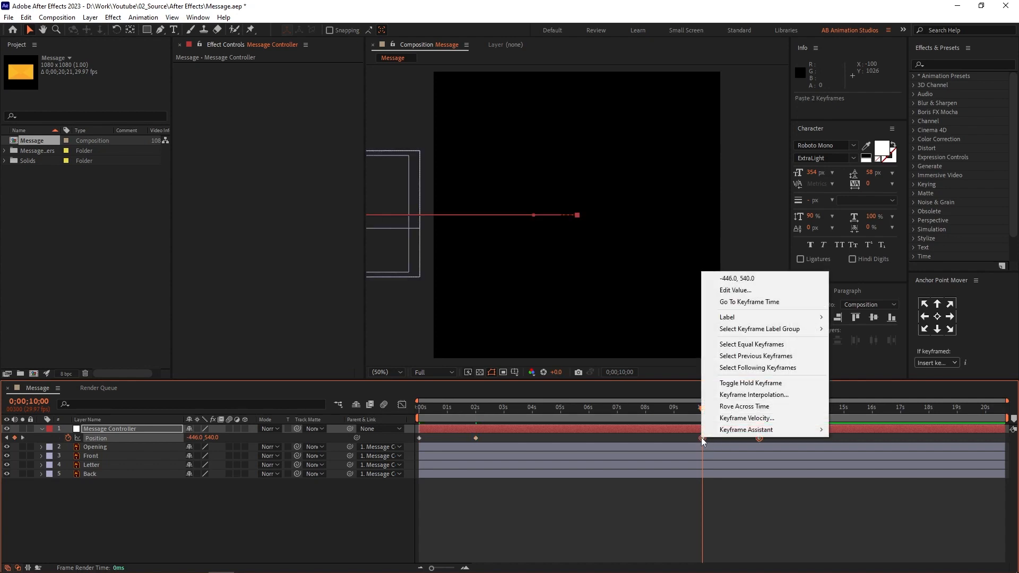
mouse_move(717, 431)
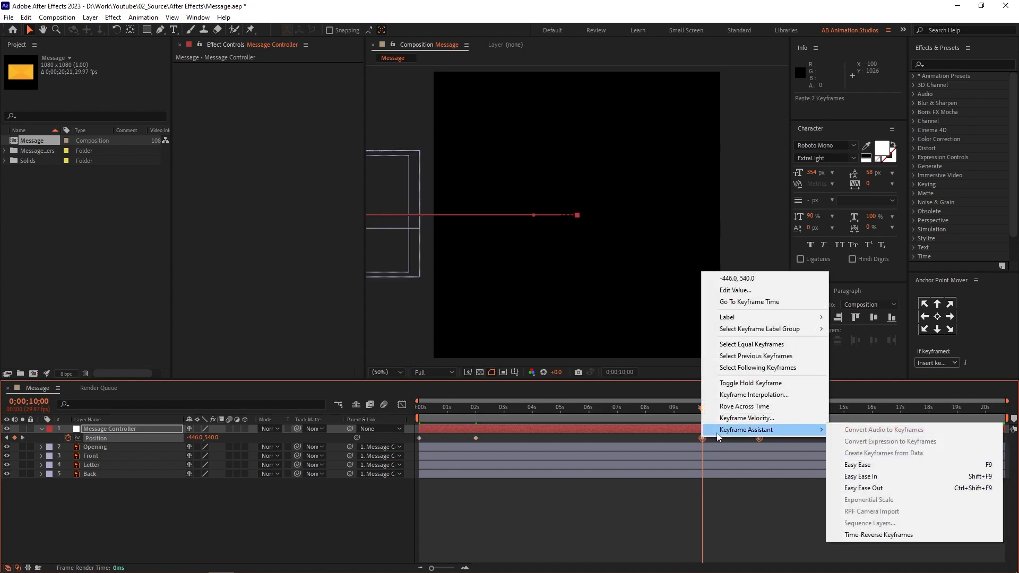
click(876, 535)
Move Message Controller off-screen to the right at the 12 s keyframe and preview the envelope's exit.
drag(726, 413, 759, 413)
click(776, 435)
click(777, 429)
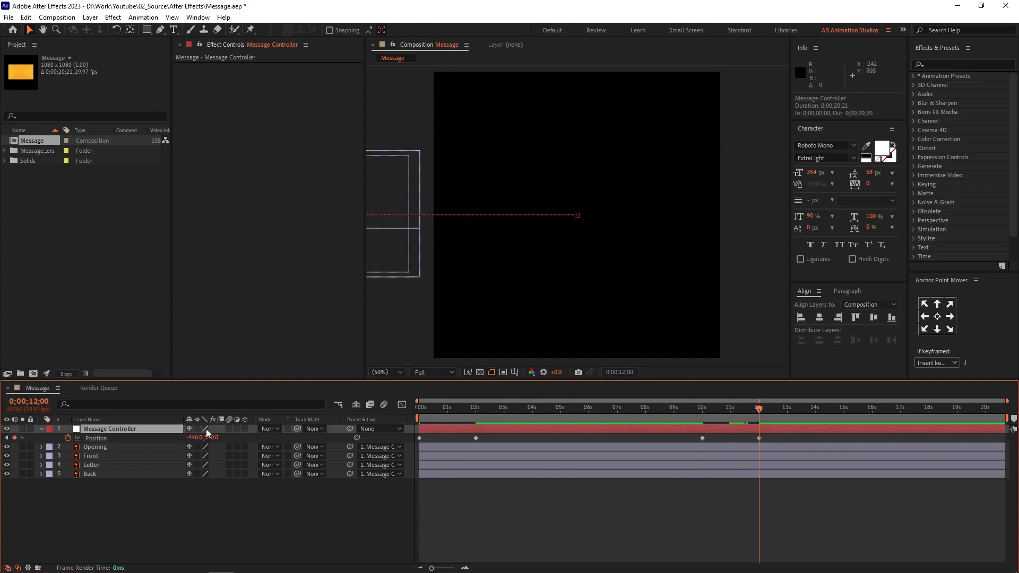
drag(195, 438, 571, 435)
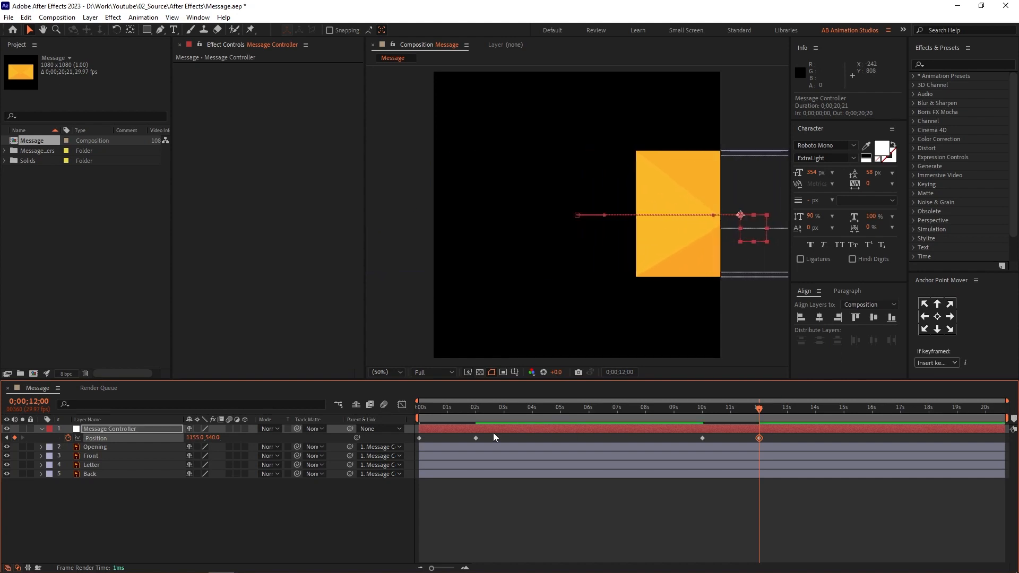
drag(186, 439, 461, 447)
click(691, 412)
key(space)
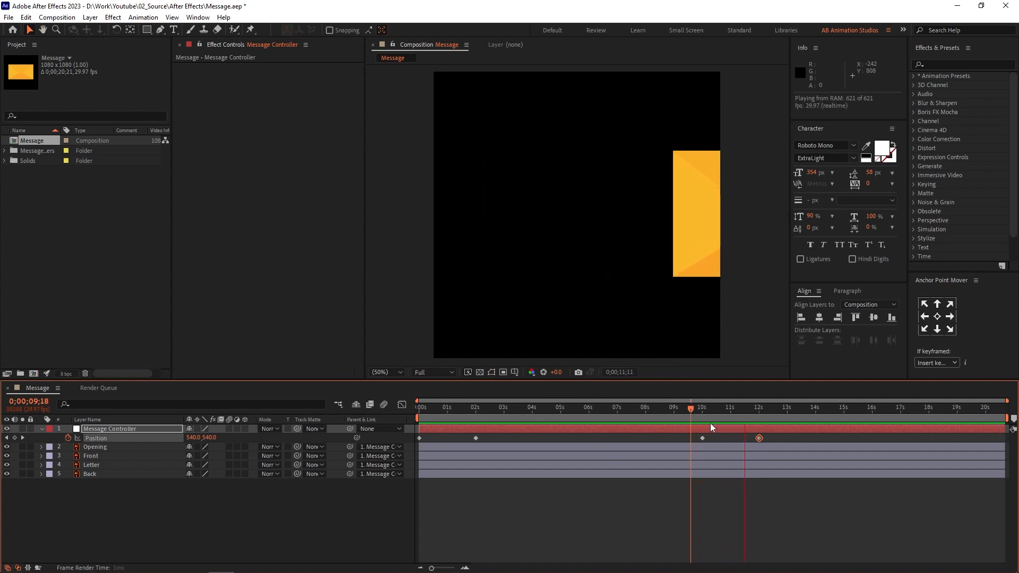
key(space)
Apply Easy Ease to all four Message Controller position keyframes.
click(710, 411)
drag(777, 434, 430, 457)
key(F9)
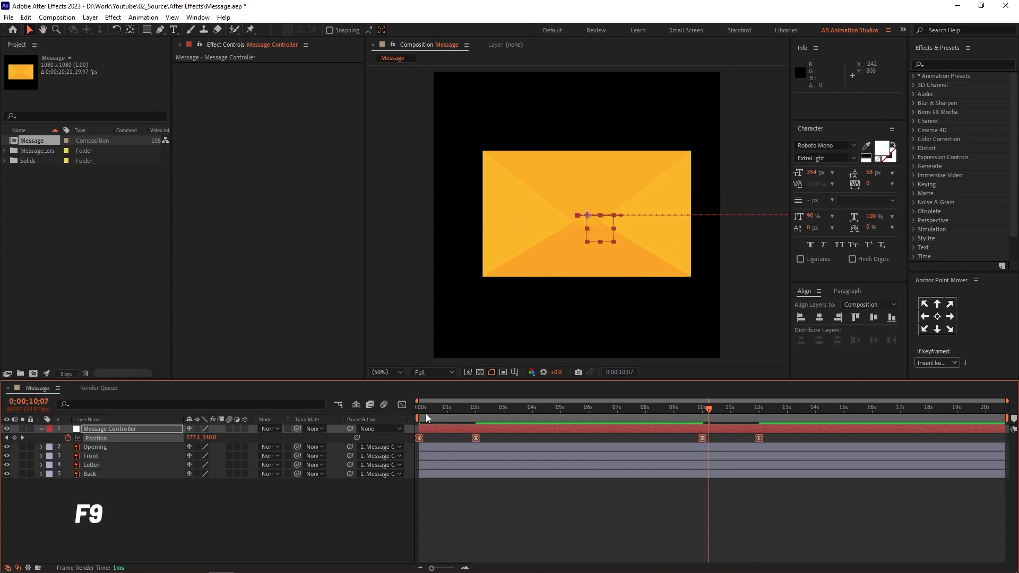
Reshape the speed curves with a long ease out of the first keyframe and 100% influence into the last, then preview both movements.
click(402, 405)
click(419, 538)
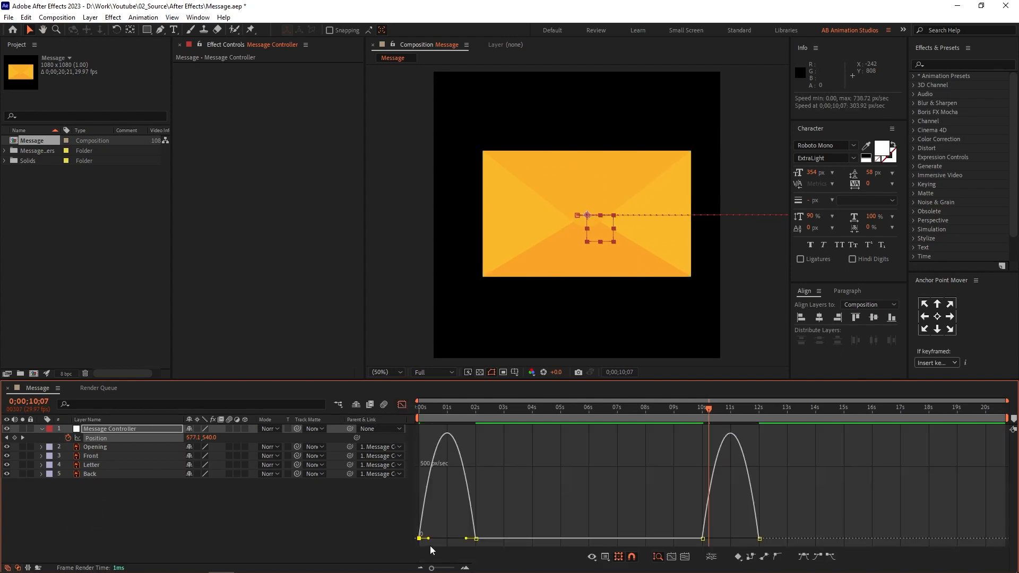
drag(425, 538, 447, 539)
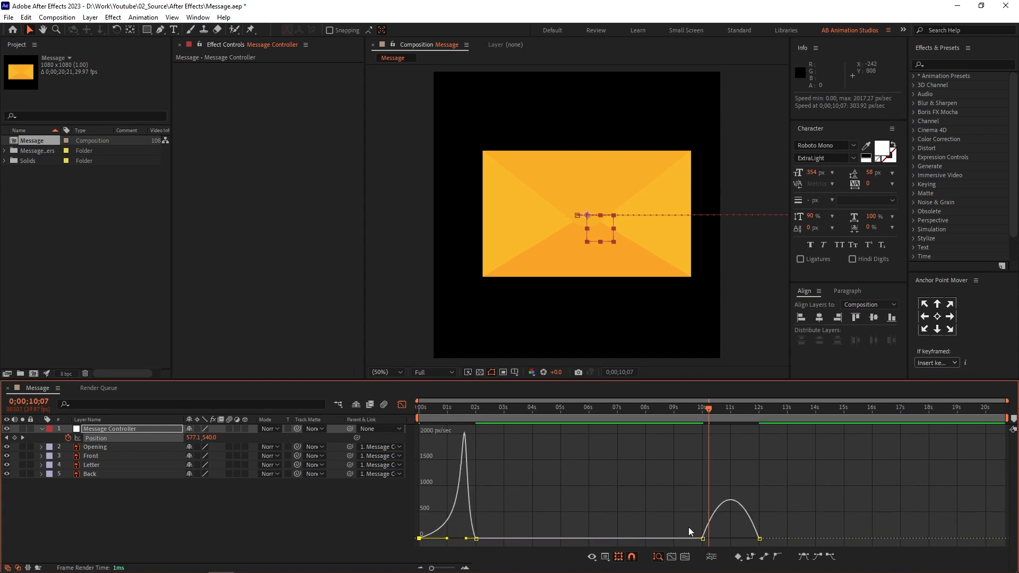
drag(751, 539, 730, 539)
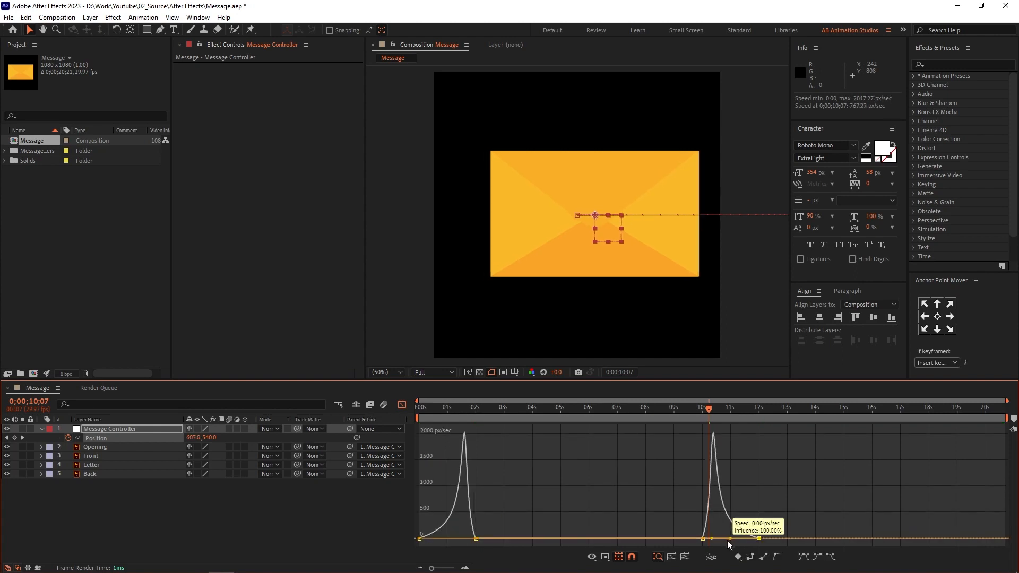
click(402, 405)
key(space)
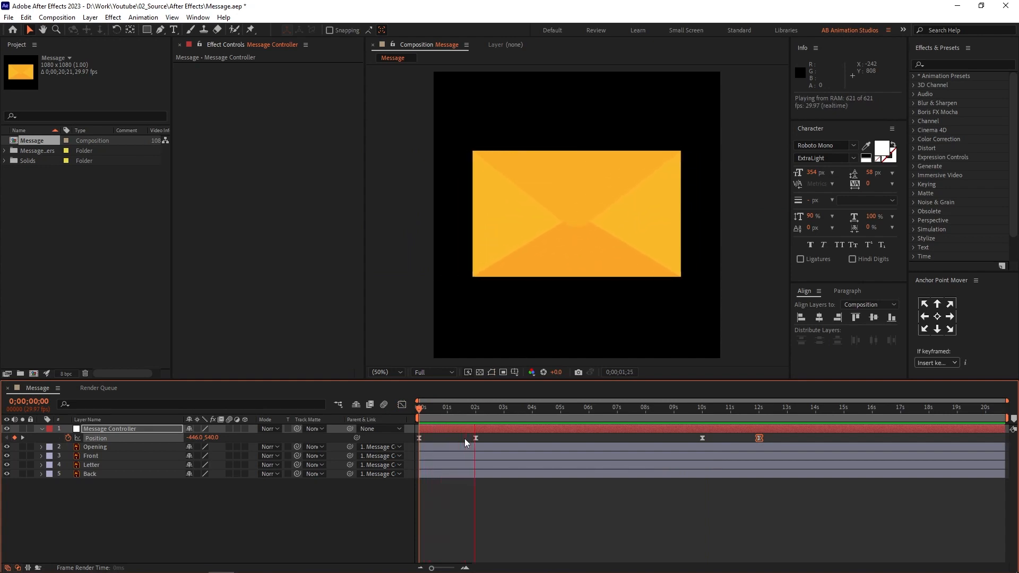
click(691, 409)
key(space)
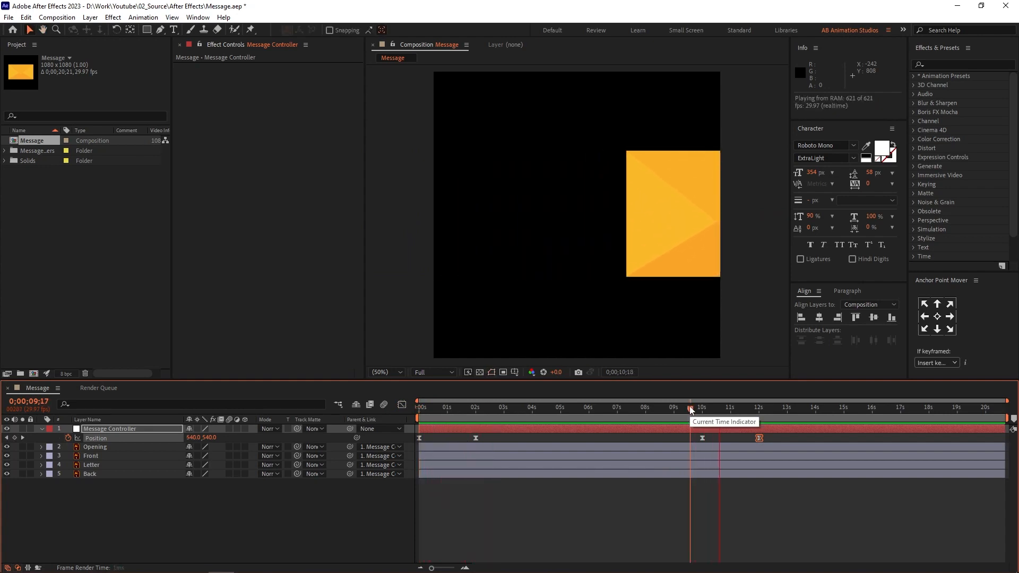
key(space)
Compress the four position keyframes proportionally so the last falls at 10 s, and set the current time to 0;00;01;20.
drag(769, 436, 401, 449)
drag(760, 438, 703, 441)
click(617, 409)
drag(617, 412, 465, 414)
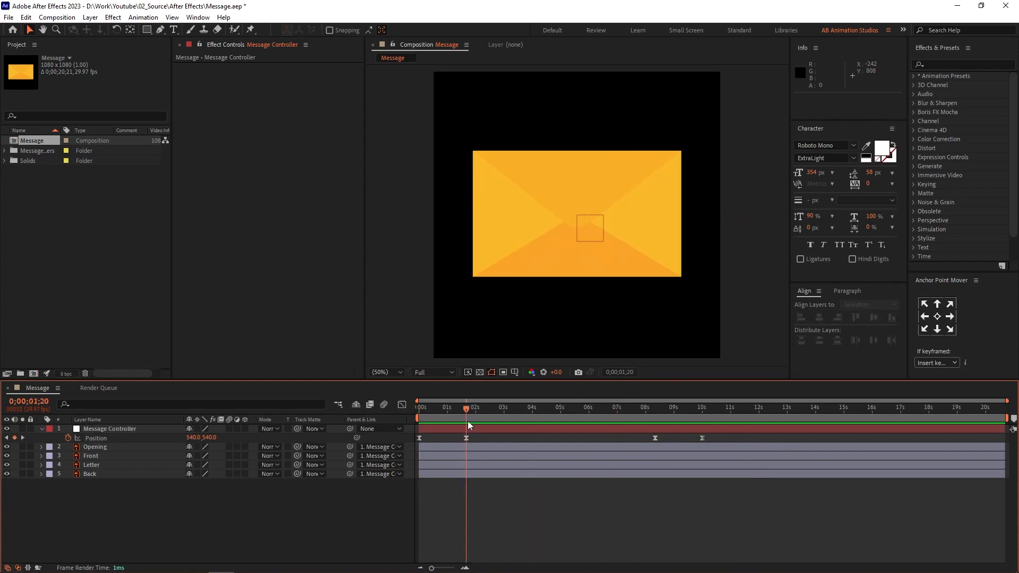
Make the Opening layer 3D and move its anchor point up to the flap's top edge.
click(588, 189)
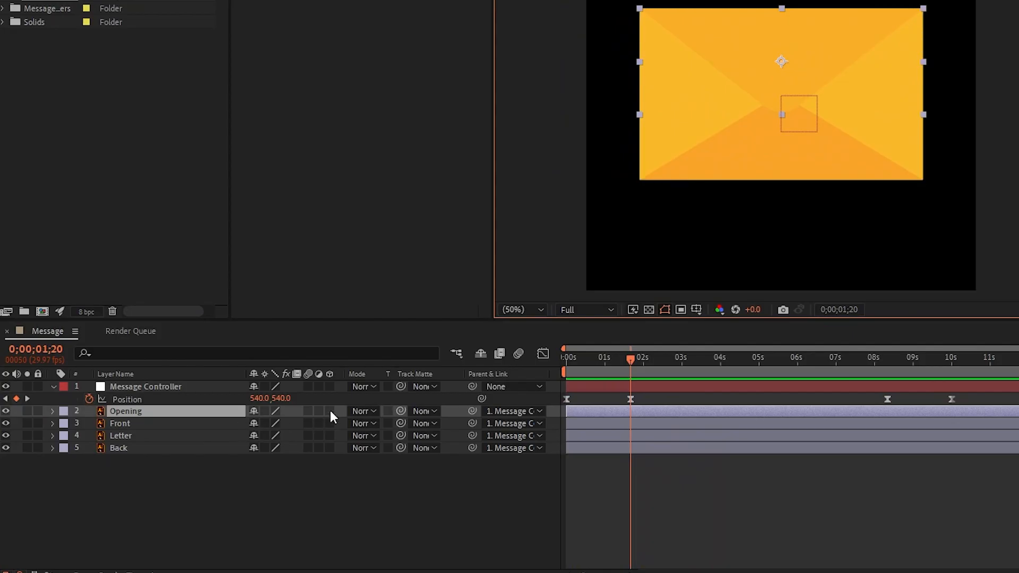
click(330, 411)
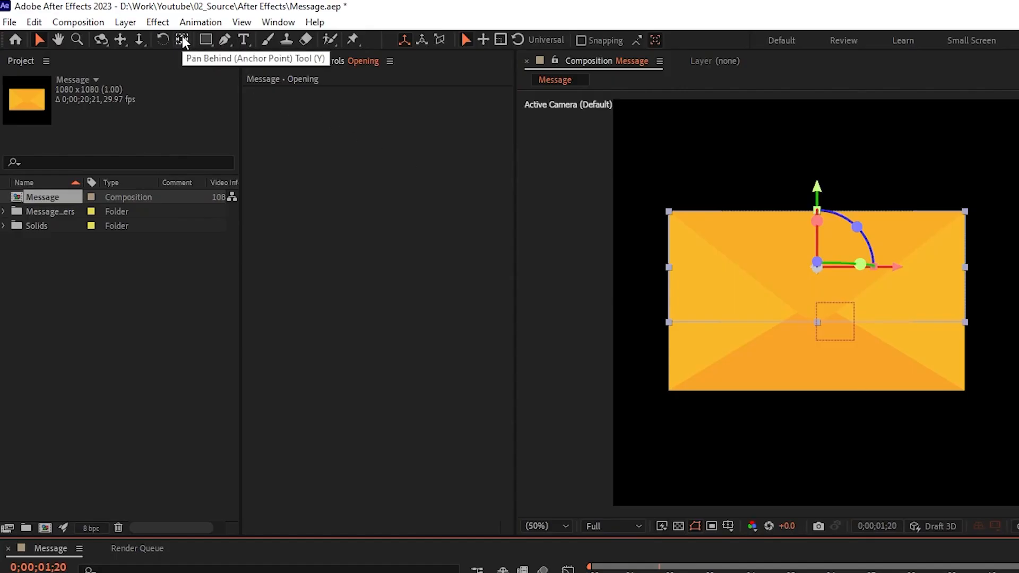
click(182, 40)
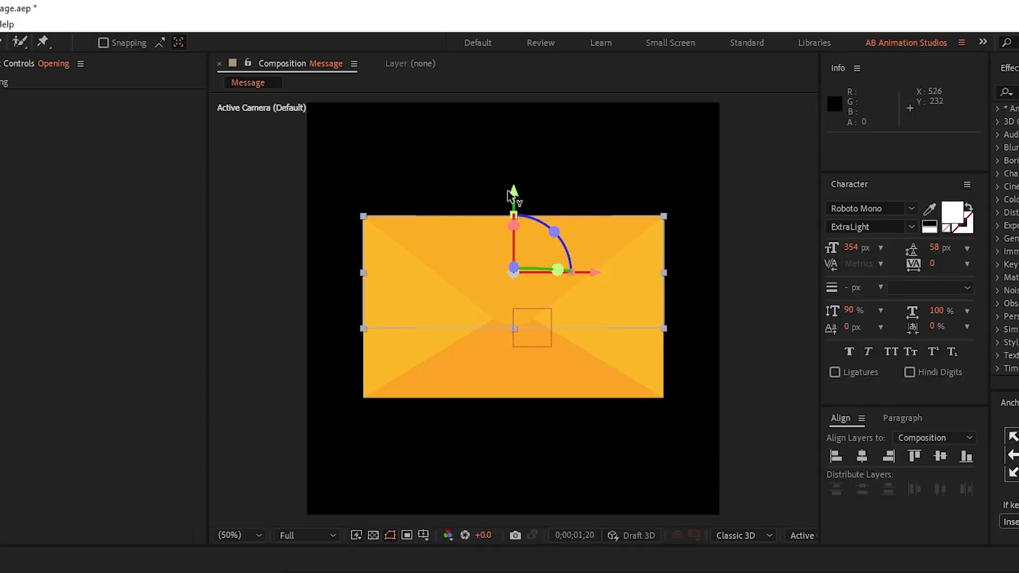
drag(512, 197, 516, 135)
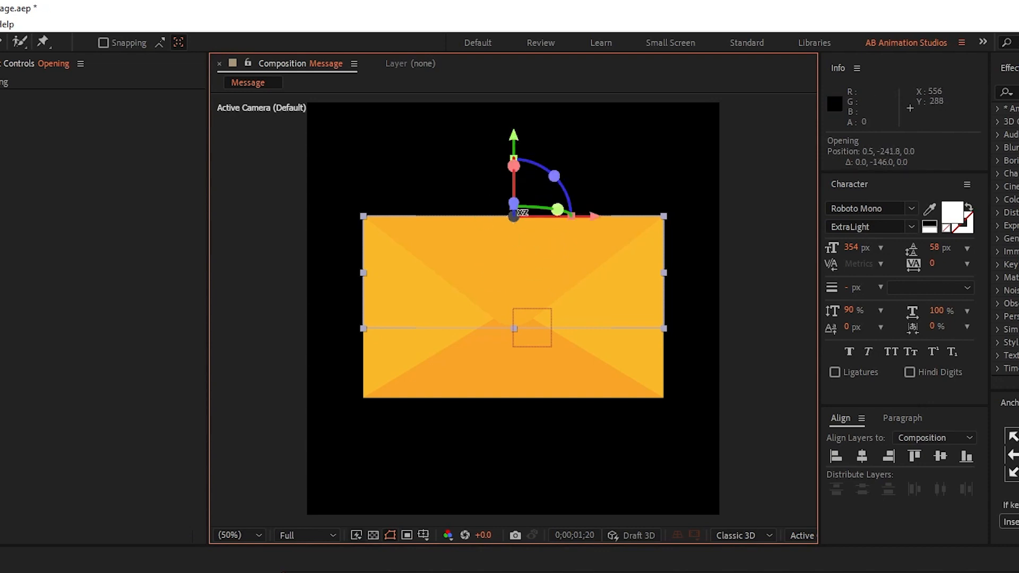
Check and fine-tune the Opening layer's anchor point against the envelope's top edge at high magnification.
key(period)
key(period)
key(period)
drag(520, 212, 537, 471)
key(period)
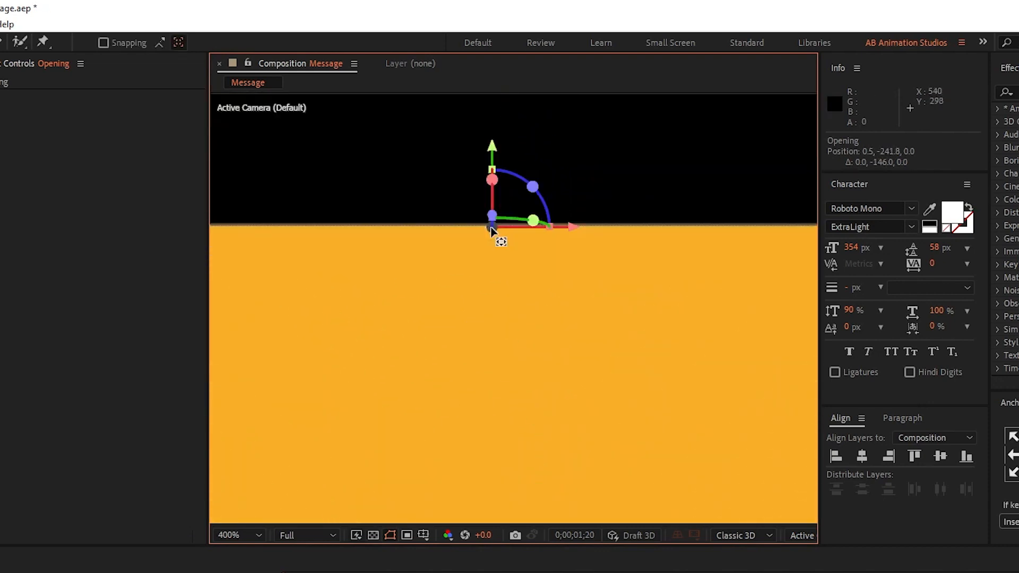
drag(558, 209, 579, 290)
drag(514, 235, 517, 238)
key(comma)
key(comma)
key(comma)
key(comma)
key(comma)
key(comma)
drag(620, 396, 628, 301)
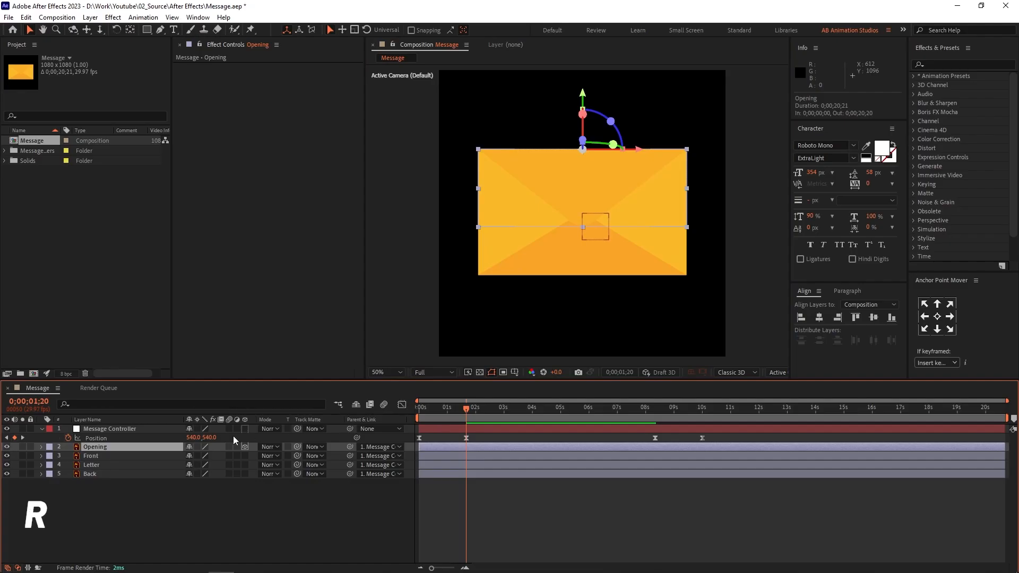
Show the Opening layer's rotation properties with the current time at 0;00;01;20.
key(r)
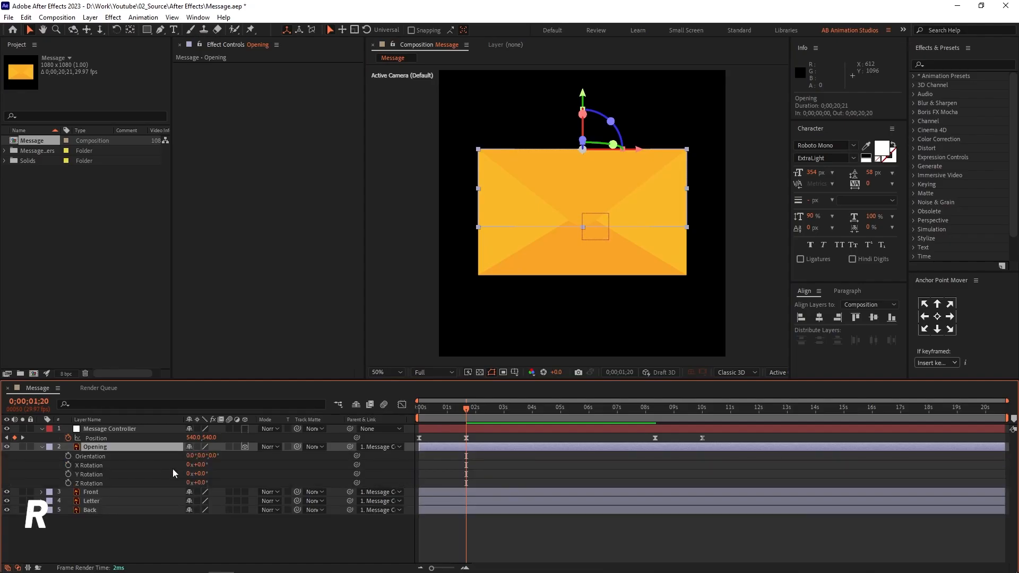
click(450, 410)
mouse_move(450, 410)
mouse_down()
mouse_move(426, 422)
mouse_move(482, 415)
mouse_move(438, 415)
mouse_move(470, 415)
mouse_up()
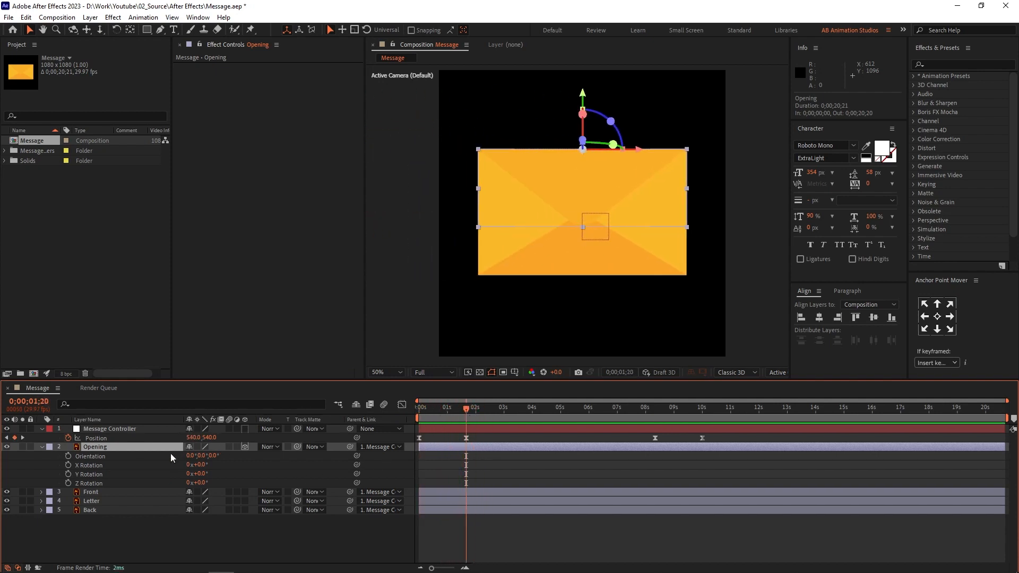
drag(201, 466, 129, 446)
key(ctrl+z)
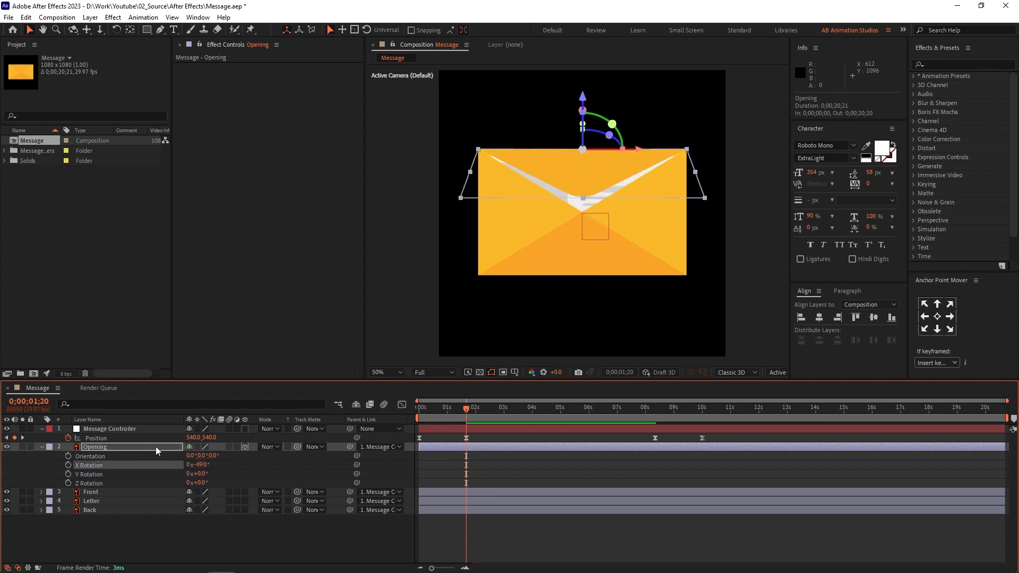
key(ctrl+z)
Keyframe the Opening layer's X Rotation at 0° at 0;00;01;20 and about -212° at 3 s to open the flap.
click(69, 464)
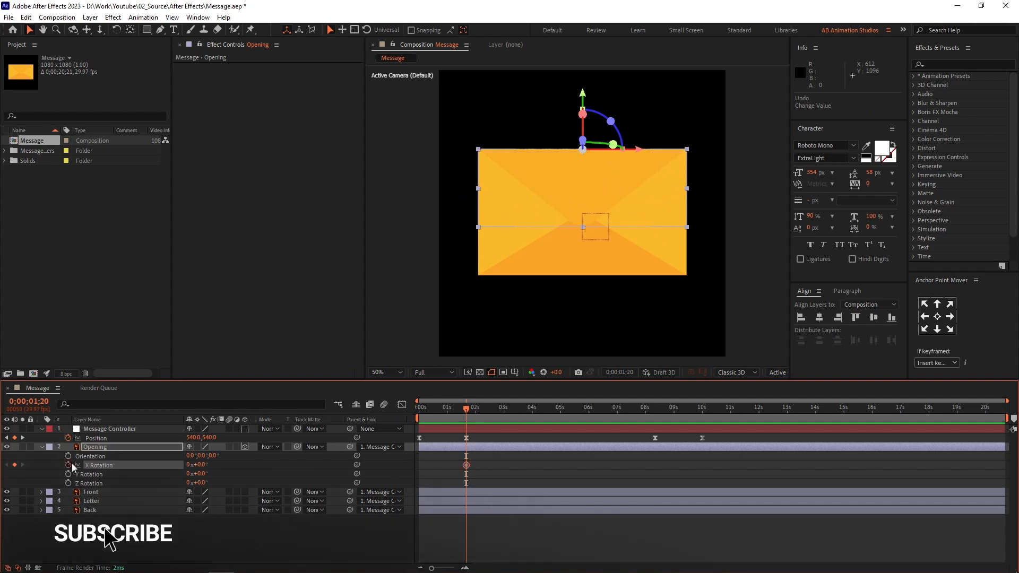
mouse_move(466, 465)
mouse_down()
mouse_move(504, 467)
mouse_move(466, 465)
mouse_up()
click(492, 416)
drag(492, 417, 502, 413)
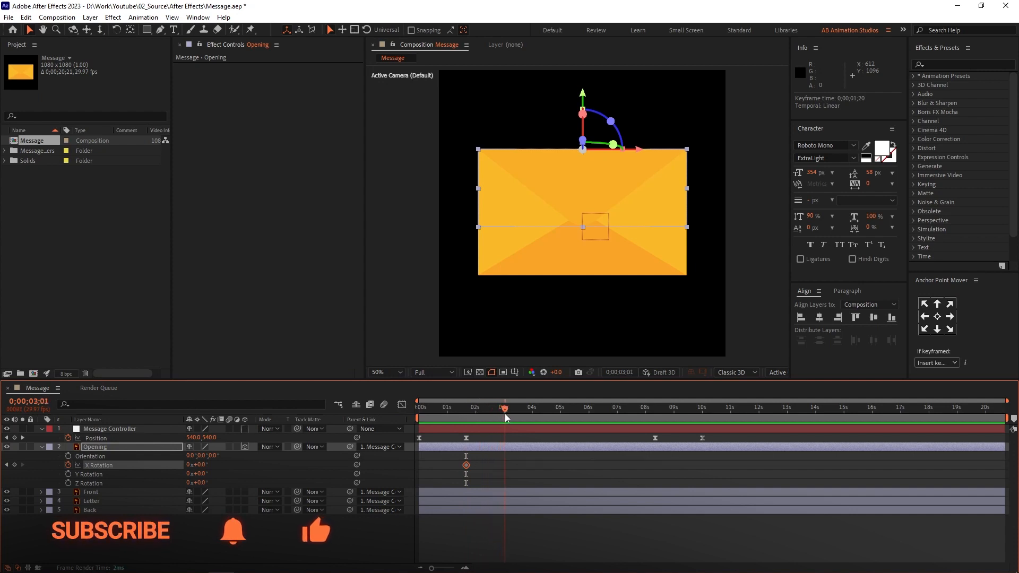
drag(205, 465, 63, 436)
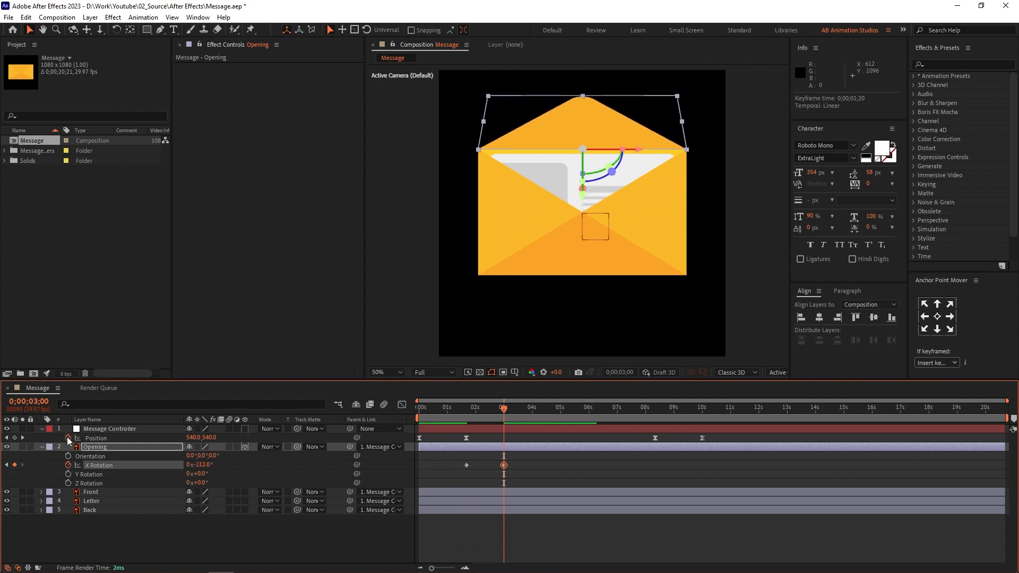
Preview the envelope sliding in and the flap opening from the start of the composition.
drag(465, 413, 417, 418)
key(space)
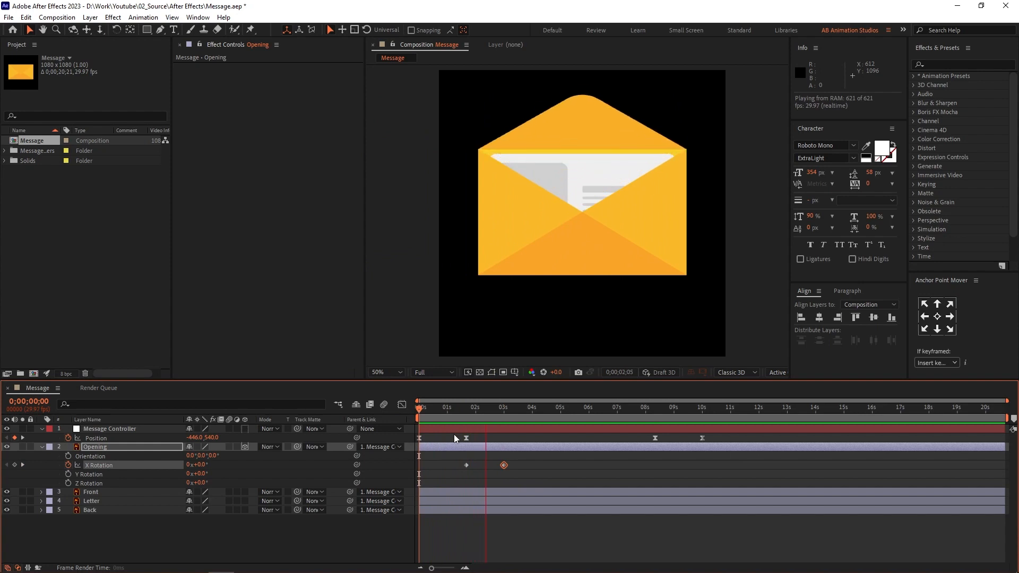
key(space)
drag(472, 411, 509, 413)
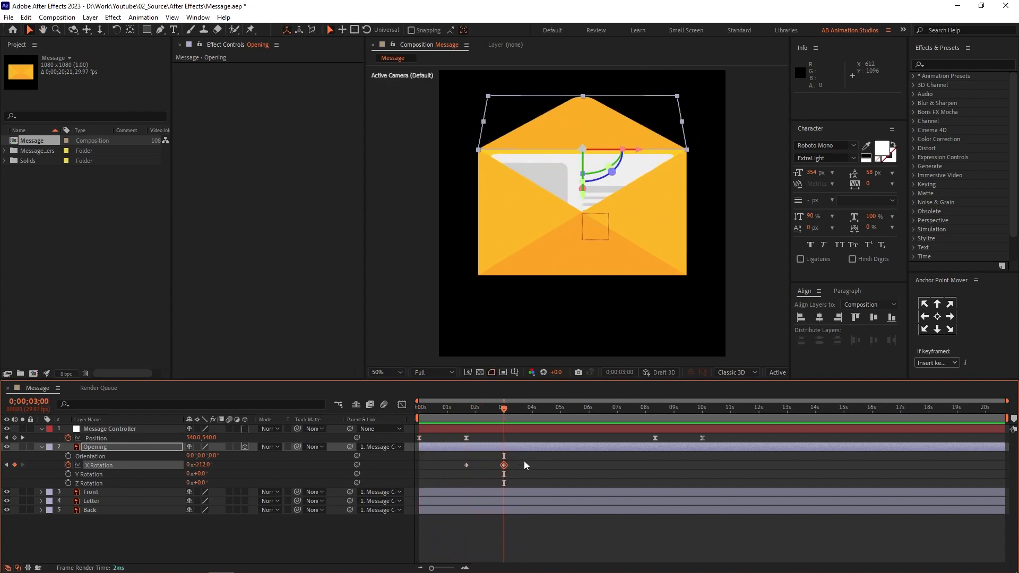
Set the first Position and Scale keyframes on the Letter layer at 0;00;02;10, with Scale at 100%.
click(100, 493)
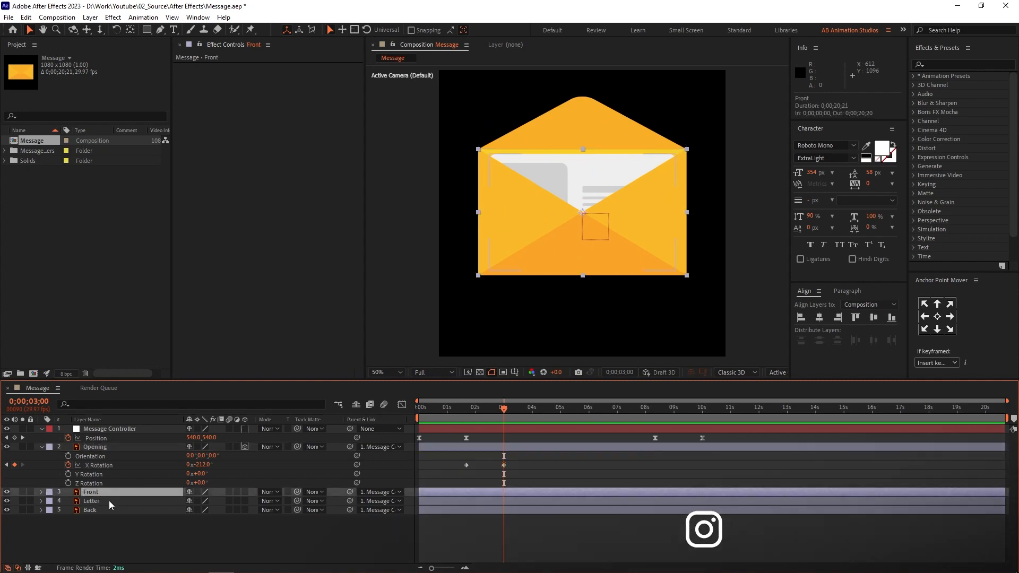
click(109, 501)
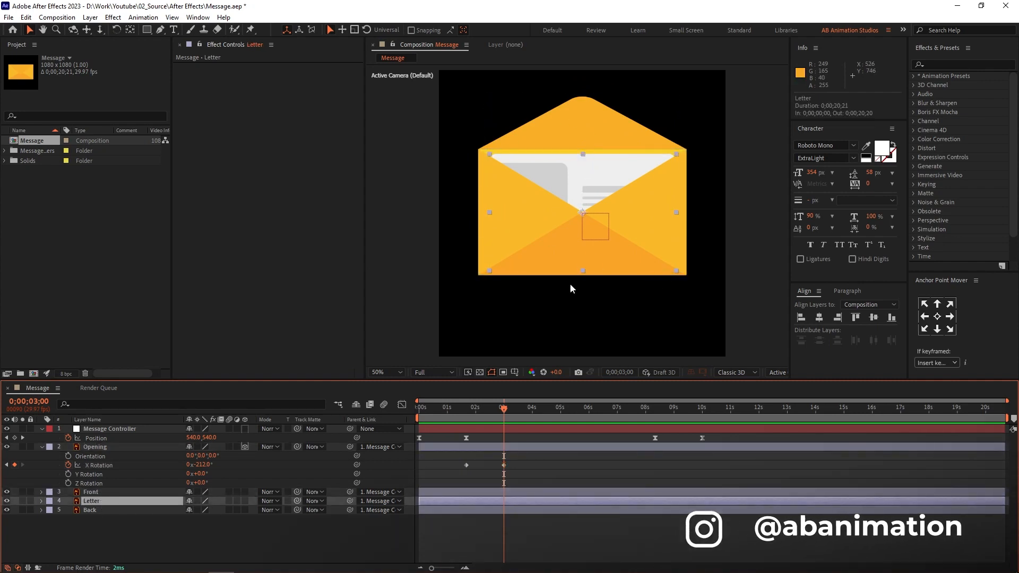
mouse_move(504, 408)
mouse_down()
mouse_move(467, 409)
mouse_move(508, 407)
mouse_move(485, 402)
mouse_up()
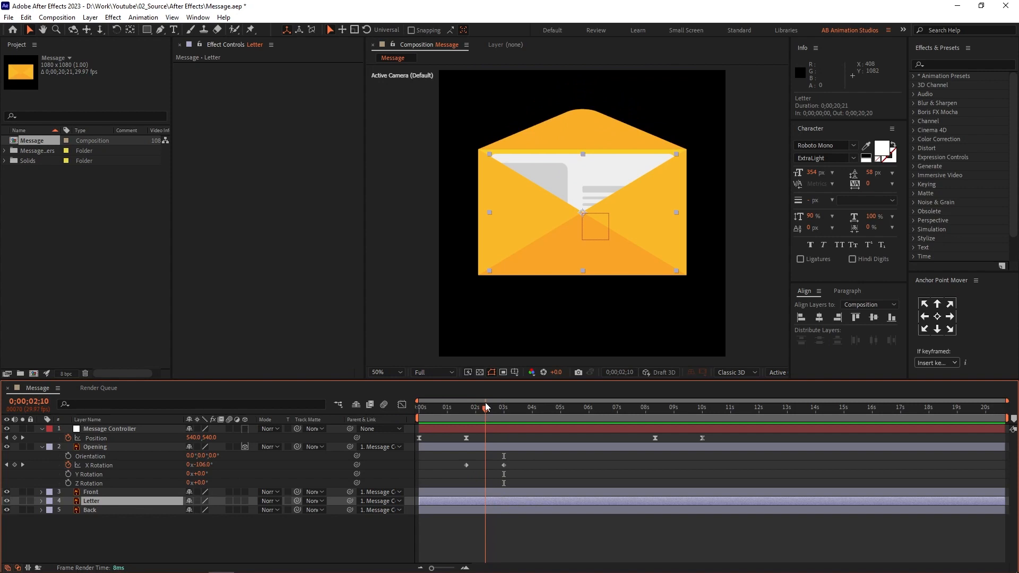
key(p)
key(p)
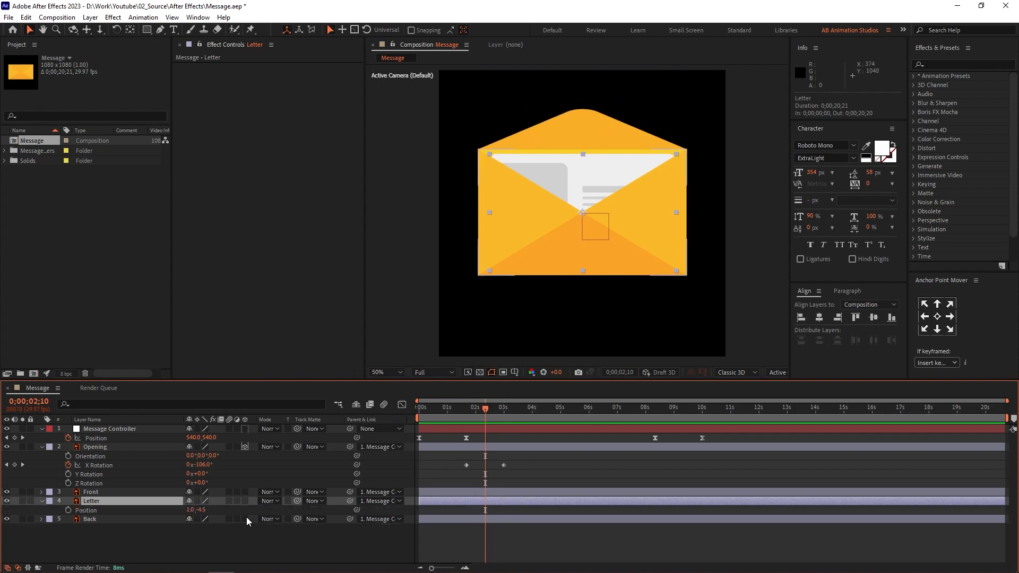
key(shift+s)
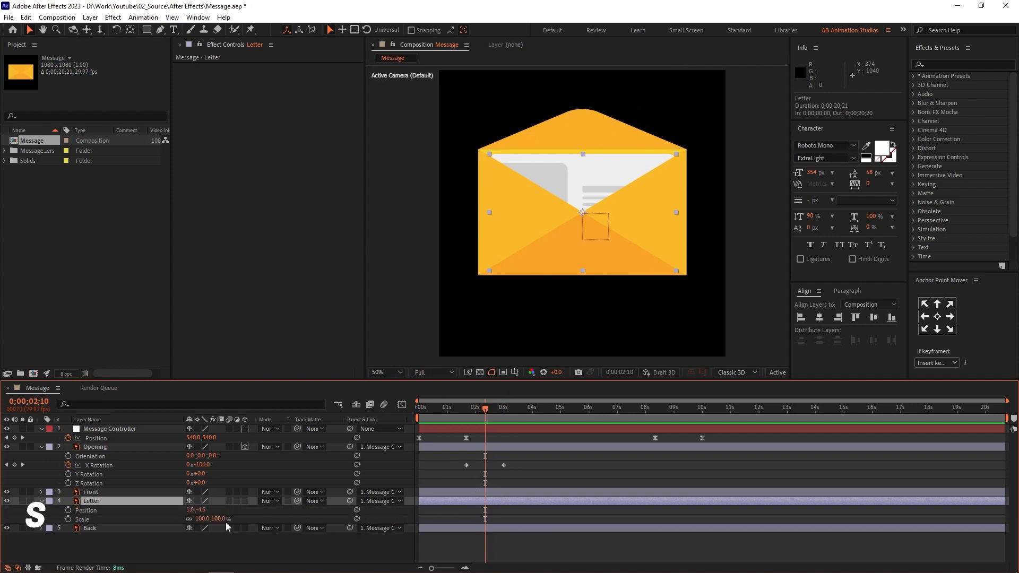
click(67, 510)
click(68, 519)
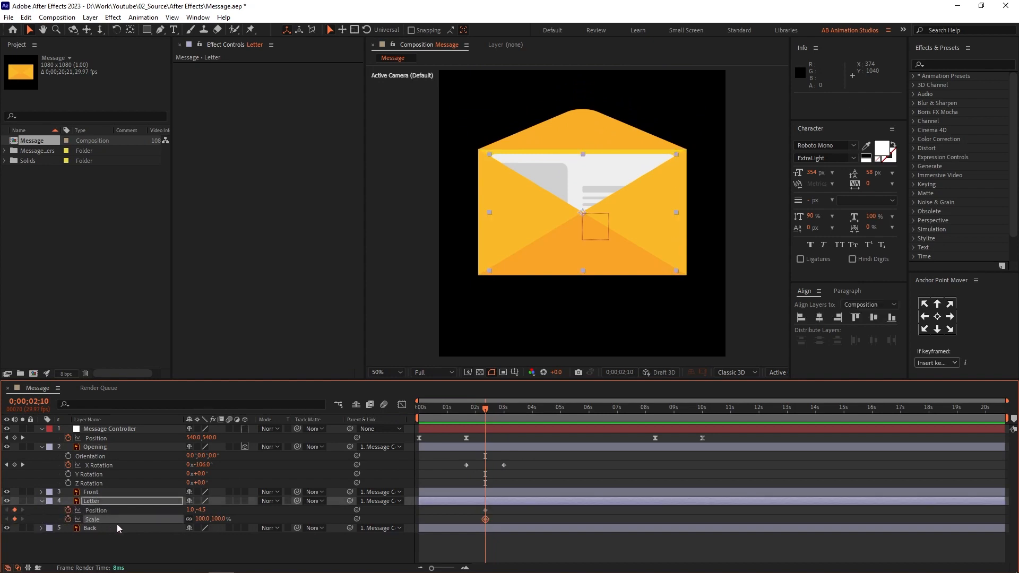
Keyframe the Letter's Position at 1.0, -434.5 at 0;00;03;14, and its Position at 1.0, -15.5 with Scale 135% at 0;00;04;25.
drag(502, 416, 517, 417)
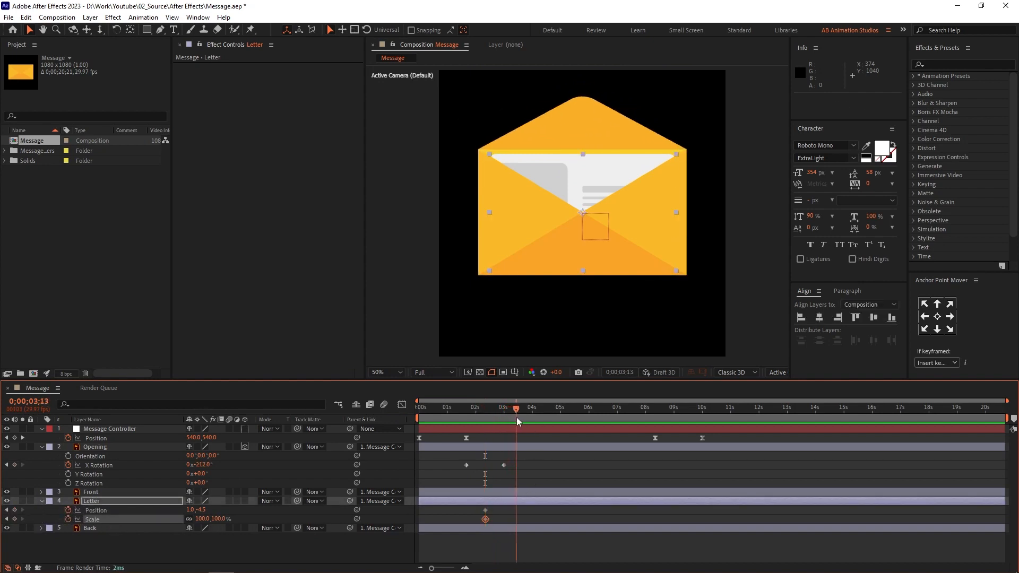
drag(201, 511, 16, 490)
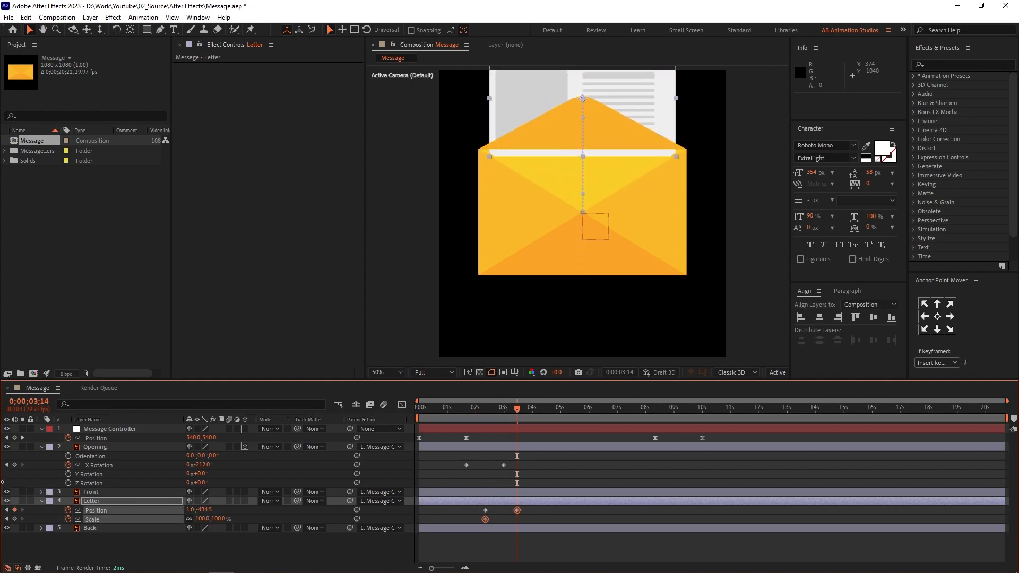
drag(525, 412, 556, 380)
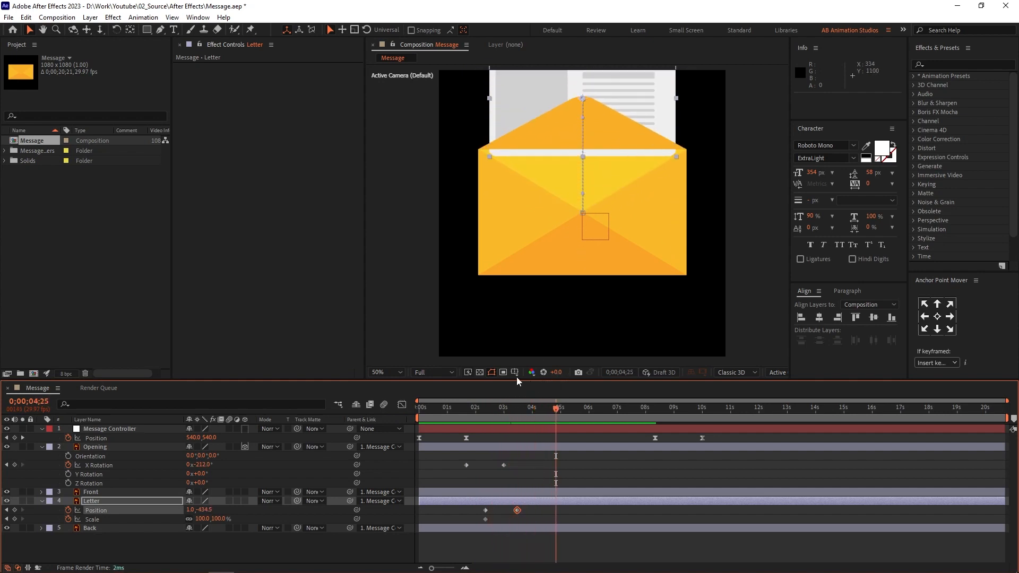
drag(202, 518, 433, 503)
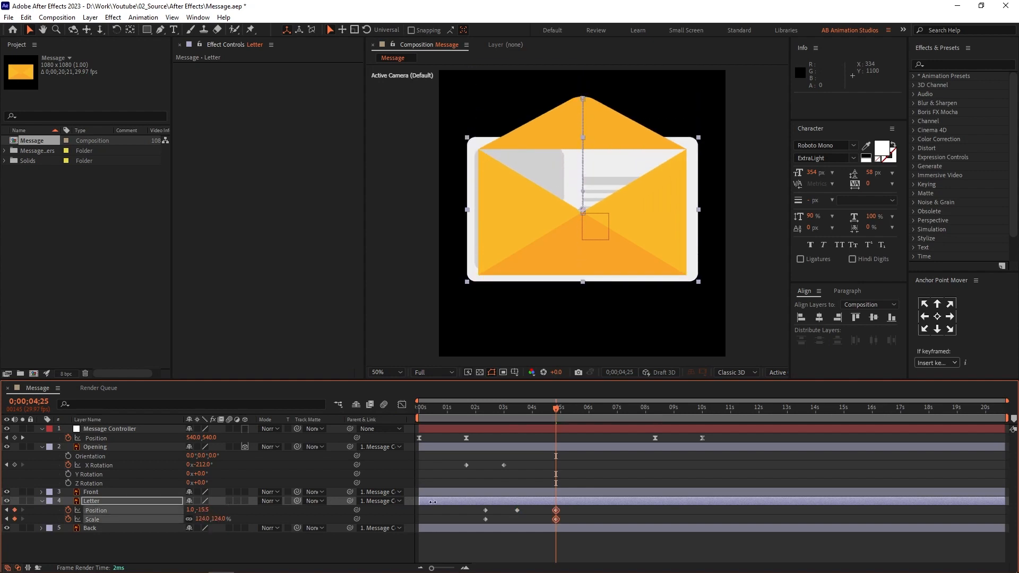
drag(216, 518, 220, 518)
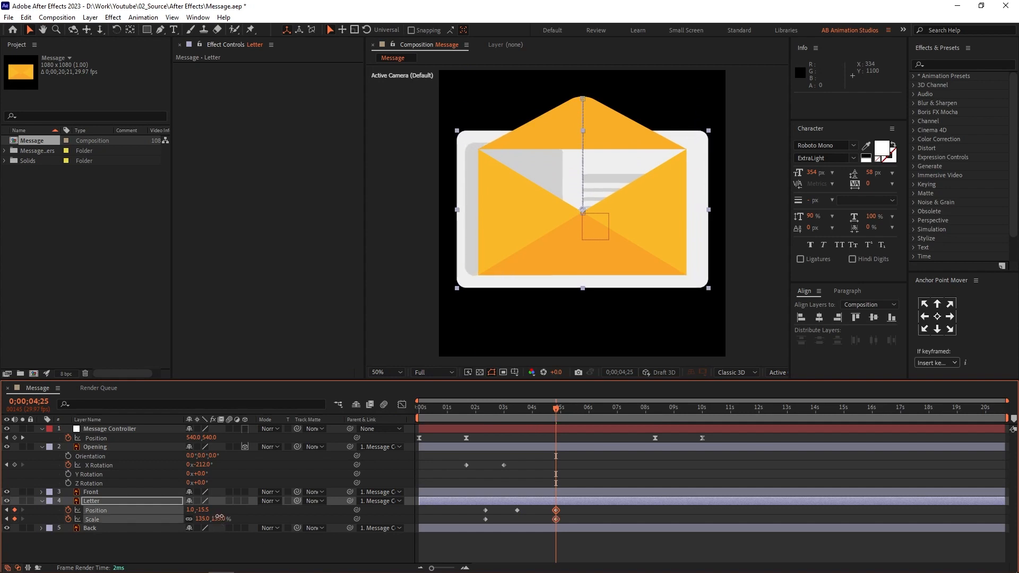
Copy the Letter's first Scale keyframe to 0;00;03;14 and preview the letter's movement before and after the change.
drag(485, 411, 408, 437)
key(space)
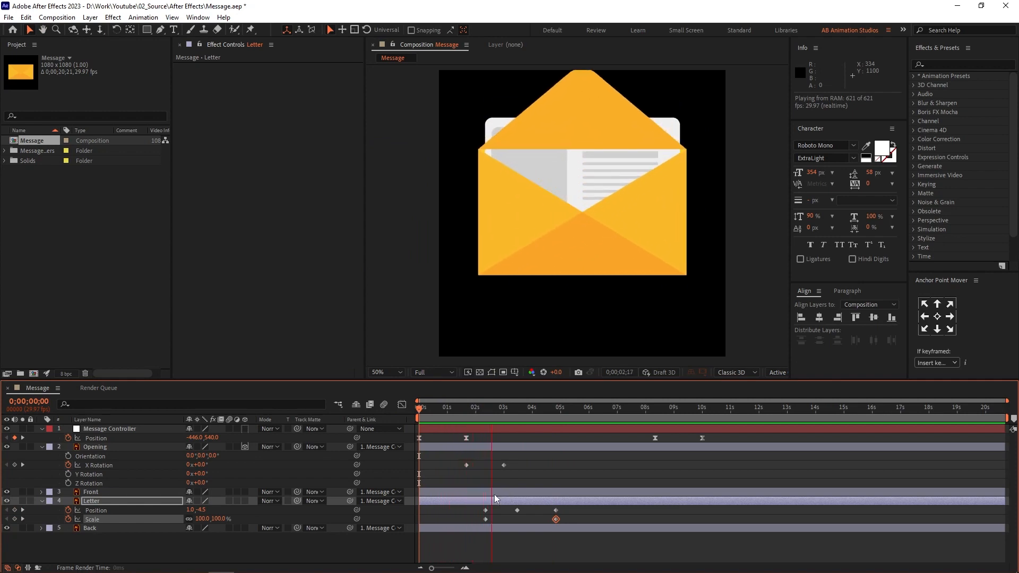
drag(486, 419, 517, 413)
click(485, 520)
key(ctrl+c)
key(ctrl+v)
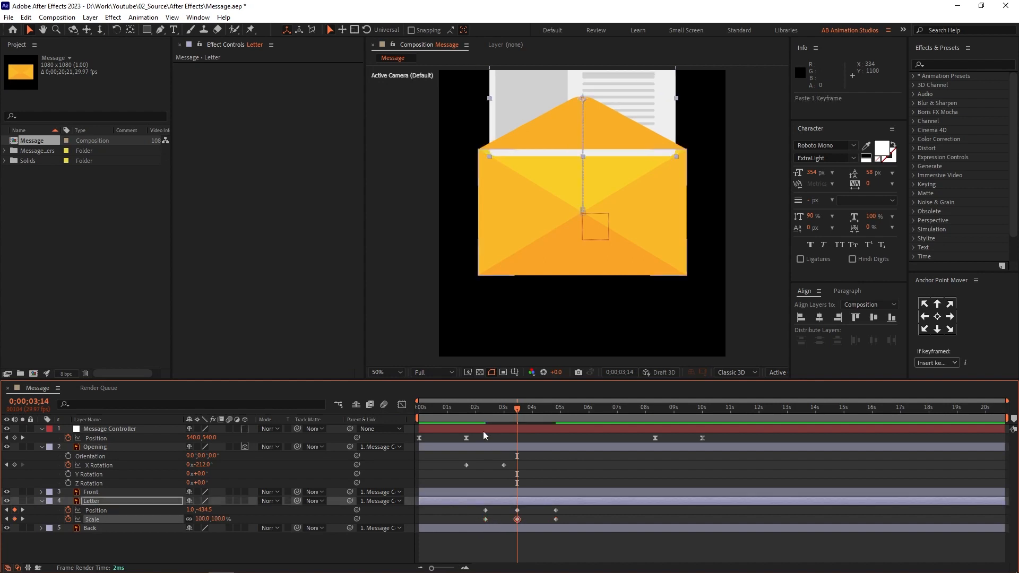
key(space)
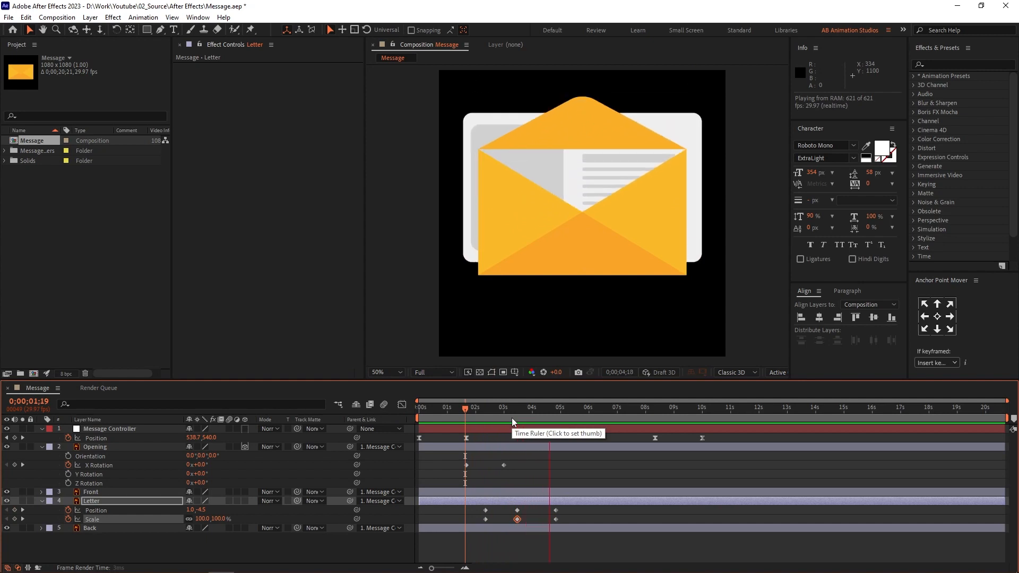
key(space)
Split the Opening layer at 0;00;02;10 and move its second part below the Letter layer.
mouse_move(502, 407)
mouse_down()
mouse_move(482, 407)
mouse_move(512, 399)
mouse_move(485, 402)
mouse_up()
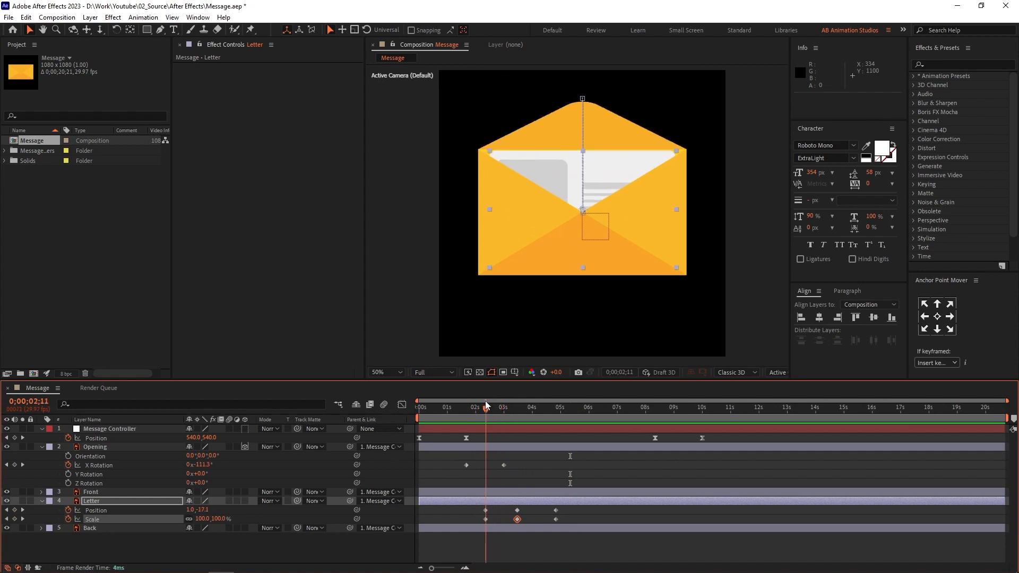
click(489, 448)
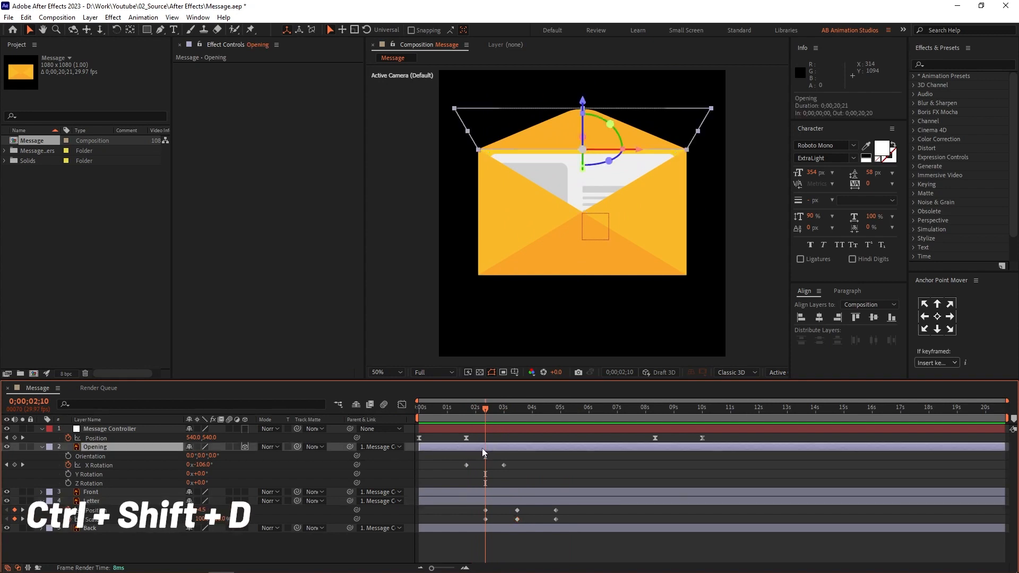
key(ctrl+shift+d)
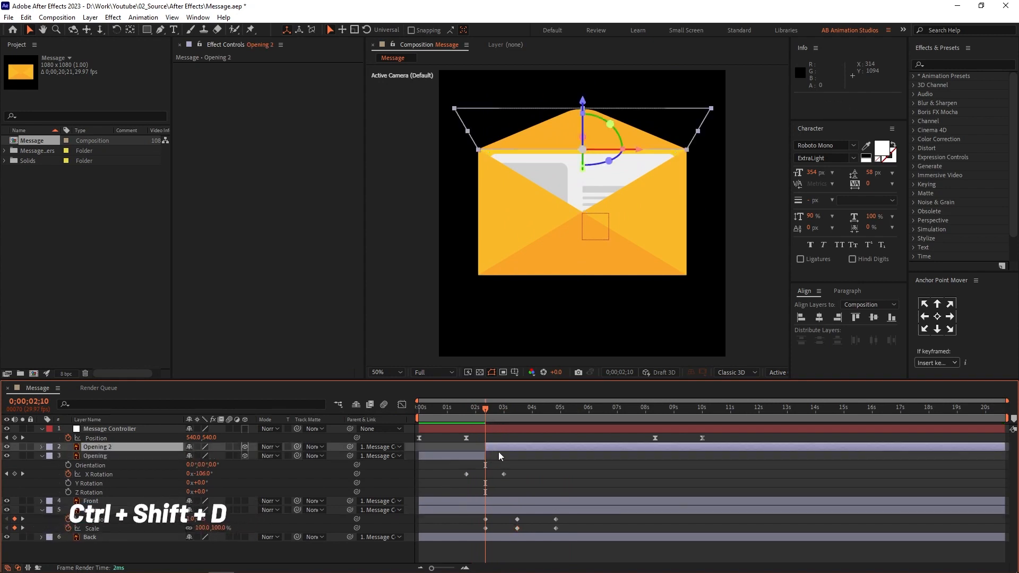
drag(169, 448, 159, 525)
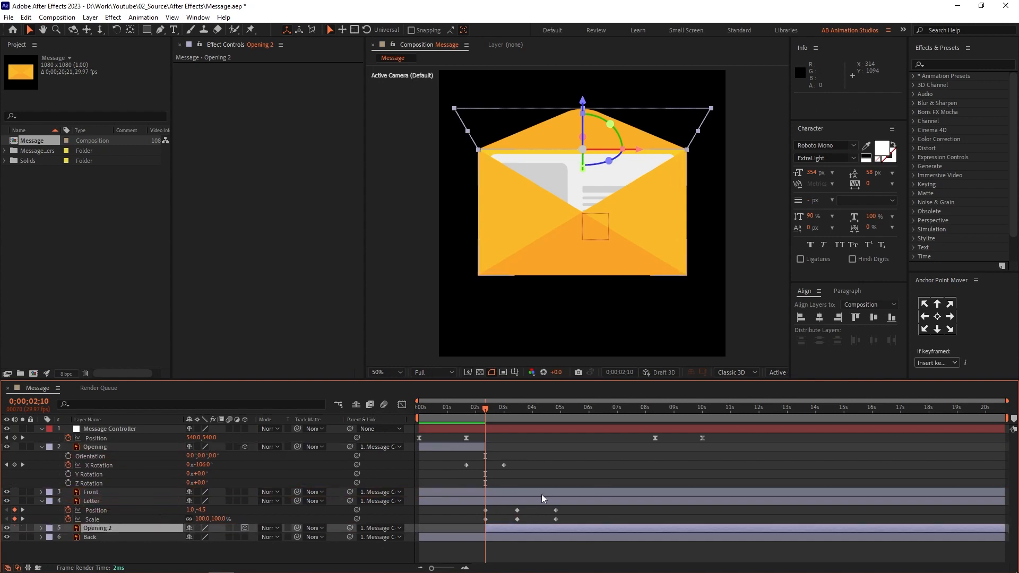
Change the Letter layer's label color to Yellow.
click(530, 502)
click(46, 501)
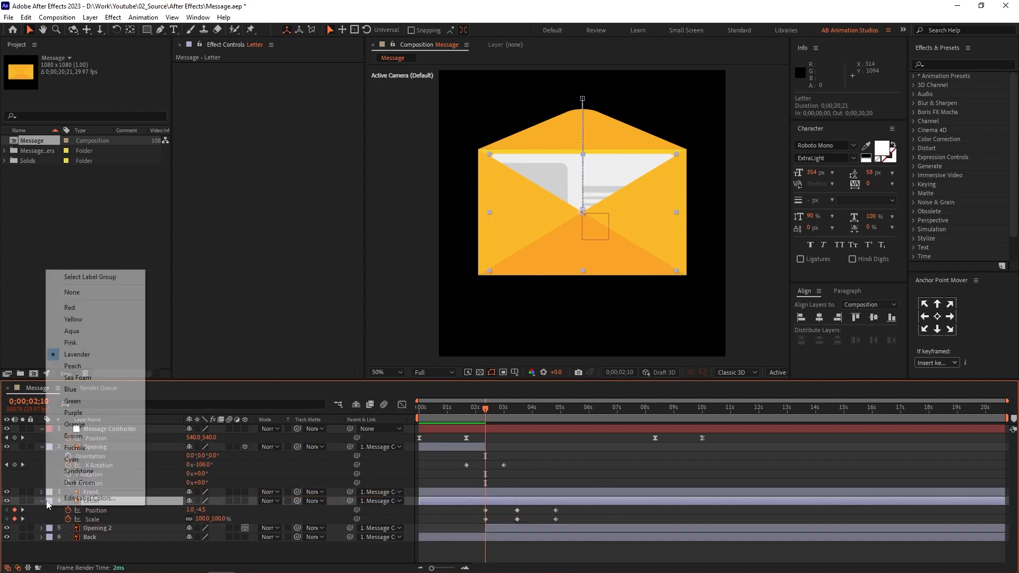
click(90, 321)
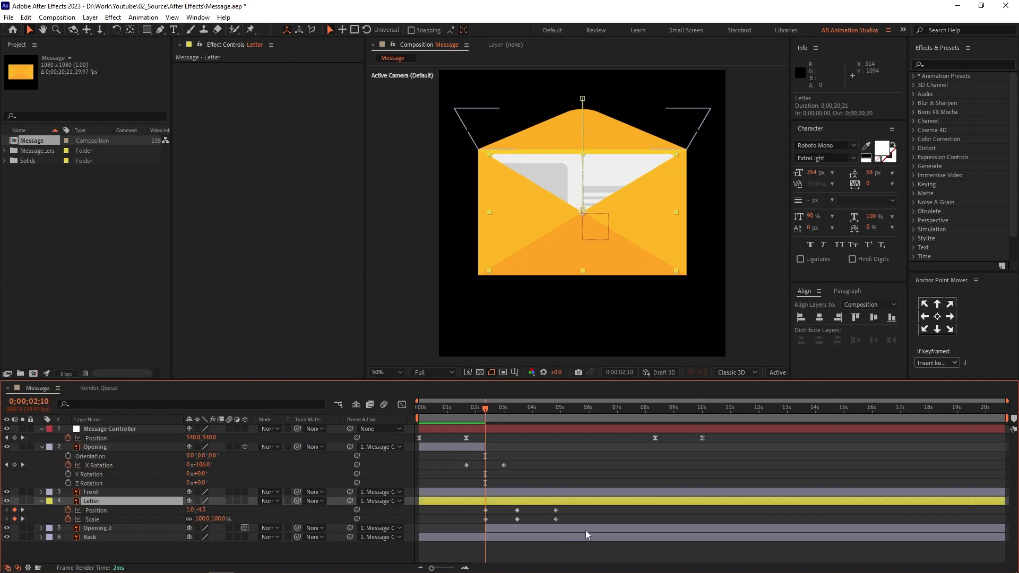
click(542, 480)
click(523, 500)
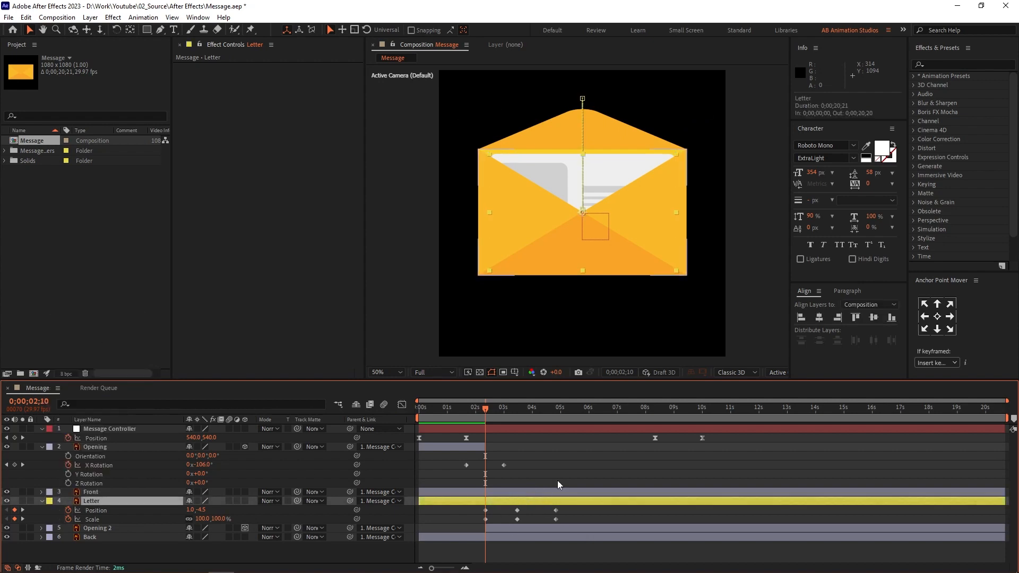
Split the Front layer at 0;00;03;14 and move its second part directly below the Letter layer.
drag(475, 421, 517, 406)
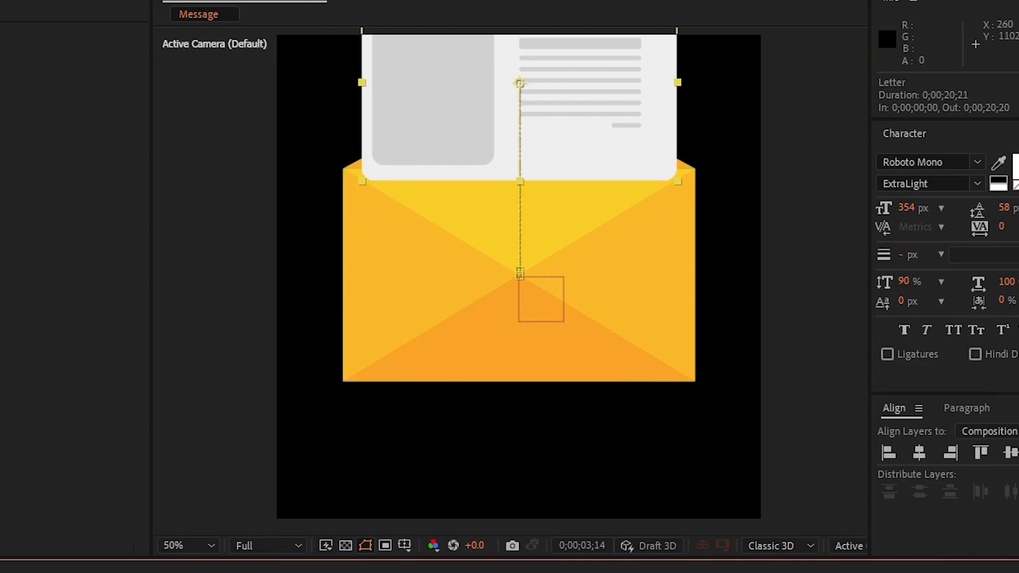
key(ctrl+shift+d)
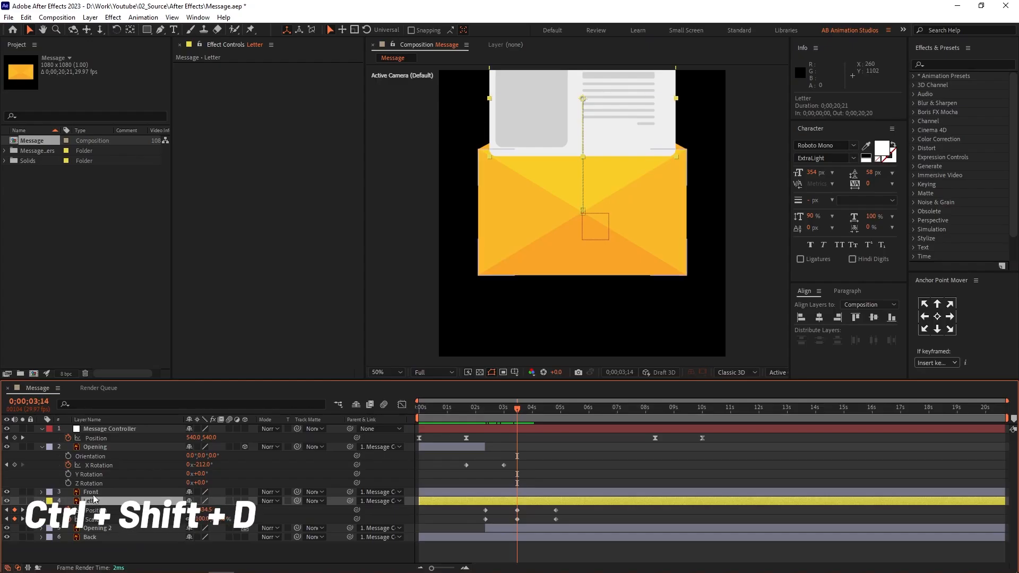
click(114, 493)
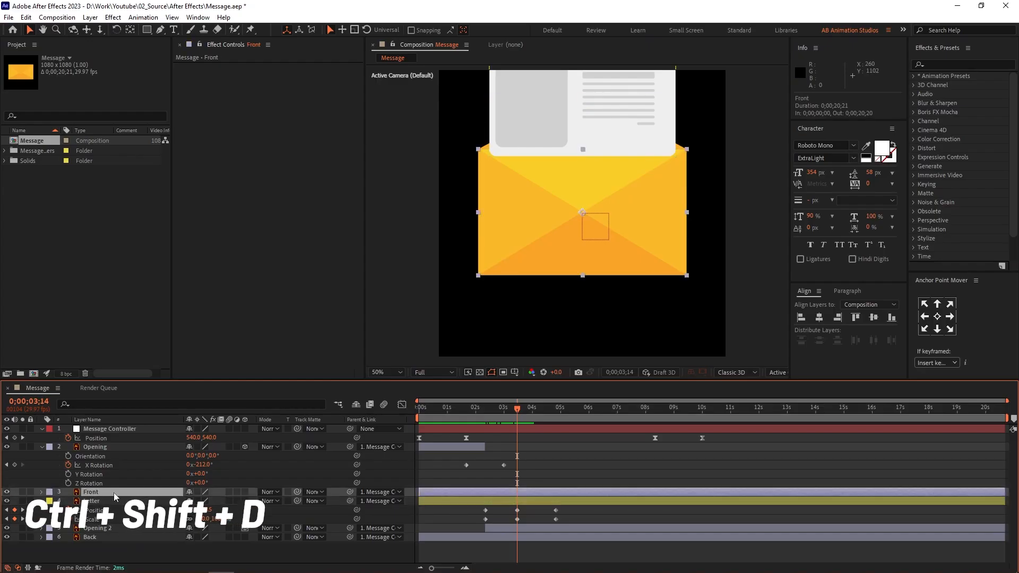
key(ctrl+shift+d)
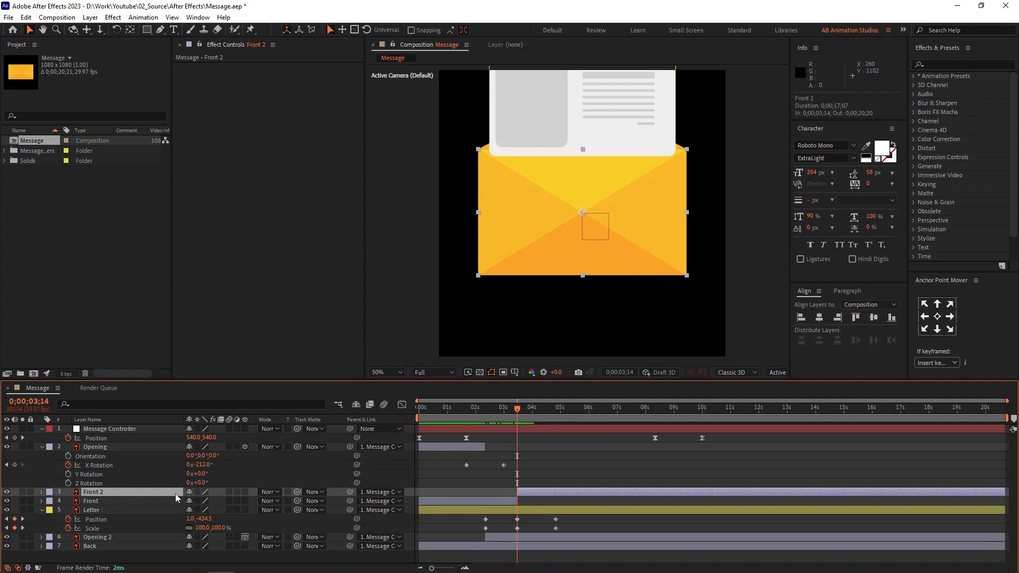
drag(176, 493, 177, 529)
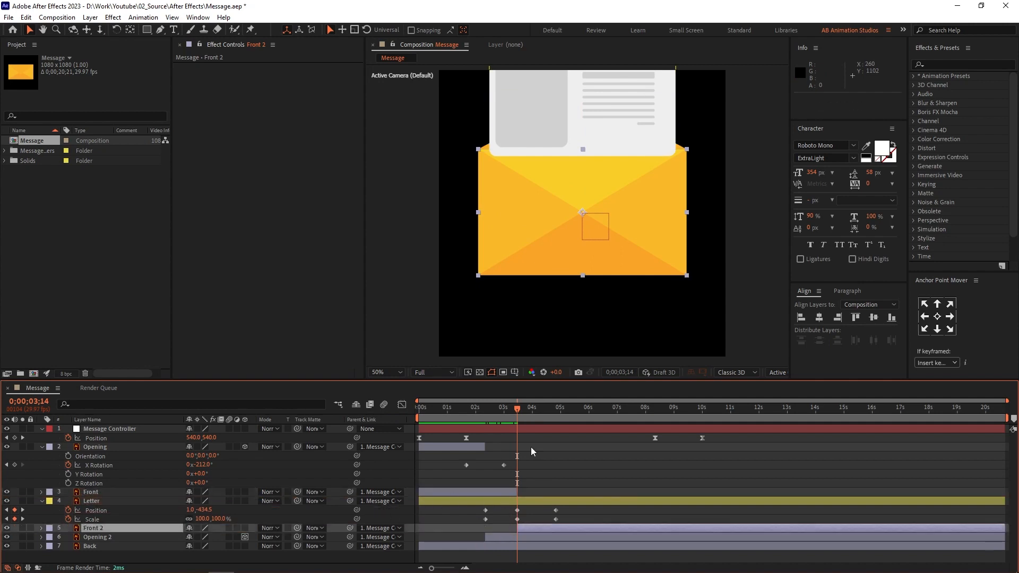
Preview the letter coming out in front of the envelope and examine the flap around 0;00;05;01.
drag(480, 416, 460, 416)
key(space)
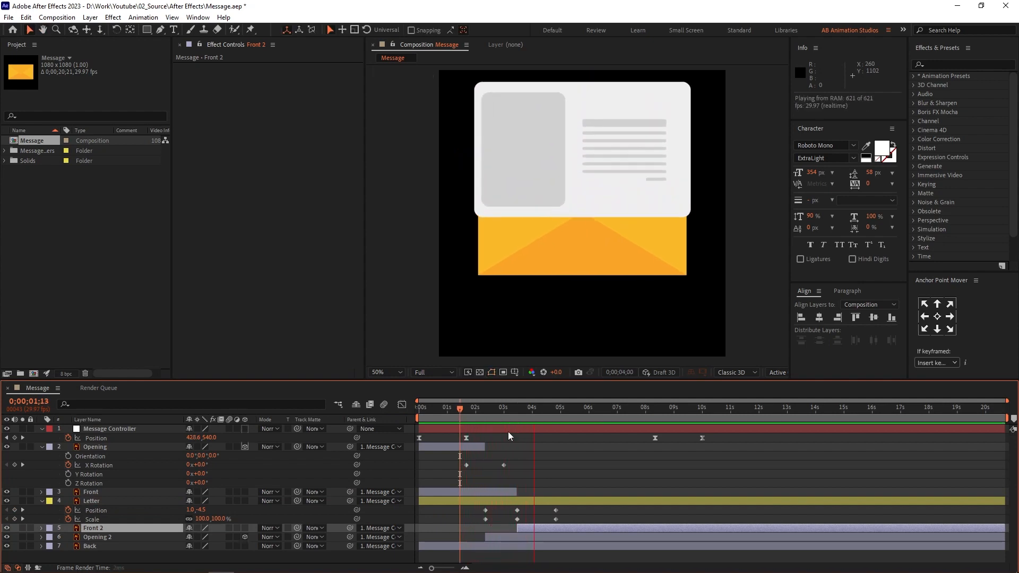
key(space)
drag(513, 413, 562, 410)
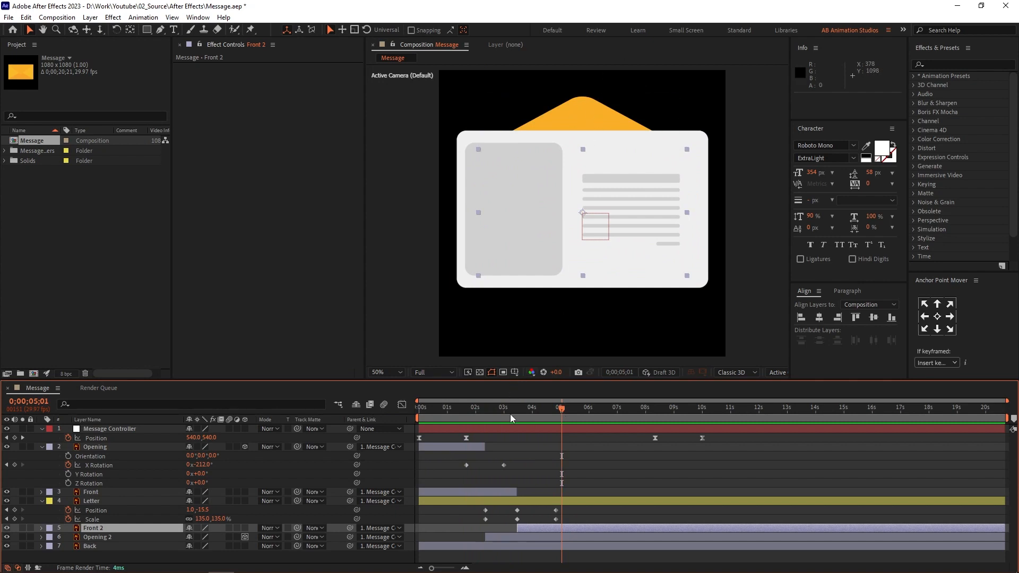
Split the Opening 2 layer at 0;00;04;04 and trim its second part to start shortly before the 8 s mark.
drag(509, 405, 536, 395)
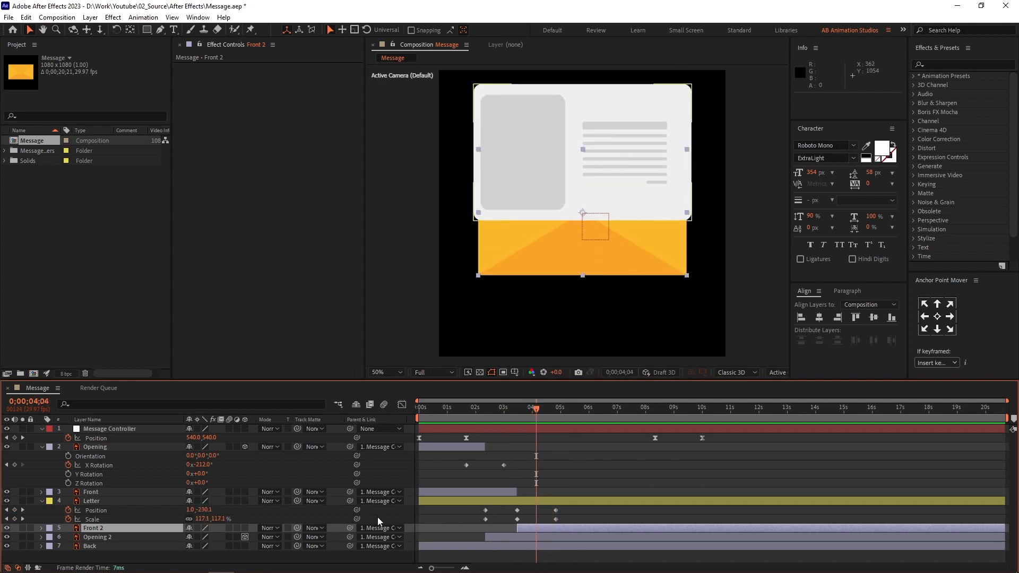
click(496, 539)
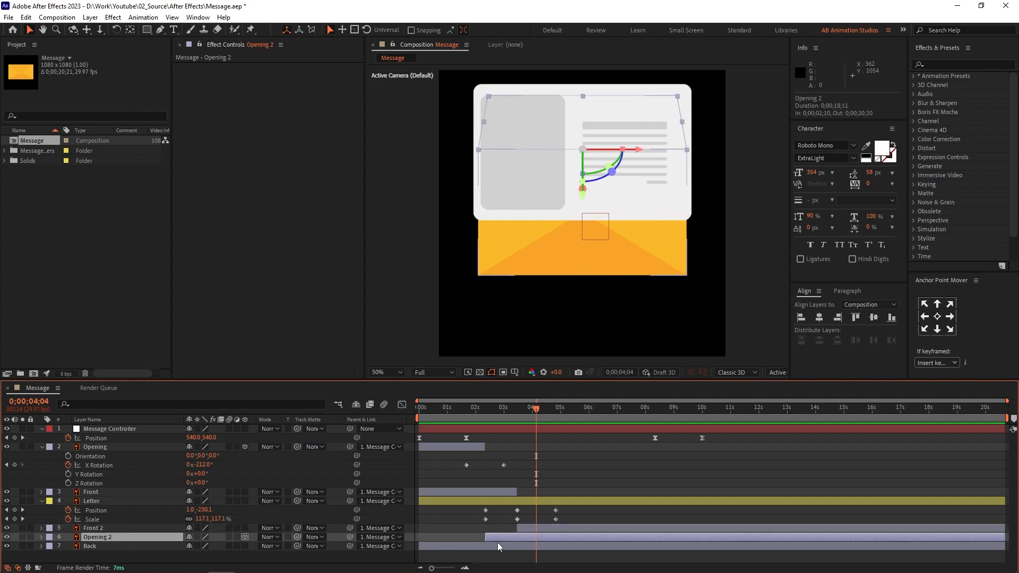
key(ctrl+shift+d)
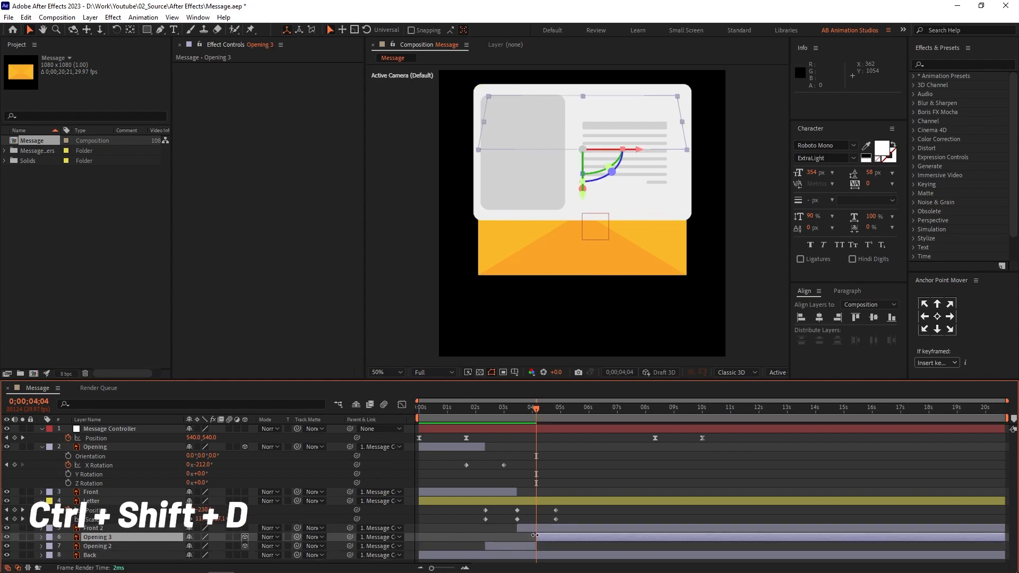
drag(536, 533, 636, 536)
Preview the animation from the start to check the flap's hidden interval behind the enlarged letter.
click(430, 410)
key(Home)
key(space)
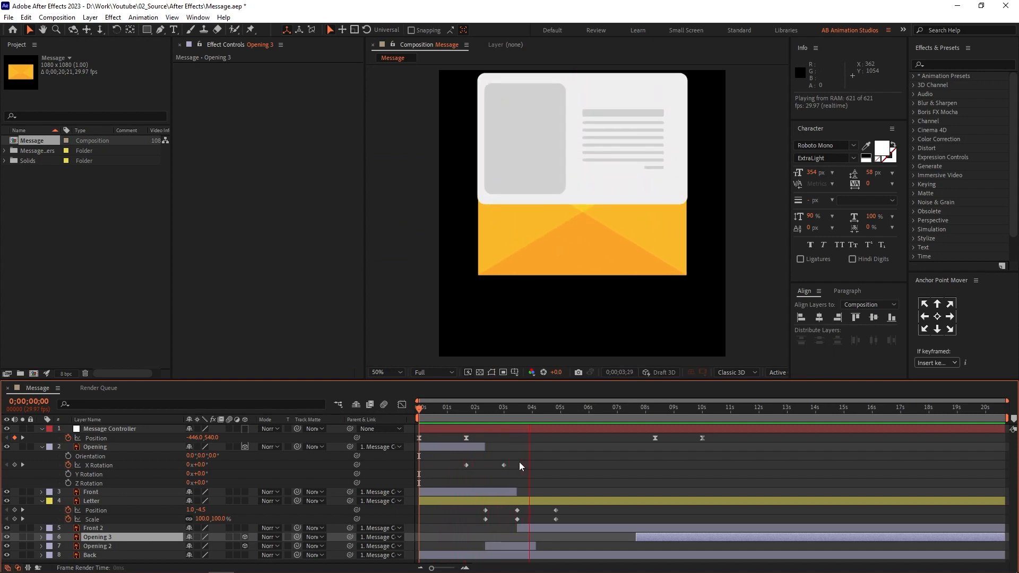
key(space)
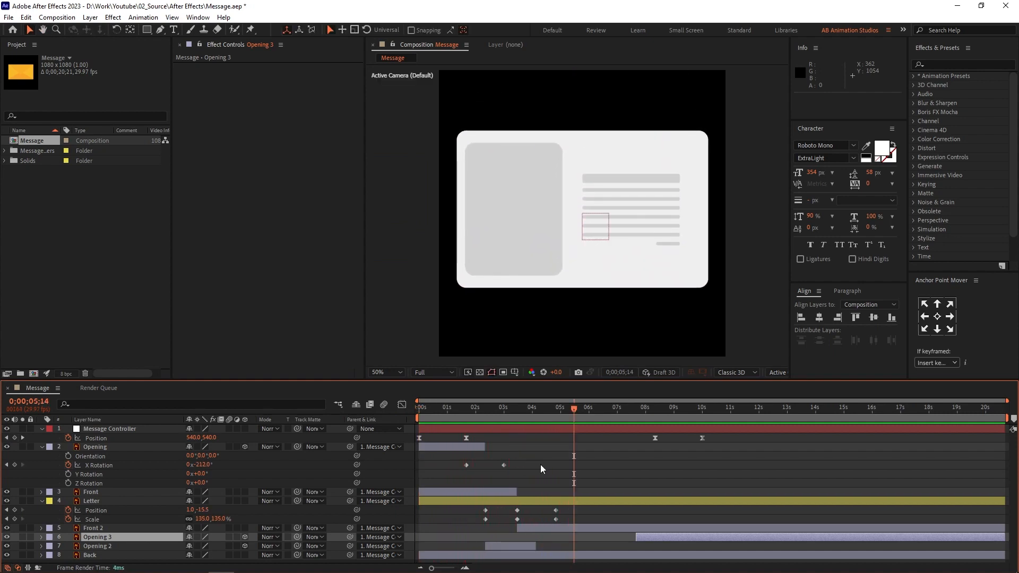
Split the Front 2 and Back layers at 0;00;04;25 and trim their second parts to start at 0;00;07;20.
click(531, 528)
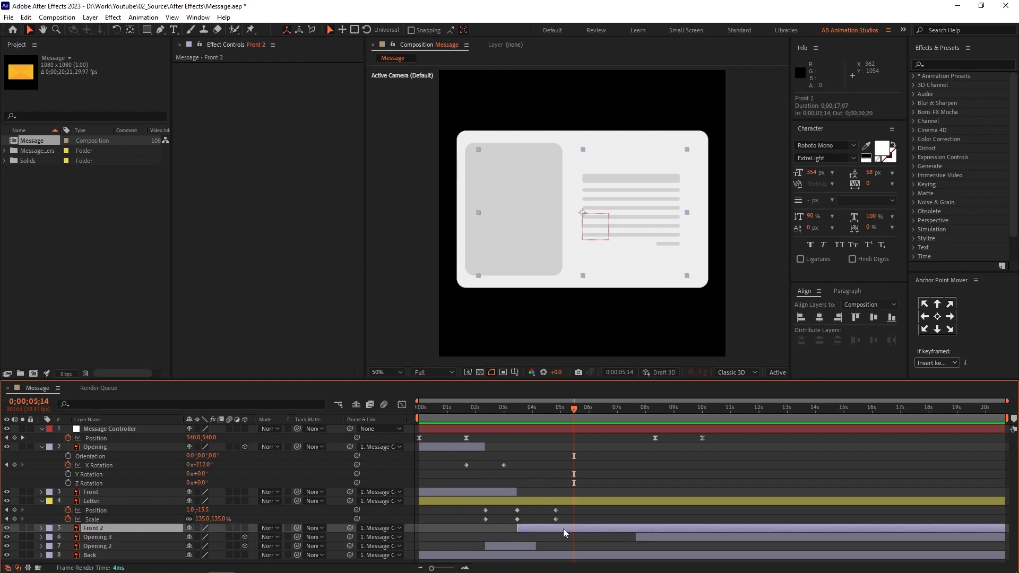
ctrl+click(558, 555)
drag(540, 410, 559, 418)
key(ctrl+shift+d)
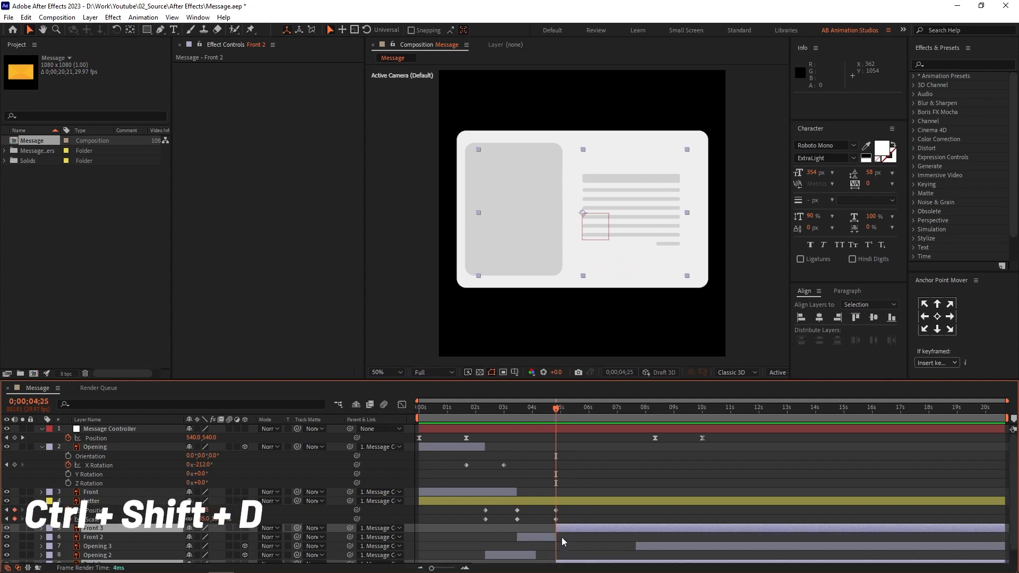
drag(564, 528, 644, 529)
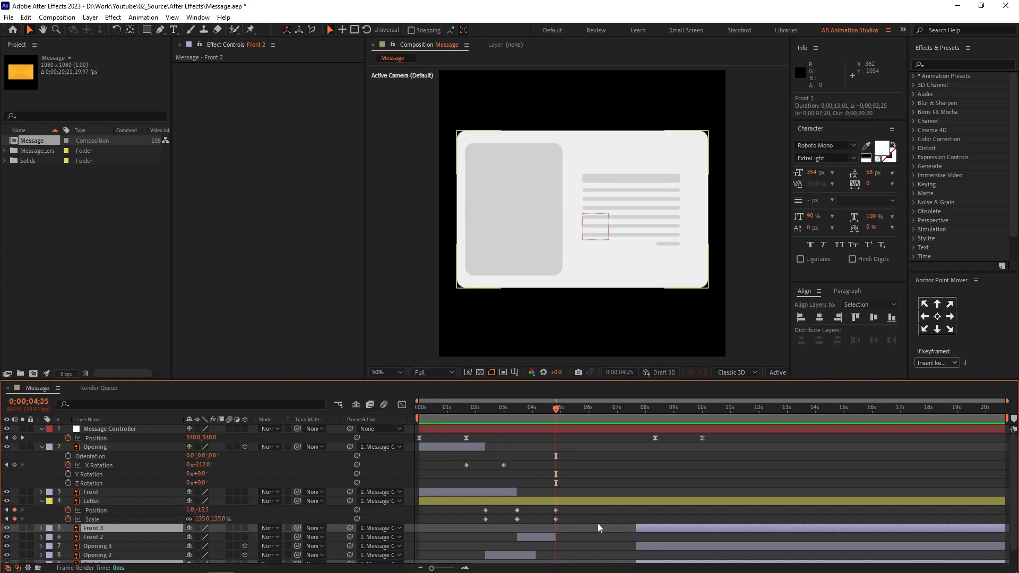
Group the Front 3, Opening 3 and Back 2 layers together directly below the Letter layer.
scroll(606, 523, down, 1)
click(536, 524)
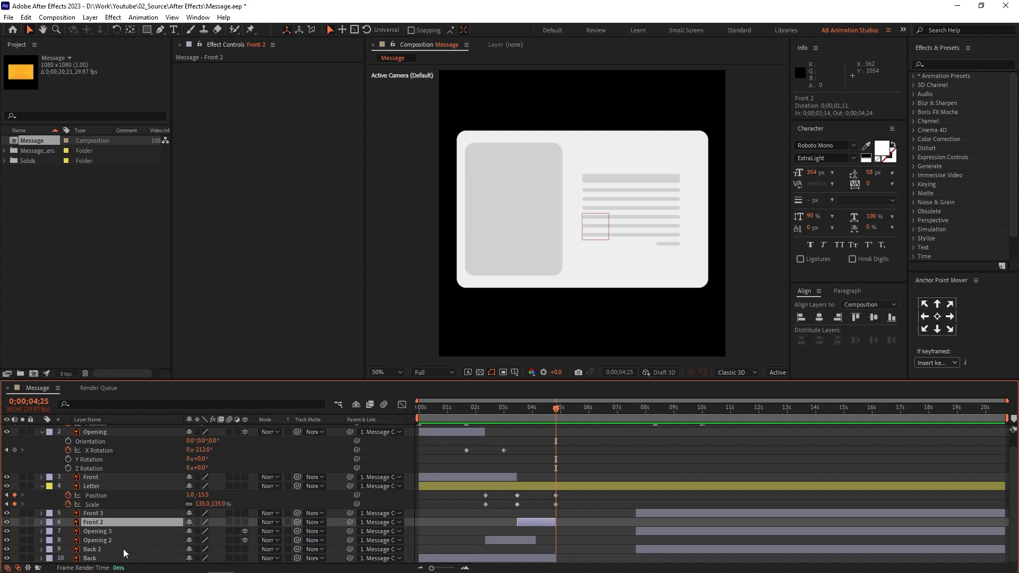
click(110, 558)
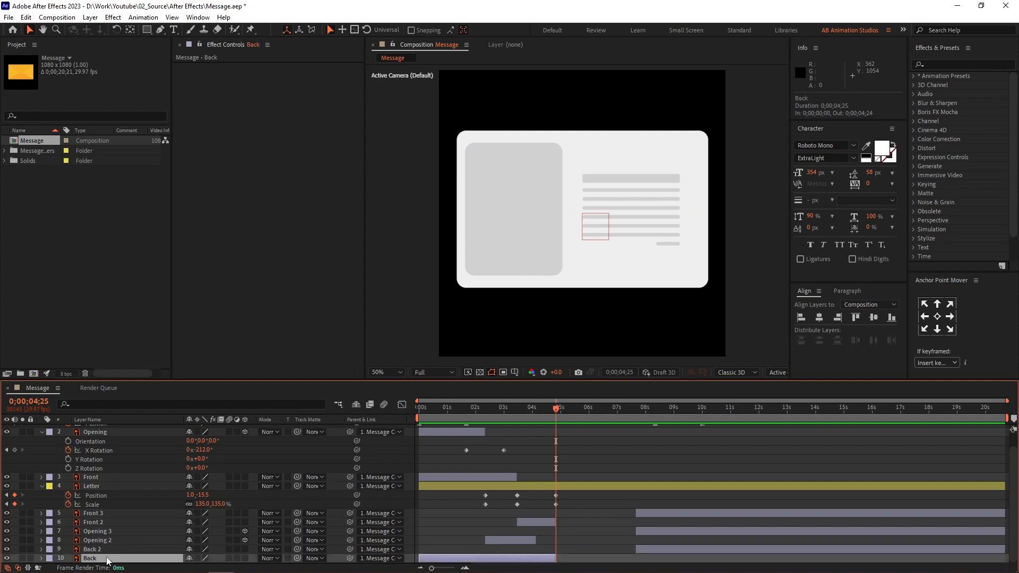
click(113, 549)
ctrl+click(111, 532)
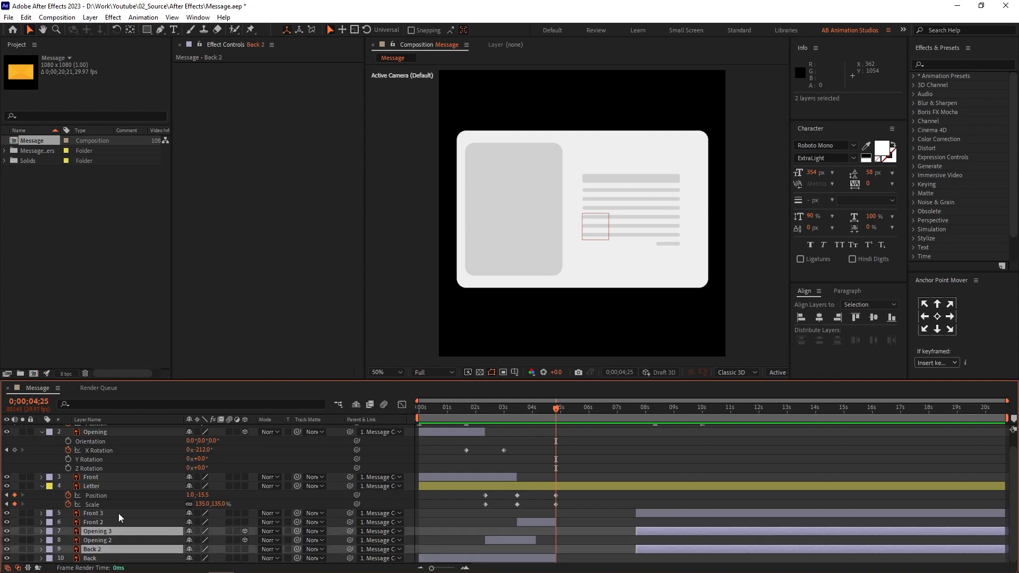
ctrl+click(119, 513)
drag(120, 531, 121, 519)
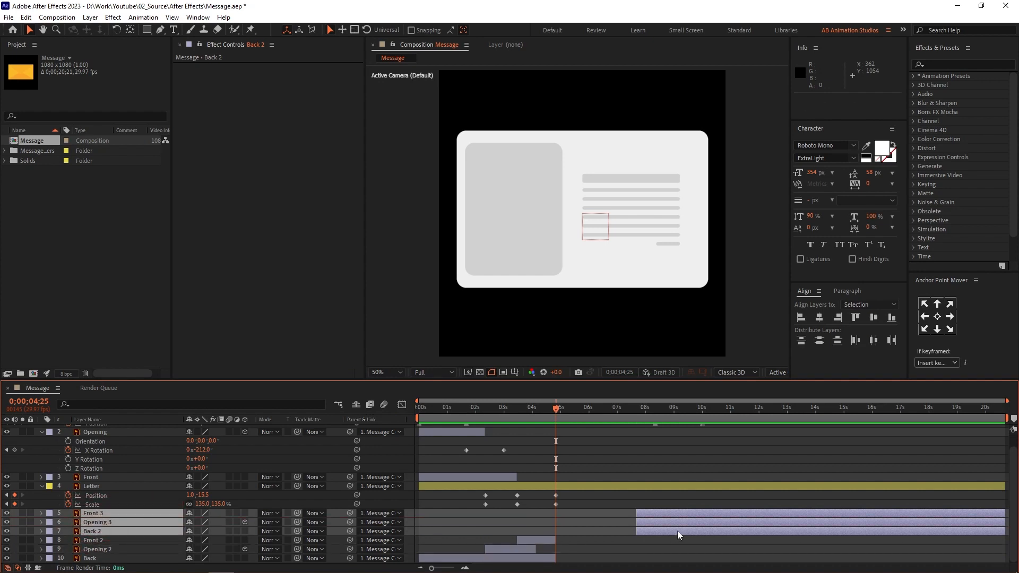
Shift the Front 3, Opening 3 and Back 2 layers about one second later in the timeline.
drag(654, 509, 683, 509)
click(583, 466)
key(space)
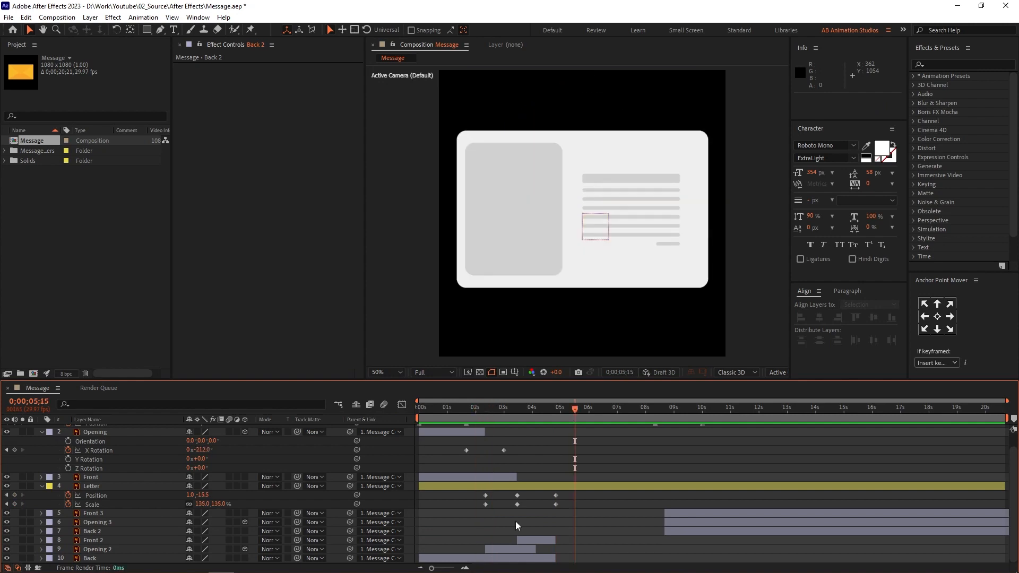
Apply Easy Ease to Opening's X Rotation keyframes and Letter's Position and Scale keyframes, and preview from the start.
drag(563, 442, 438, 510)
key(F9)
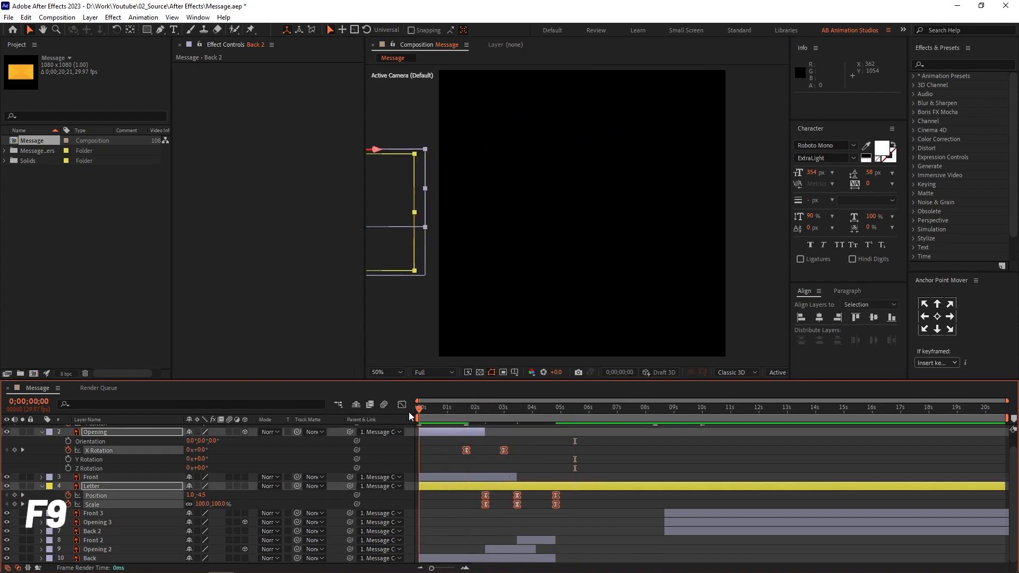
key(Home)
key(space)
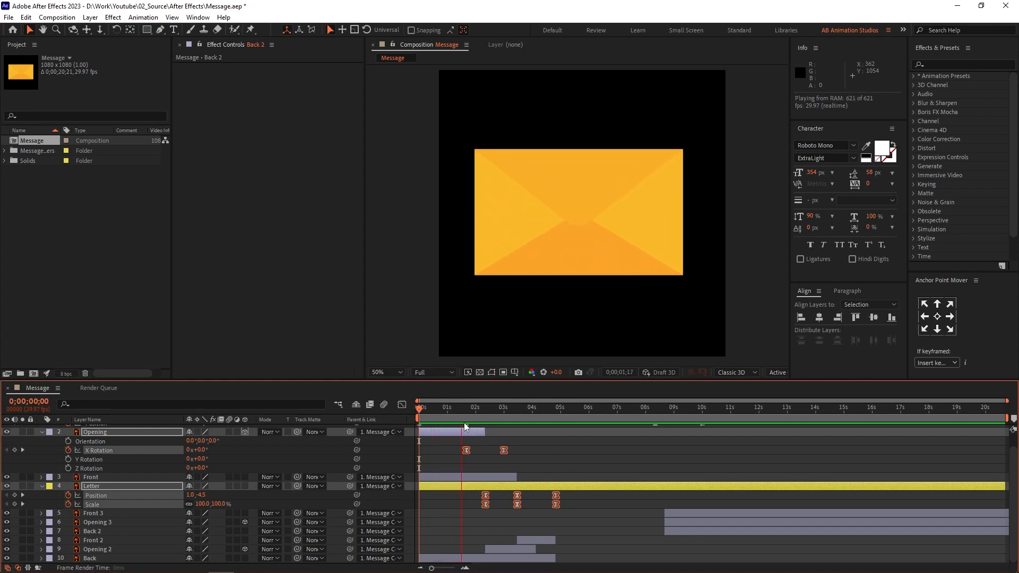
scroll(446, 448, up, 1)
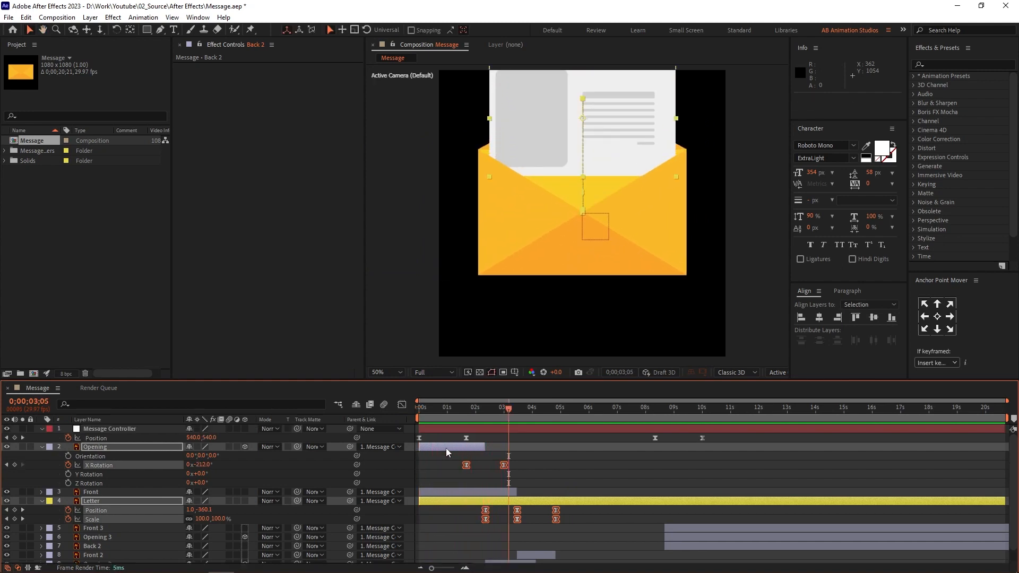
click(525, 465)
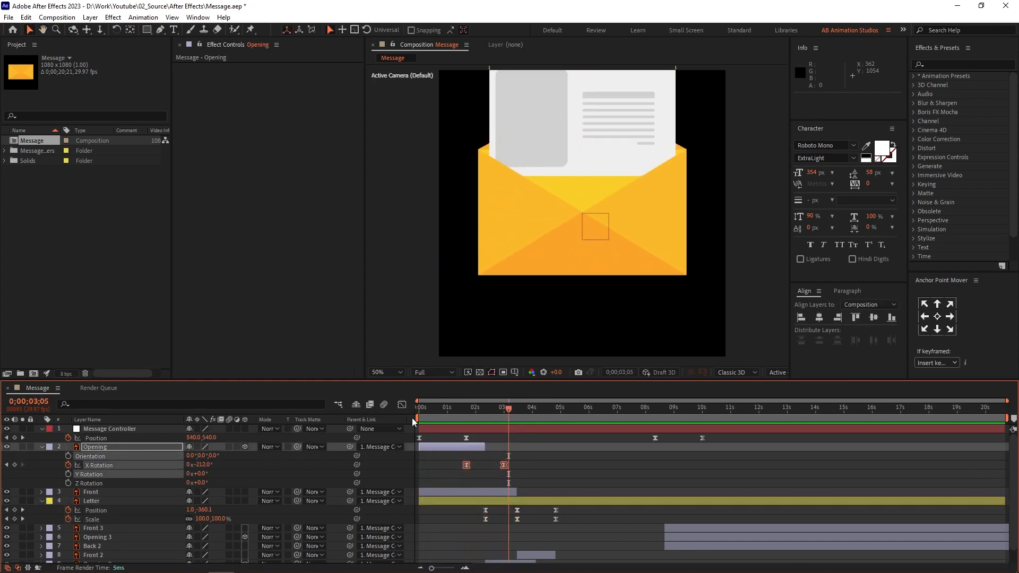
click(402, 406)
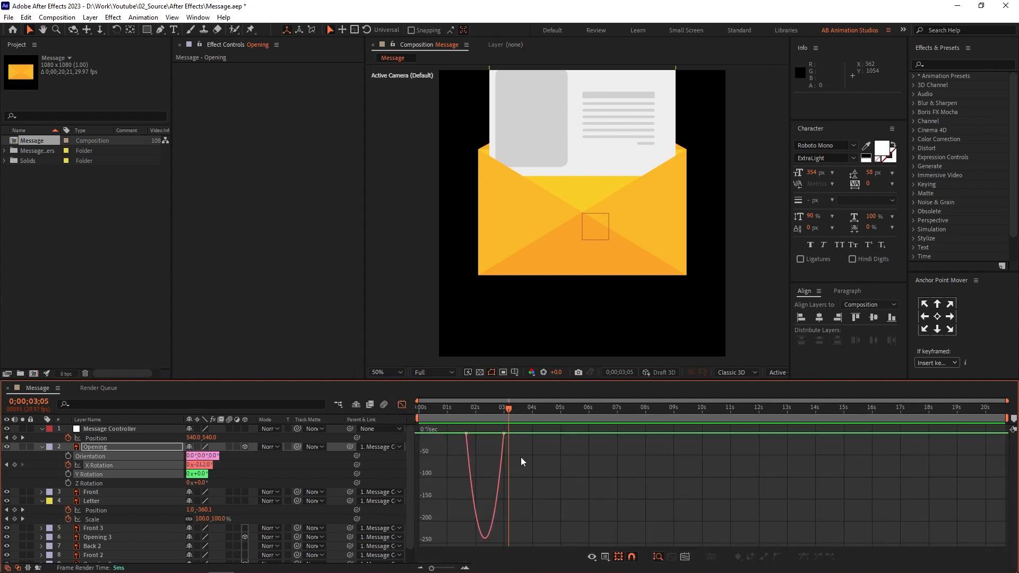
drag(521, 457, 417, 424)
click(404, 405)
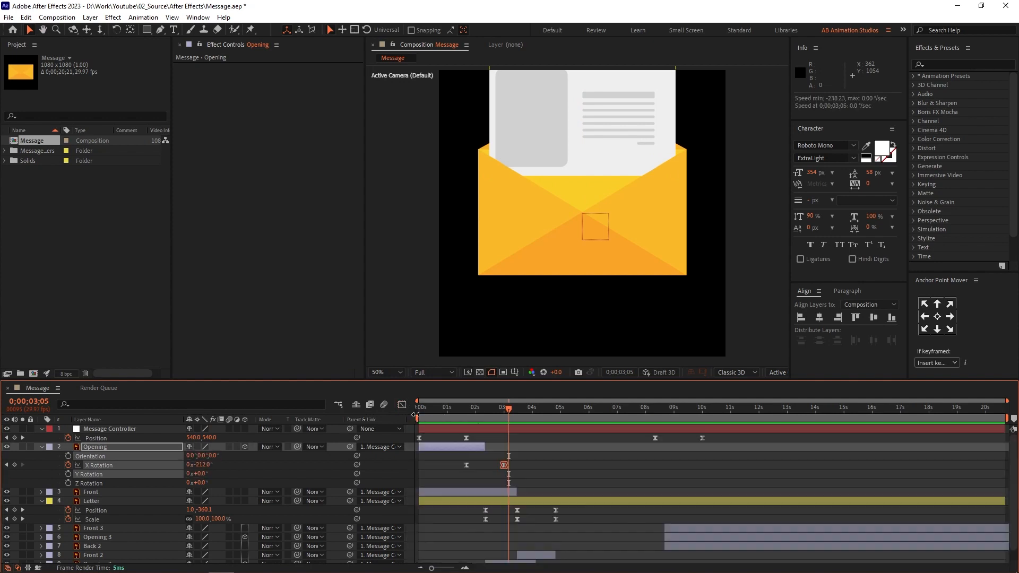
Reveal the Opening 2 layer's keyframes and apply Easy Ease to both of its X Rotation keyframes.
scroll(486, 486, down, 1)
click(492, 550)
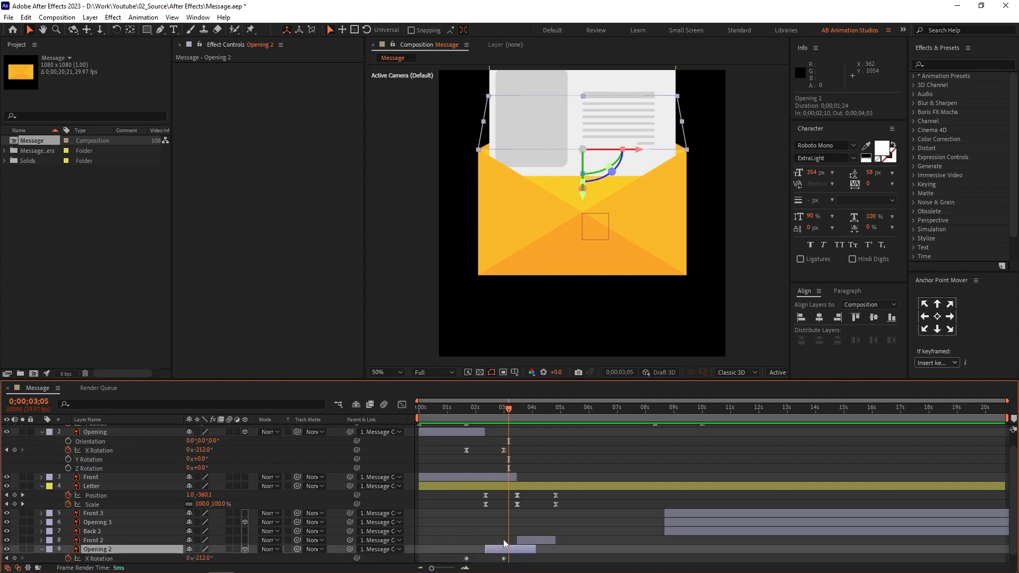
key(u)
drag(509, 547, 458, 554)
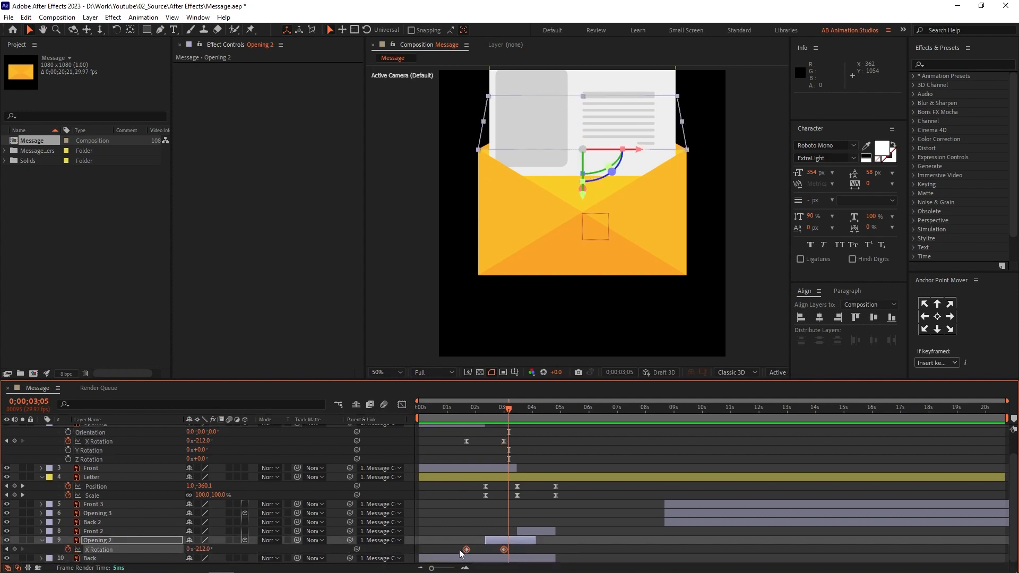
Lengthen the ease into the final X Rotation keyframes of Opening and Opening 2 in the speed graph, and preview the flap.
drag(515, 437, 457, 445)
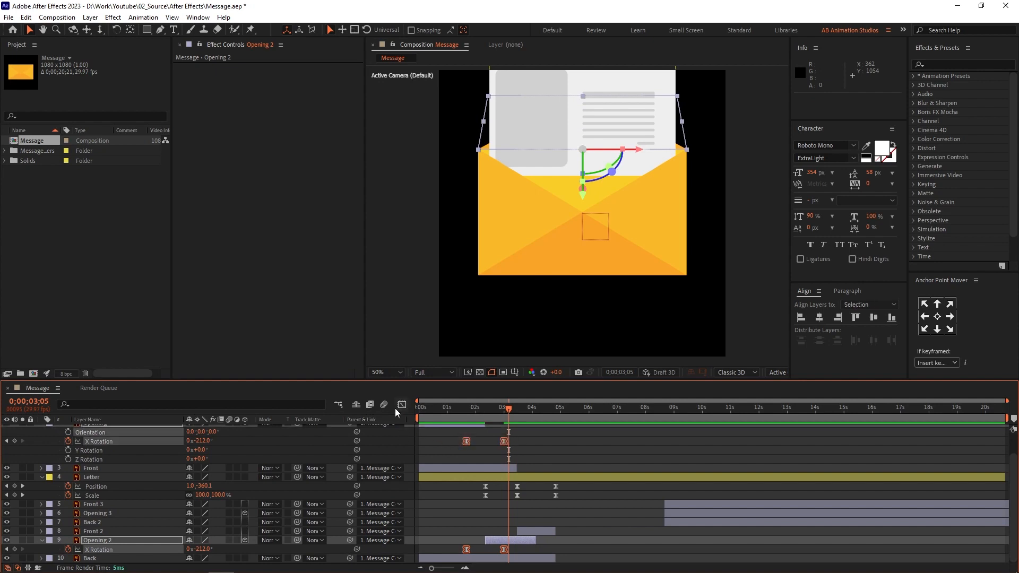
click(402, 405)
drag(521, 451, 477, 438)
click(402, 404)
click(457, 410)
key(space)
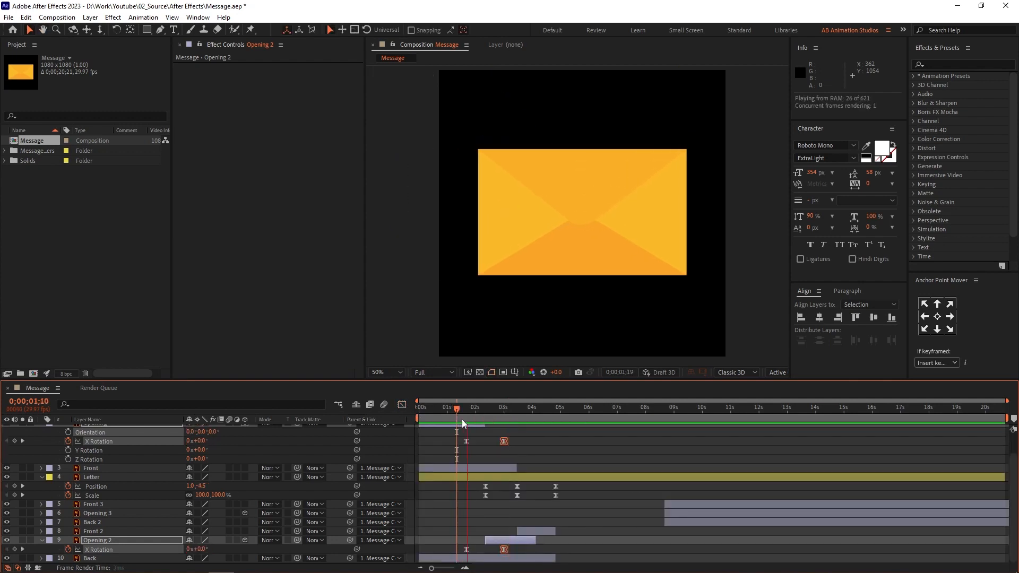
key(space)
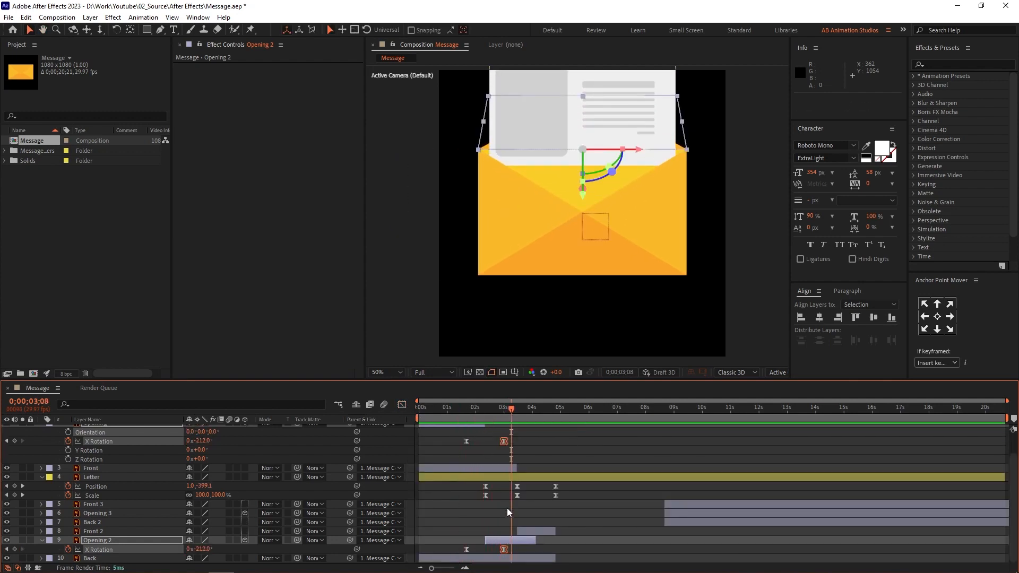
Lengthen the ease into the Letter layer's middle Position and Scale keyframes in the speed graph.
drag(566, 484, 466, 502)
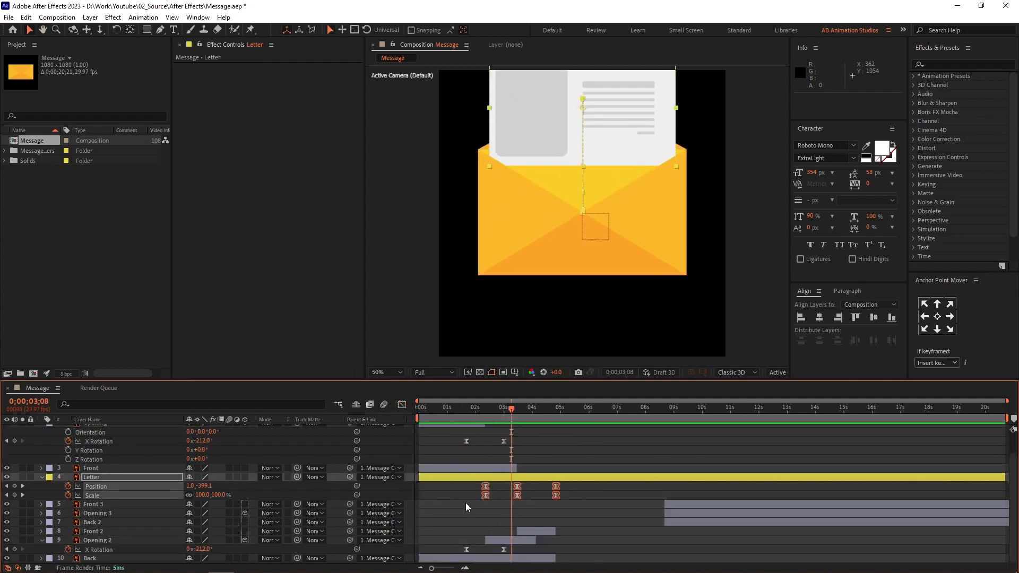
click(403, 407)
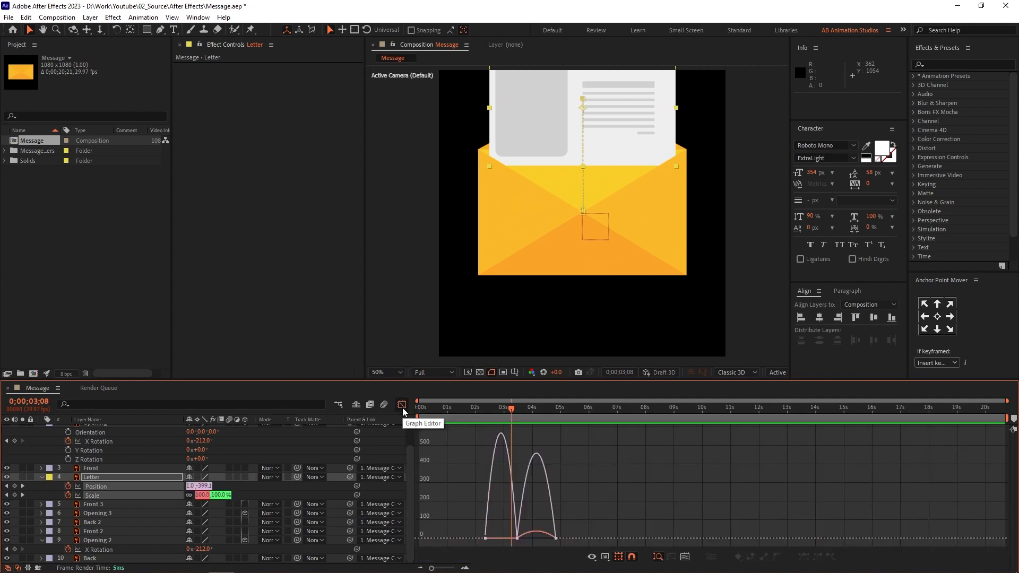
click(486, 415)
key(space)
key(space)
drag(529, 514, 501, 533)
Lengthen the ease out of the Letter layer's first Position and Scale keyframes and preview the letter's rise.
scroll(509, 541, up, 2)
drag(441, 524, 413, 540)
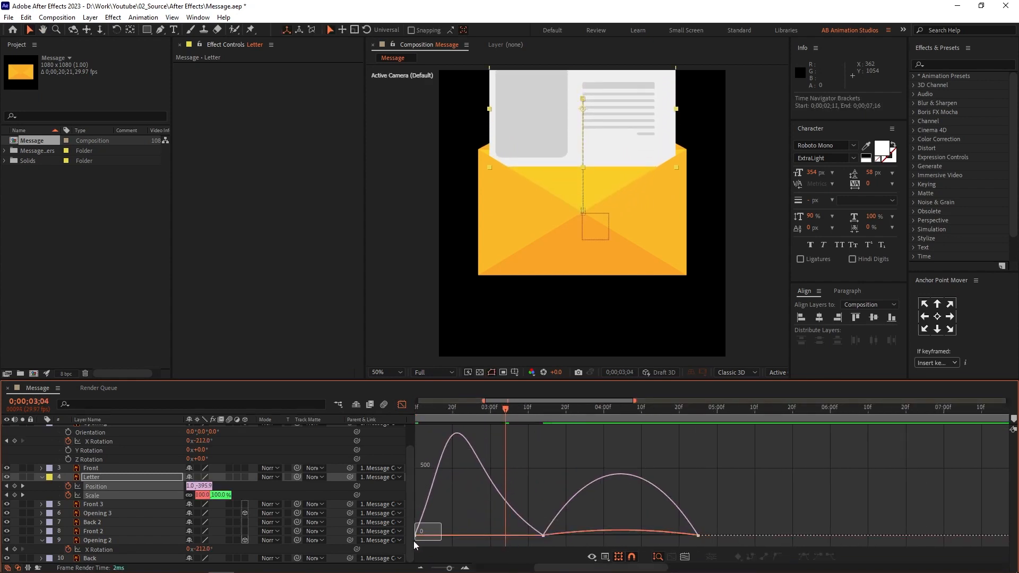
key(space)
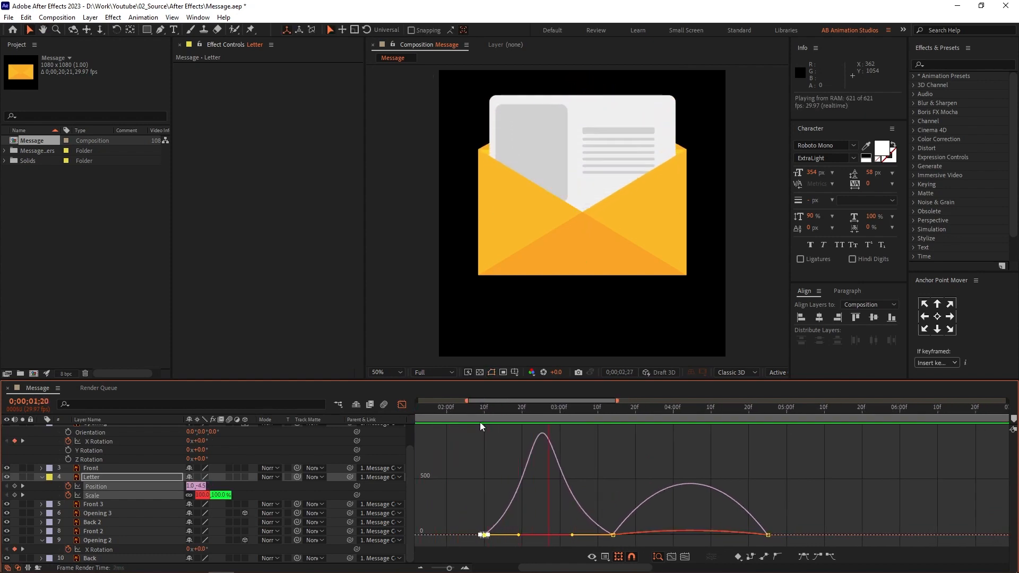
key(space)
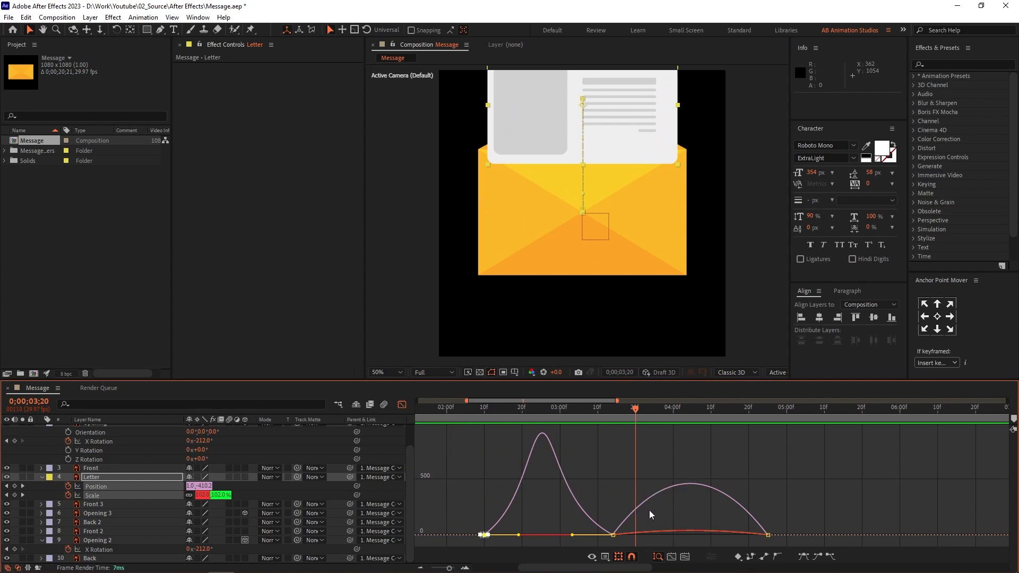
Lengthen the ease into the Letter layer's last Position and Scale keyframes, preview the motion and leave the speed graph.
drag(801, 512, 680, 534)
key(space)
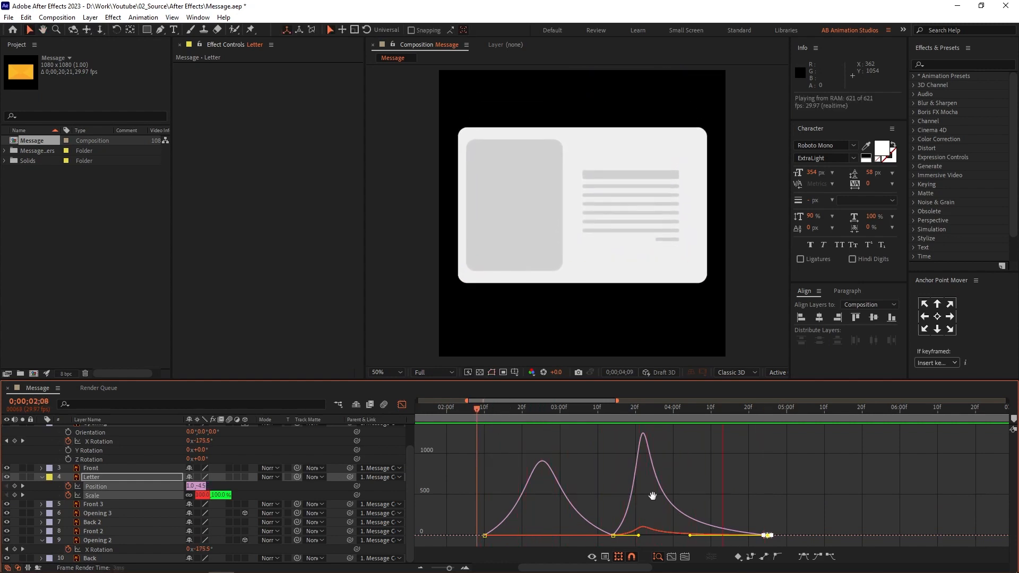
key(space)
click(402, 405)
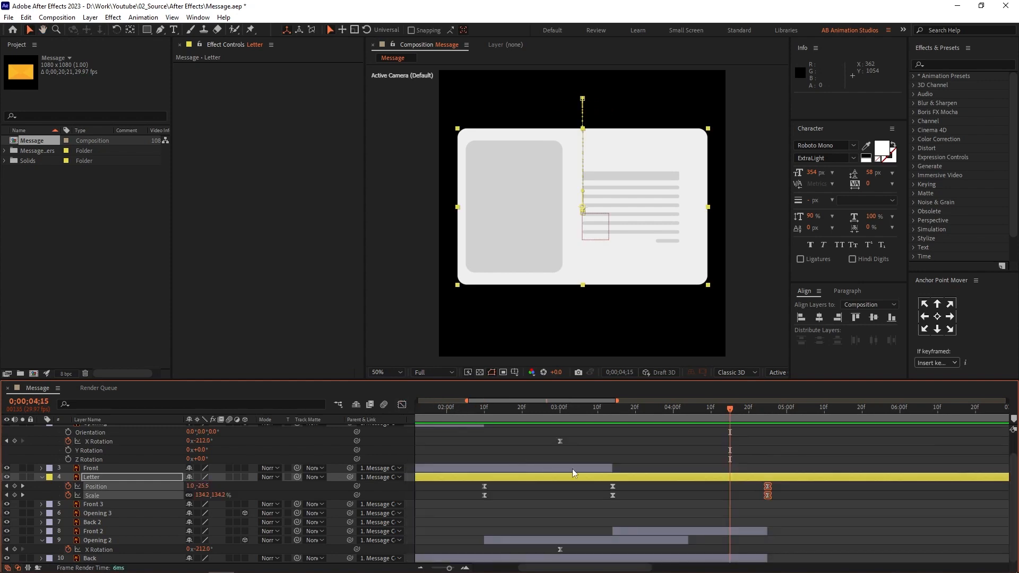
Trim the end of the Opening 2 layer to 0;00;03;24.
drag(599, 420, 635, 413)
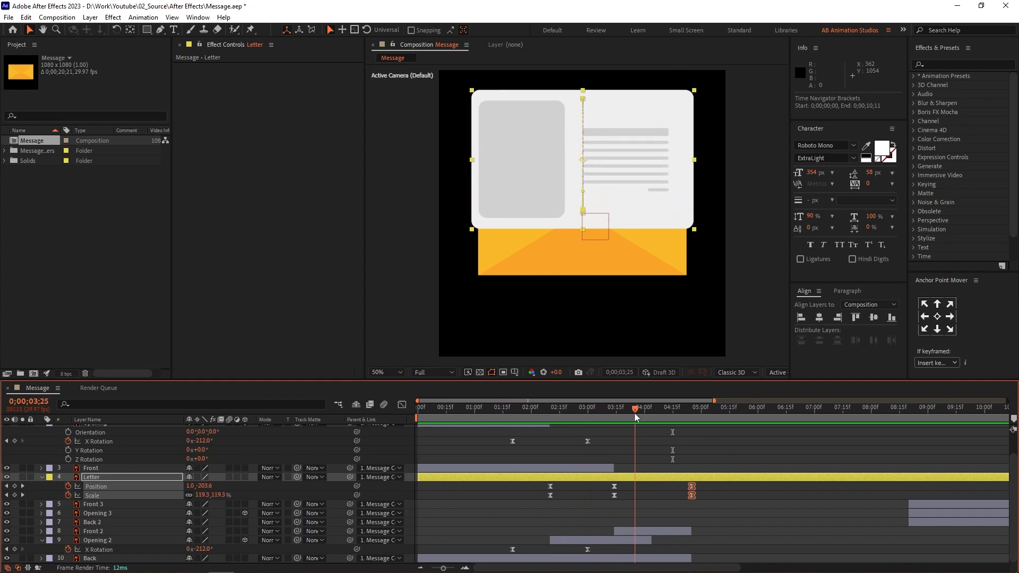
click(636, 540)
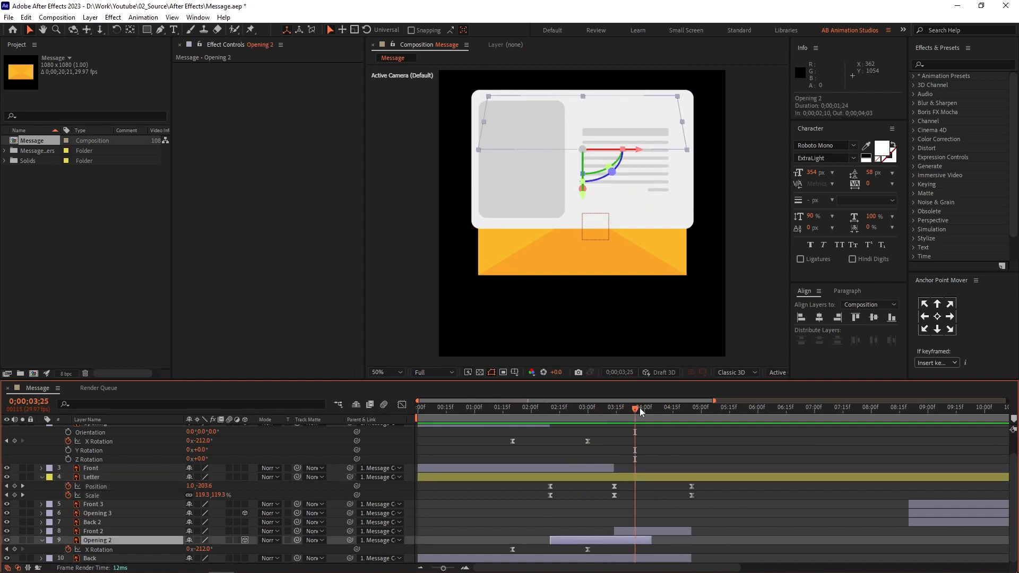
mouse_move(640, 409)
mouse_down()
mouse_move(648, 410)
mouse_move(633, 412)
mouse_up()
key(alt+bracketright)
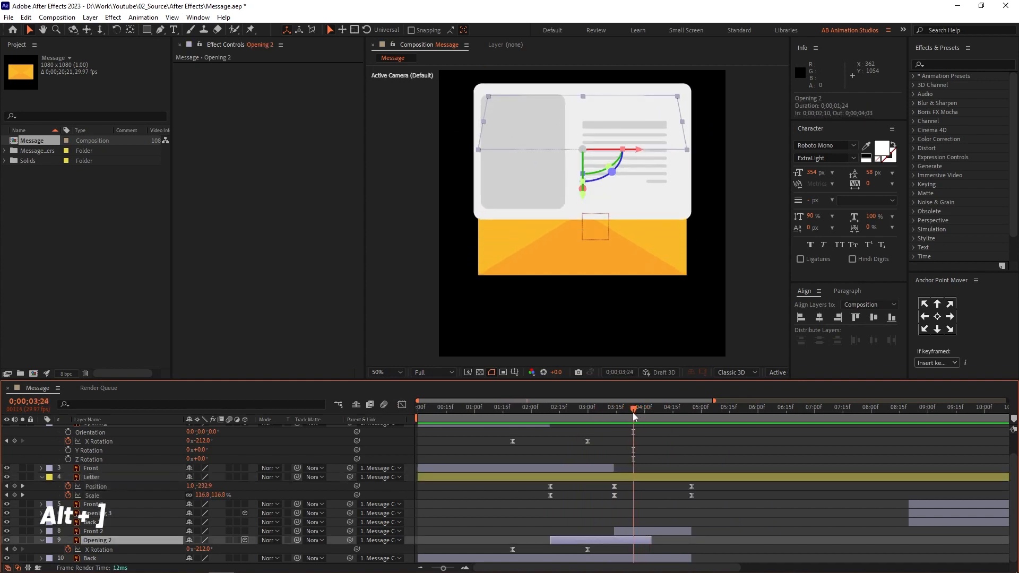
key(alt+bracketright)
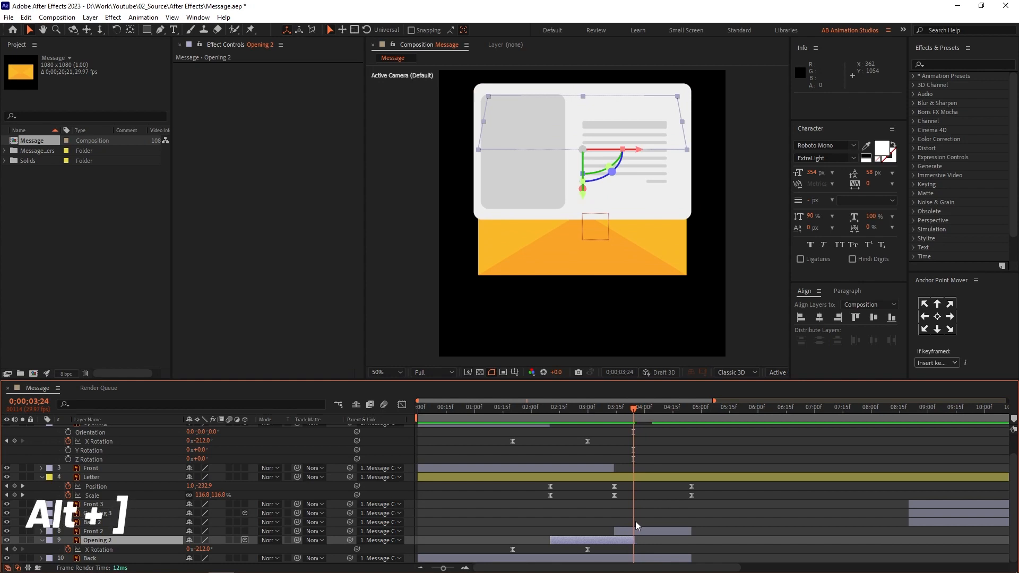
Preview the flap opening and the letter enlarging to check the shortened Opening 2 layer.
key(space)
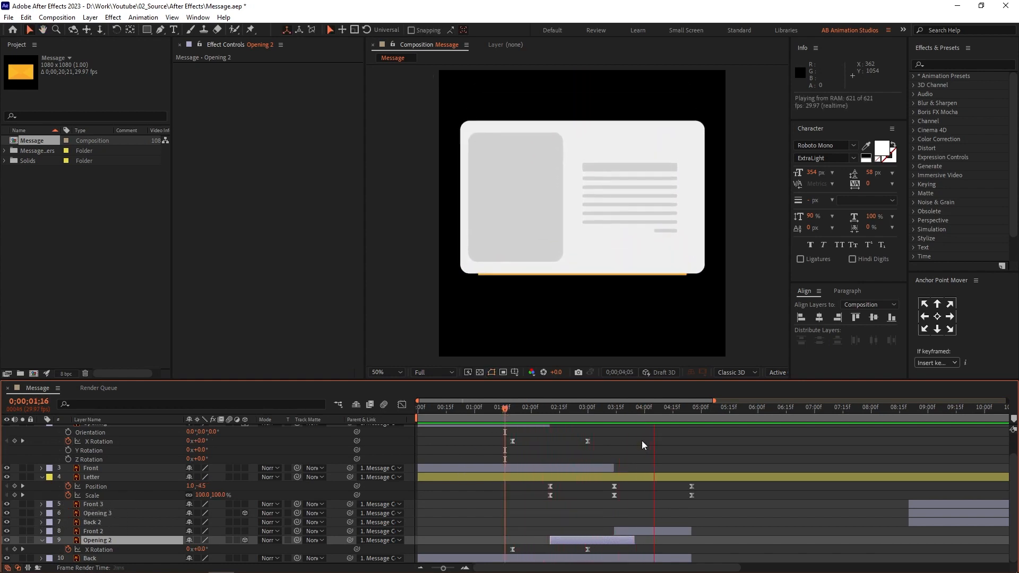
key(space)
key(minus)
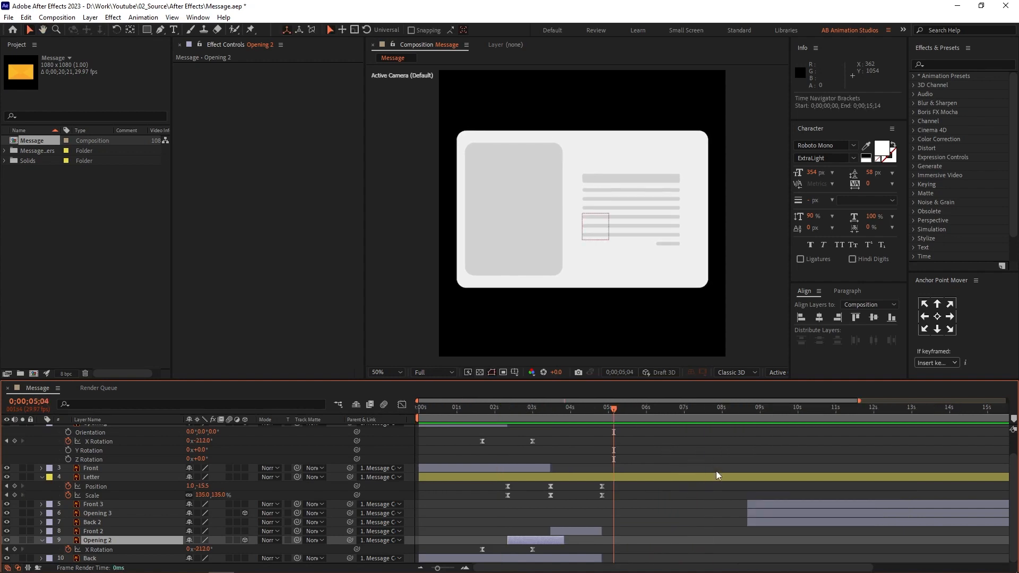
key(space)
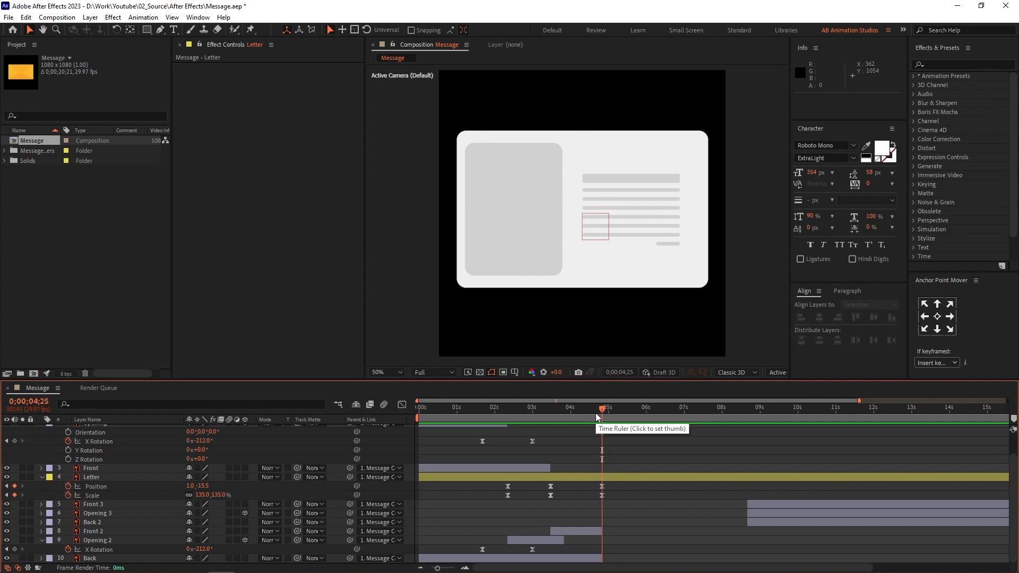
Make the Letter layer 3D and reveal its rotation properties at 0;00;04;25.
click(631, 477)
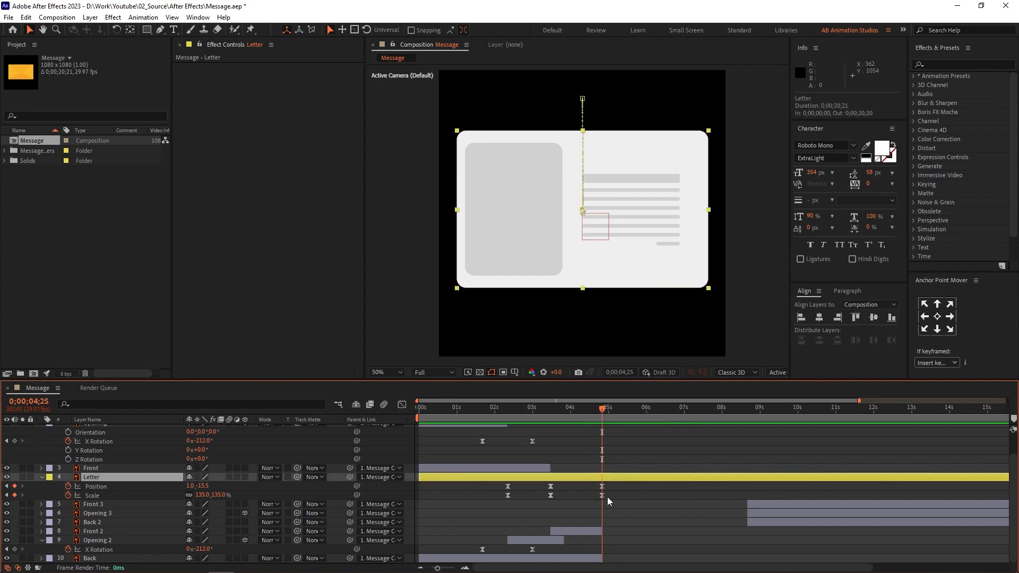
click(244, 477)
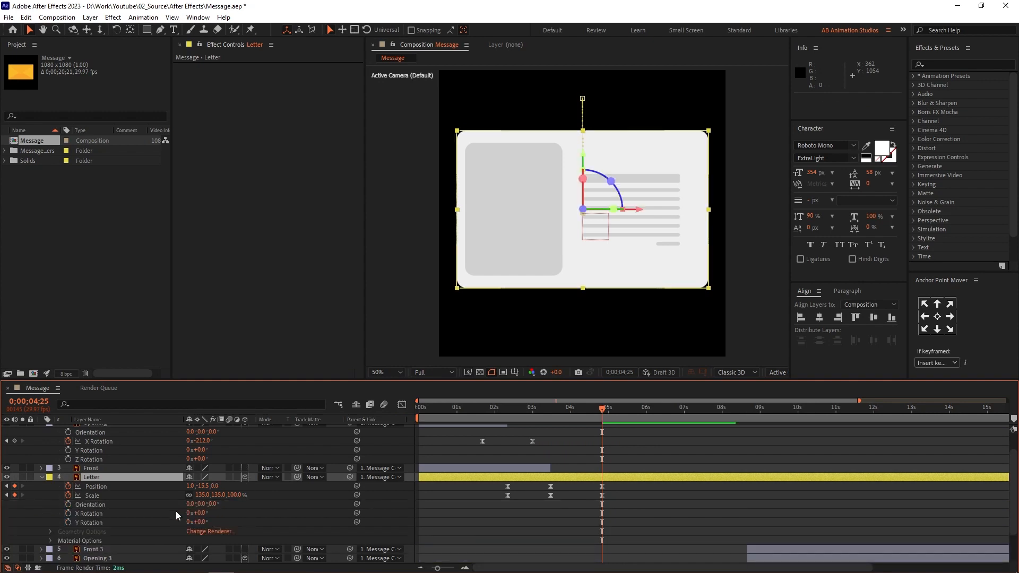
drag(197, 512, 217, 526)
key(ctrl+z)
key(ctrl+z)
Keyframe the Letter layer's Y Rotation from 0° at 0;00;04;25 to one full turn at 0;00;06;00, and preview the spin.
click(68, 523)
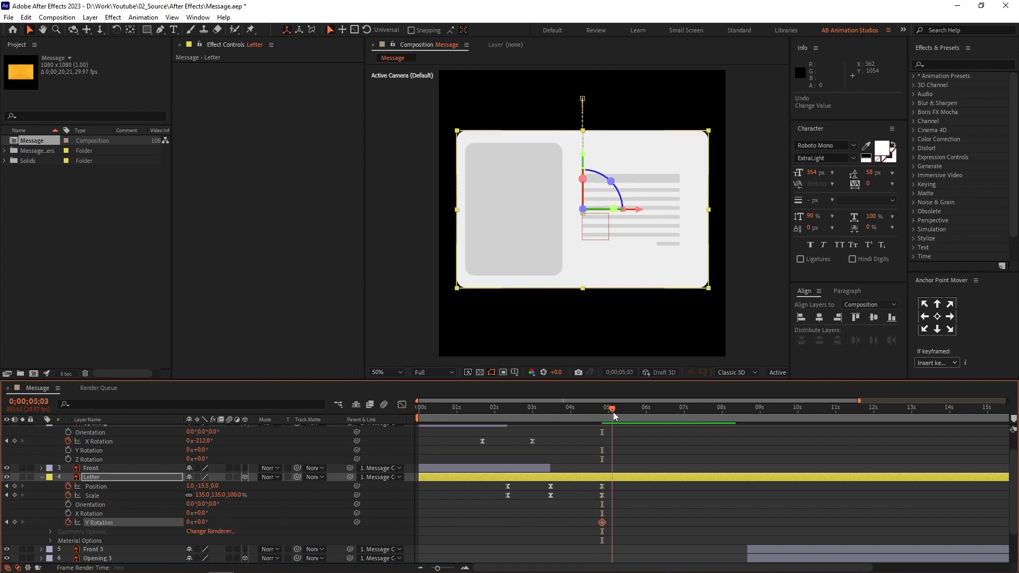
drag(641, 415, 645, 417)
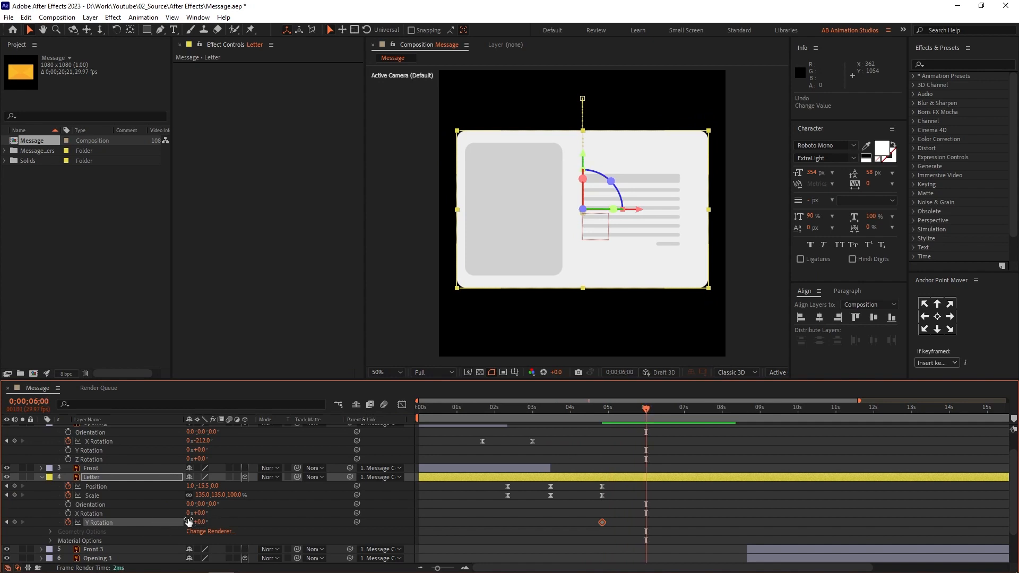
key(Return)
click(272, 515)
click(589, 418)
key(space)
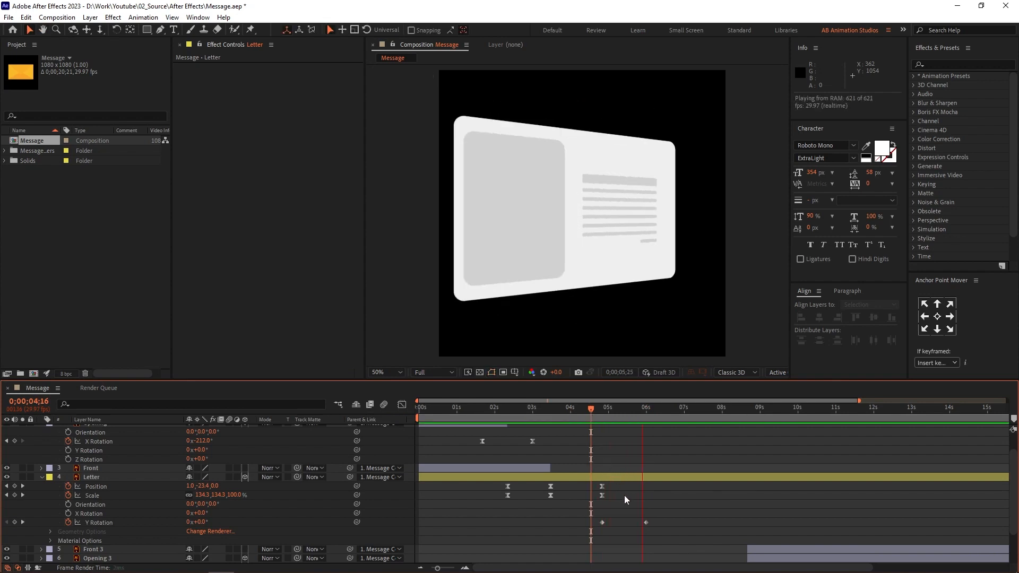
key(space)
Ease both Letter Y Rotation keyframes, lengthen the ease into the last one in the speed graph, and preview the spin.
drag(659, 517, 591, 536)
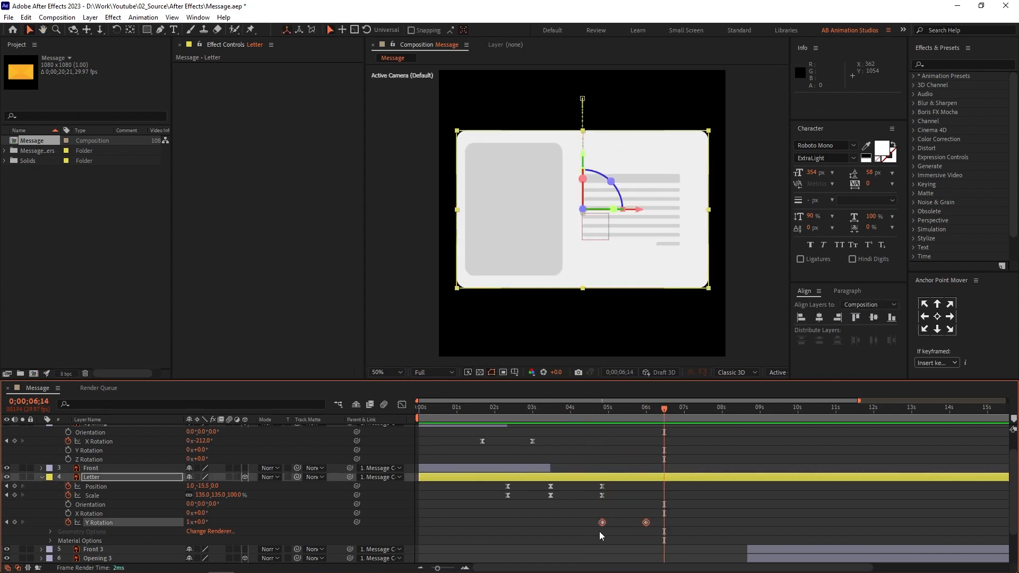
key(shift+F3)
drag(676, 524, 624, 538)
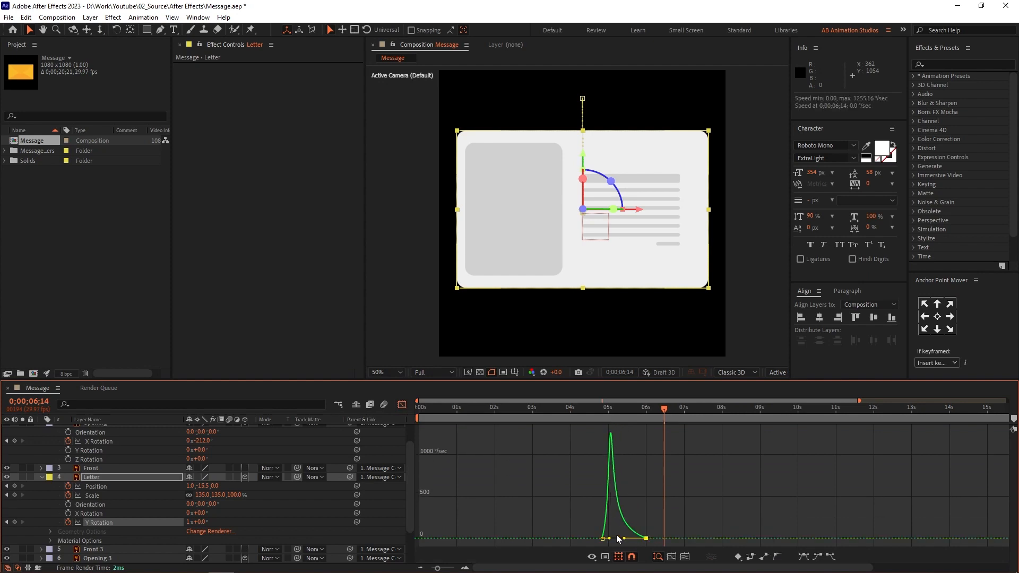
click(401, 405)
key(space)
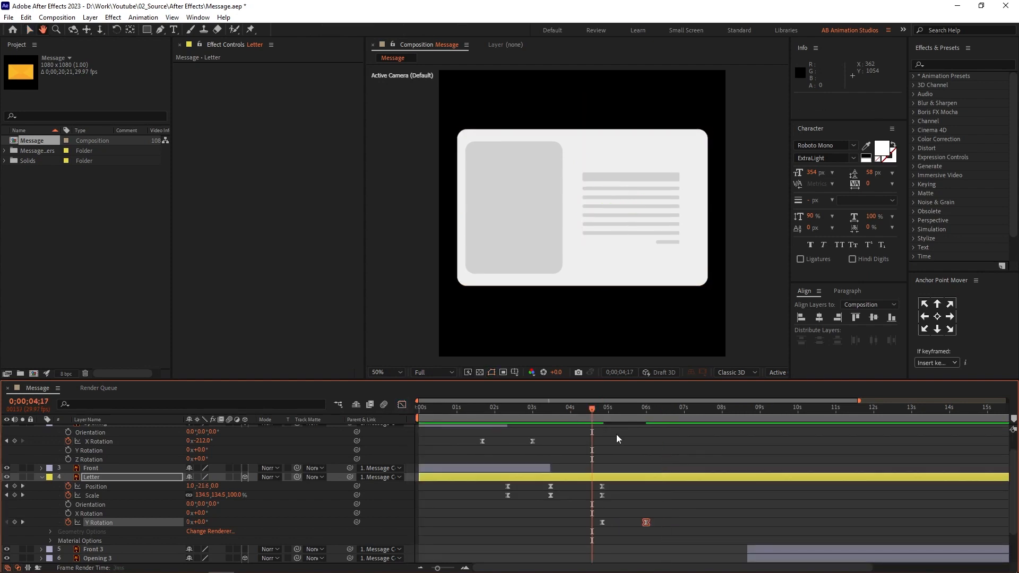
key(space)
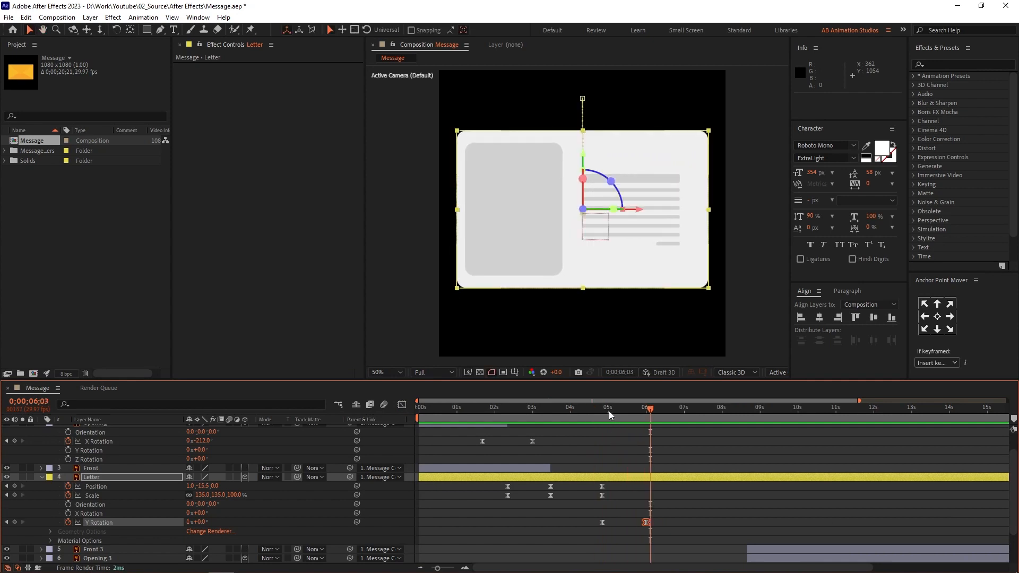
Preview the animation from the first frame to check the slide-in, the flap opening and the letter's motion.
drag(608, 417, 648, 421)
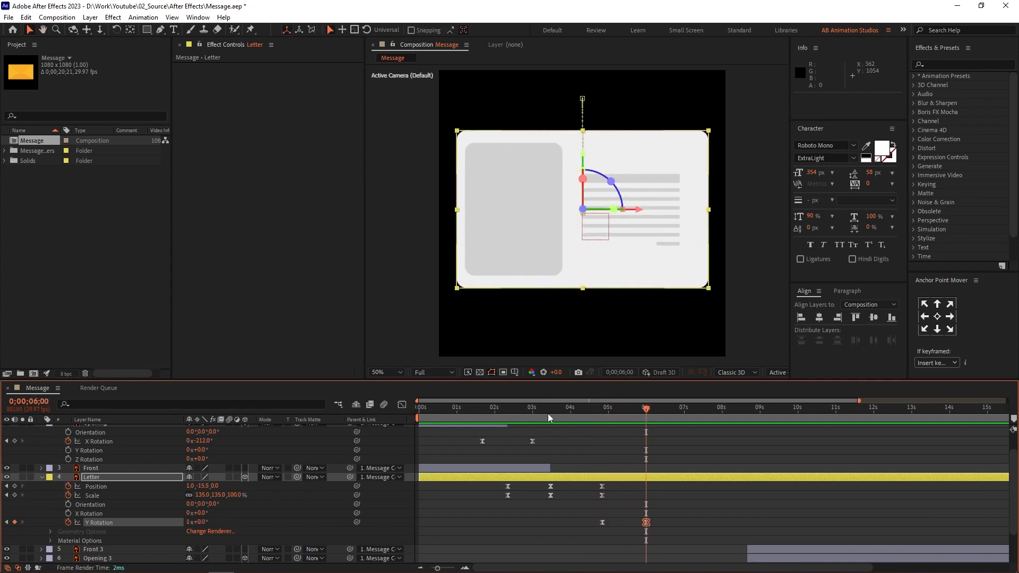
key(Home)
key(space)
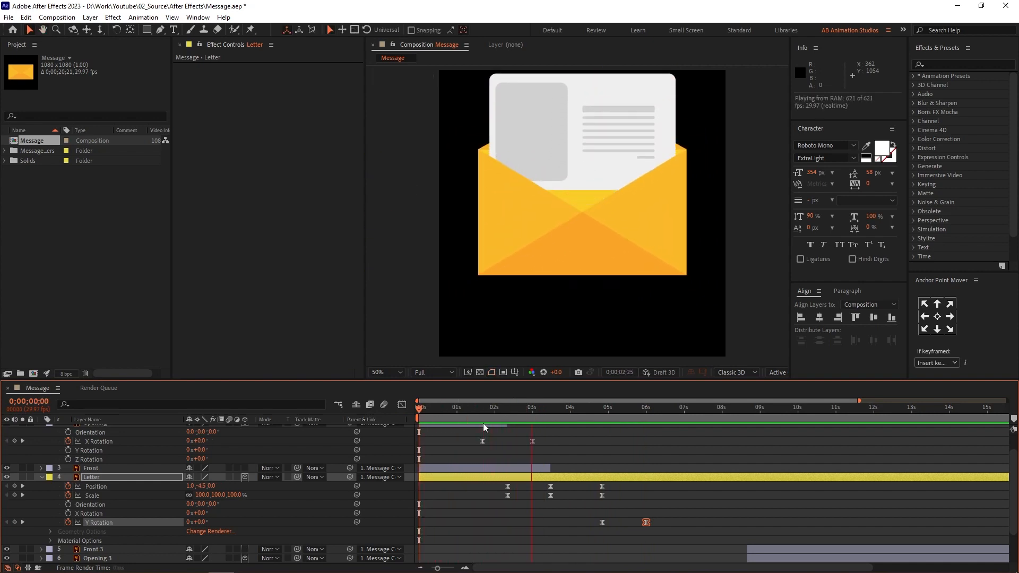
scroll(495, 448, up, 1)
key(space)
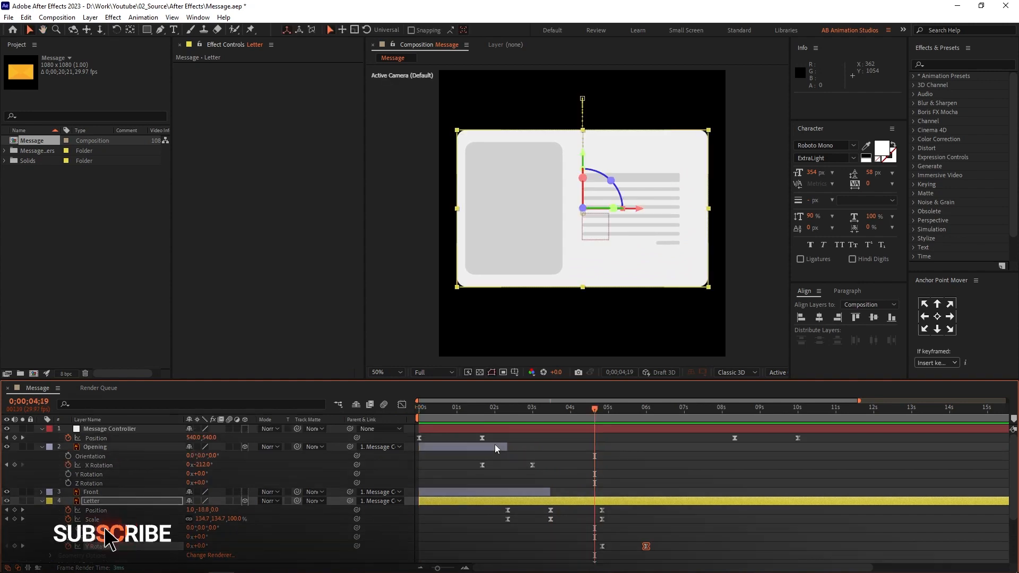
key(Home)
key(space)
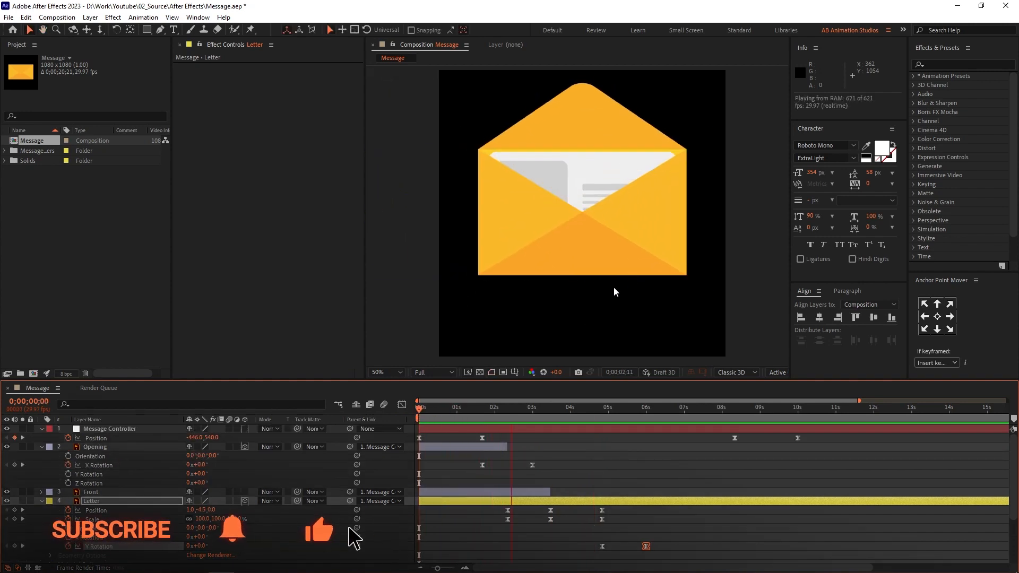
key(space)
Lengthen the ease into the Message Controller's second Position keyframe in the speed graph, and preview the slide-in from the first frame.
click(96, 438)
click(401, 405)
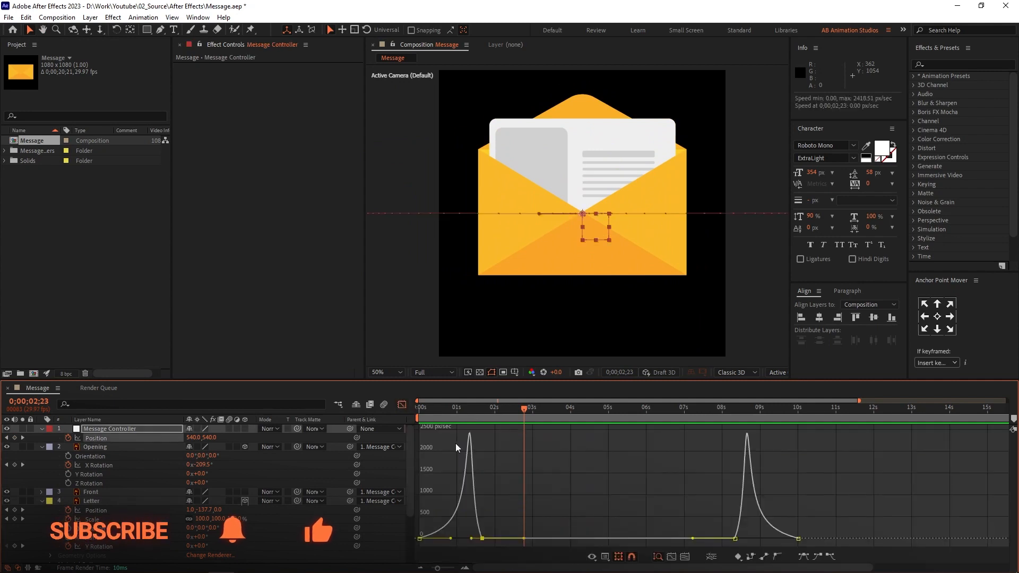
key(Home)
drag(472, 539, 455, 538)
key(space)
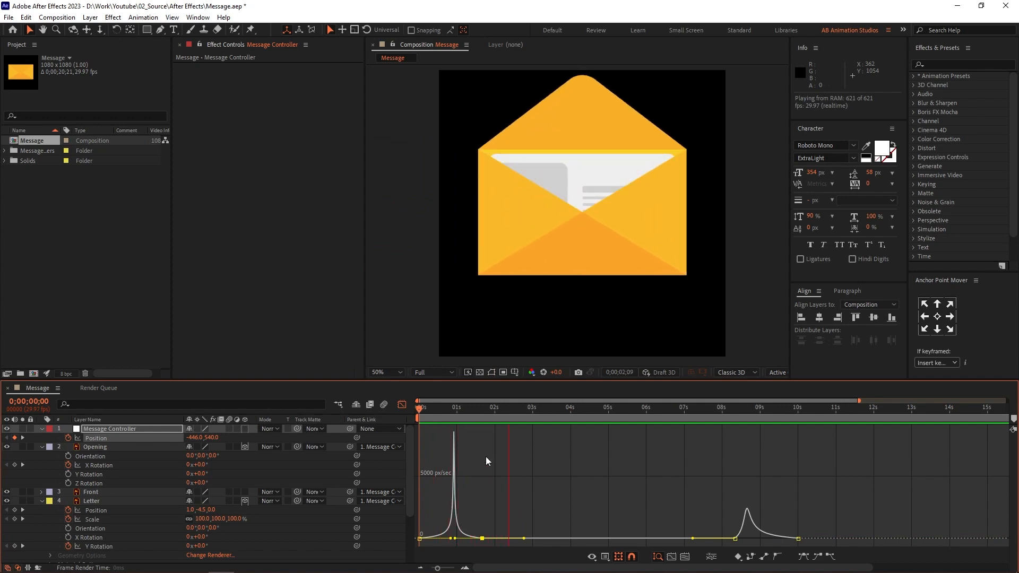
key(space)
click(403, 405)
drag(456, 411, 445, 416)
key(Home)
key(space)
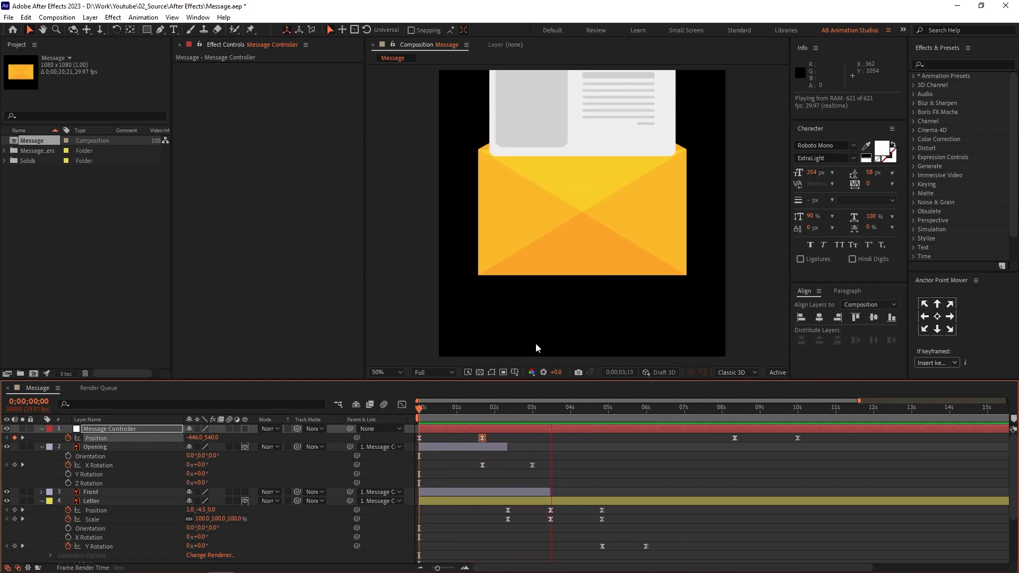
Inspect the speed graph of the Letter's last Position and Scale keyframes while previewing the letter coming out.
click(572, 499)
drag(609, 505, 593, 524)
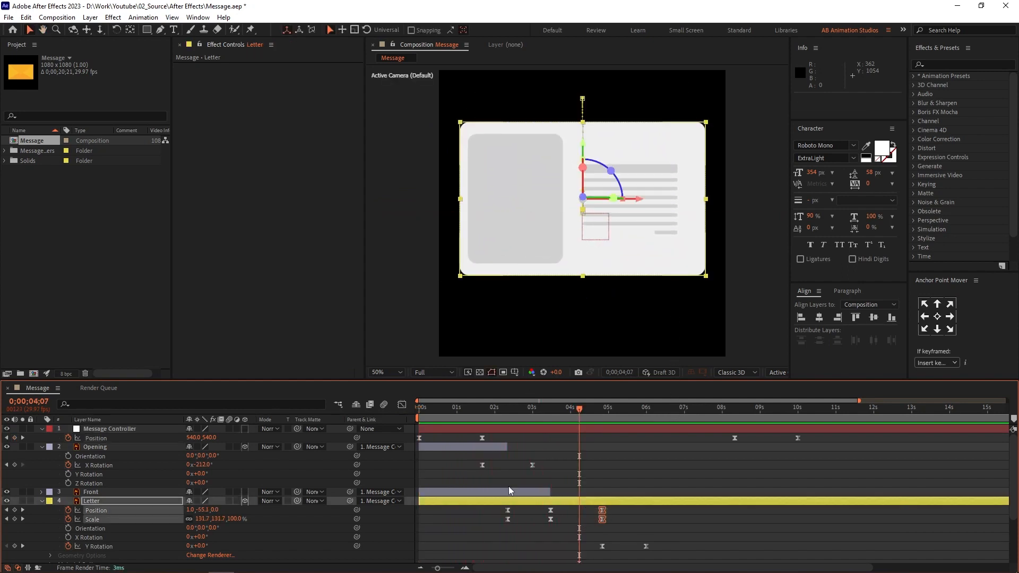
click(402, 406)
click(535, 423)
key(space)
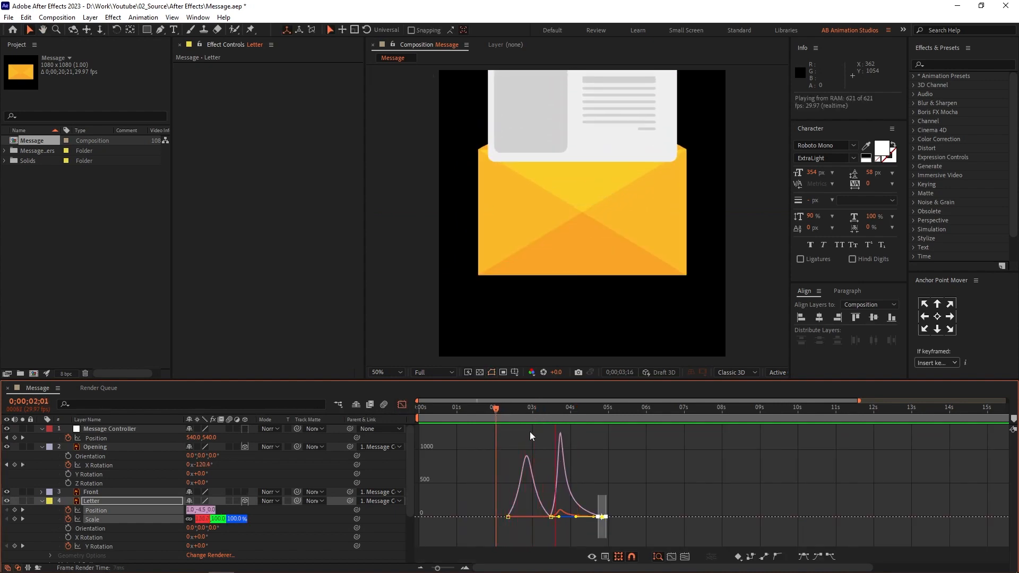
key(space)
Lengthen the ease out of the Letter's first Position and Scale keyframes, leave the speed graph and preview the motion.
scroll(547, 511, up, 3)
scroll(561, 513, down, 3)
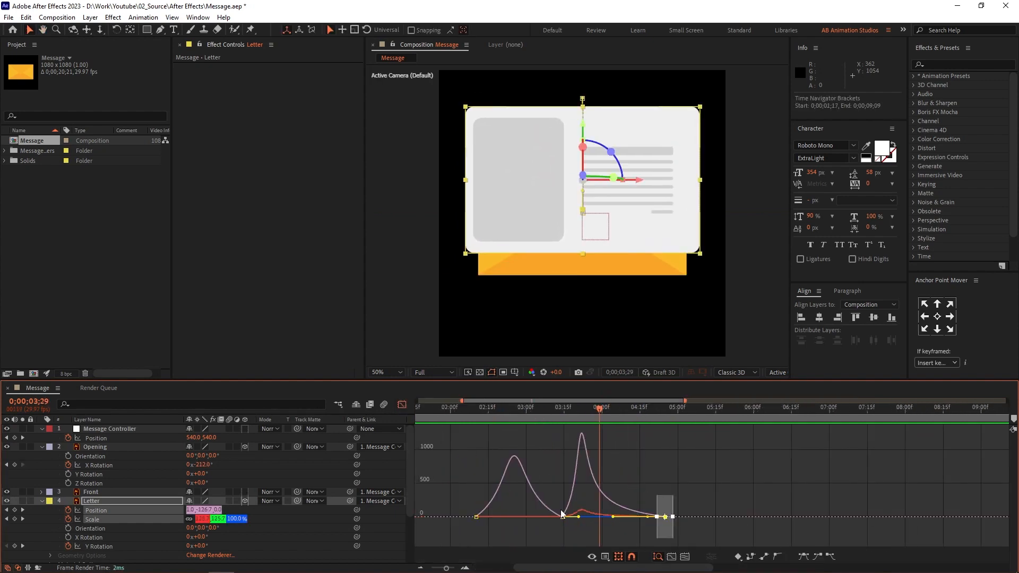
drag(467, 496, 514, 534)
click(463, 413)
key(space)
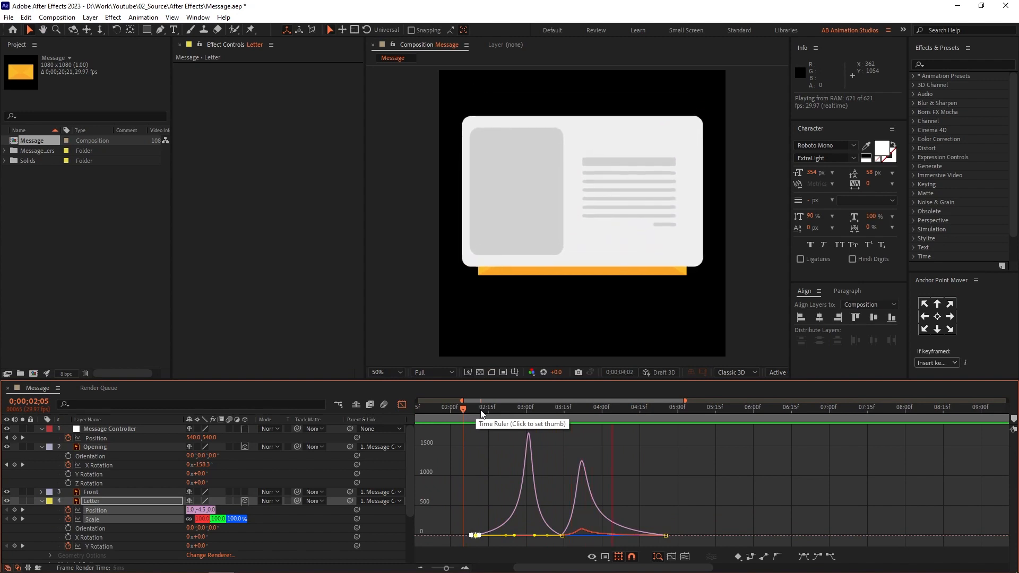
key(space)
key(shift+F3)
click(459, 416)
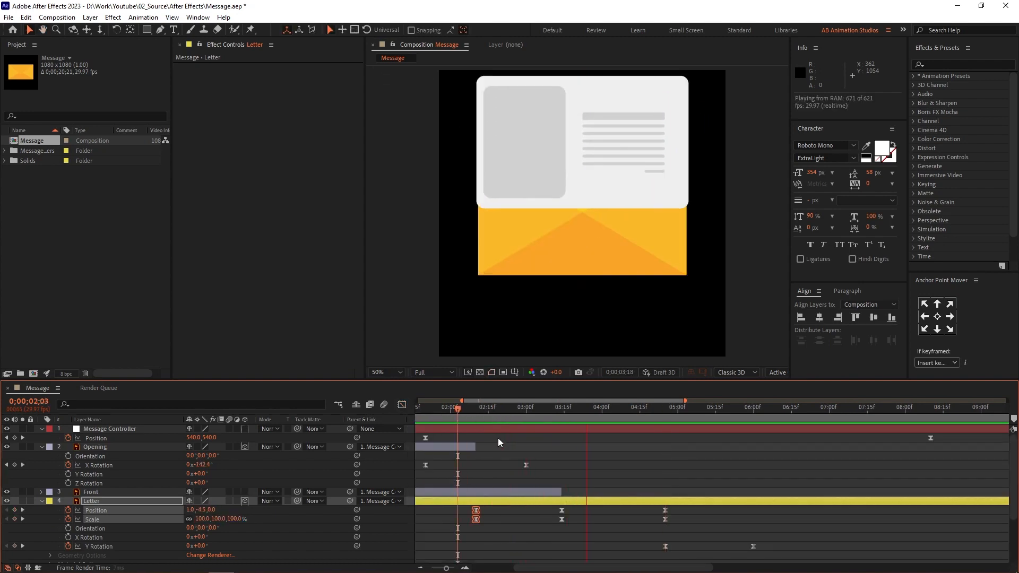
key(space)
key(space)
key(space)
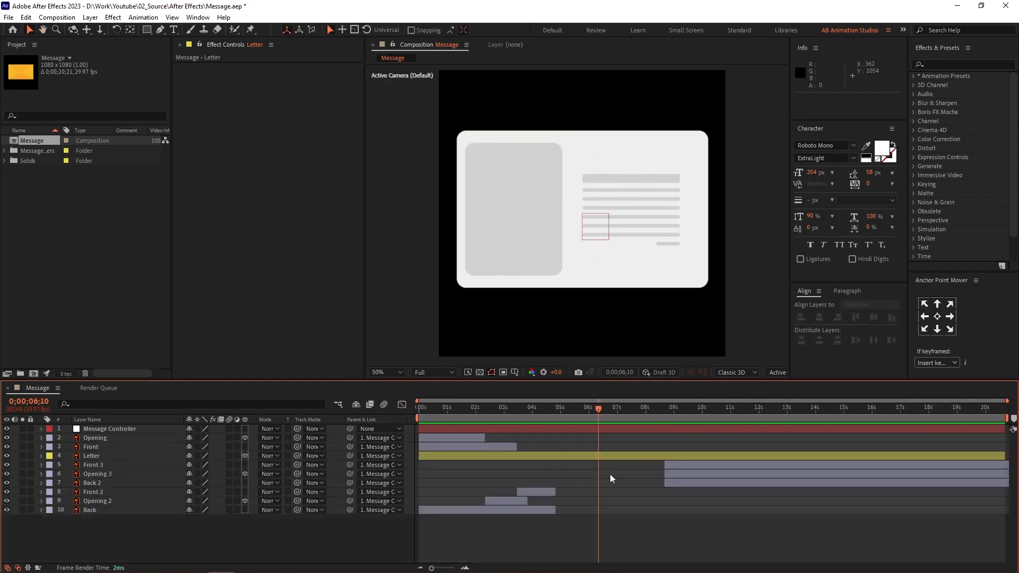
Extend the starts of the Front 3, Opening 3 and Back 2 layers back to 0;00;06;10.
click(687, 460)
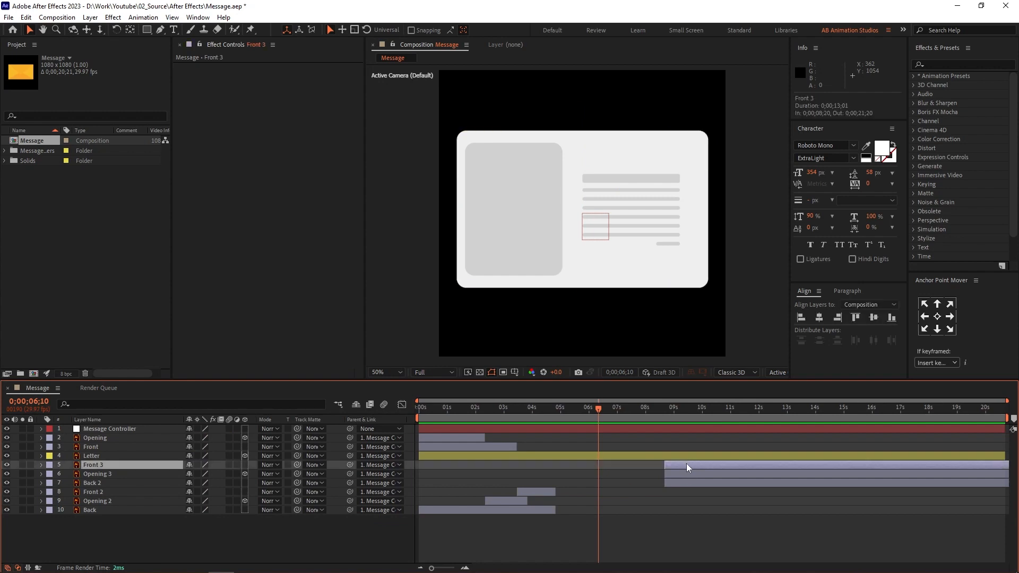
shift+click(680, 482)
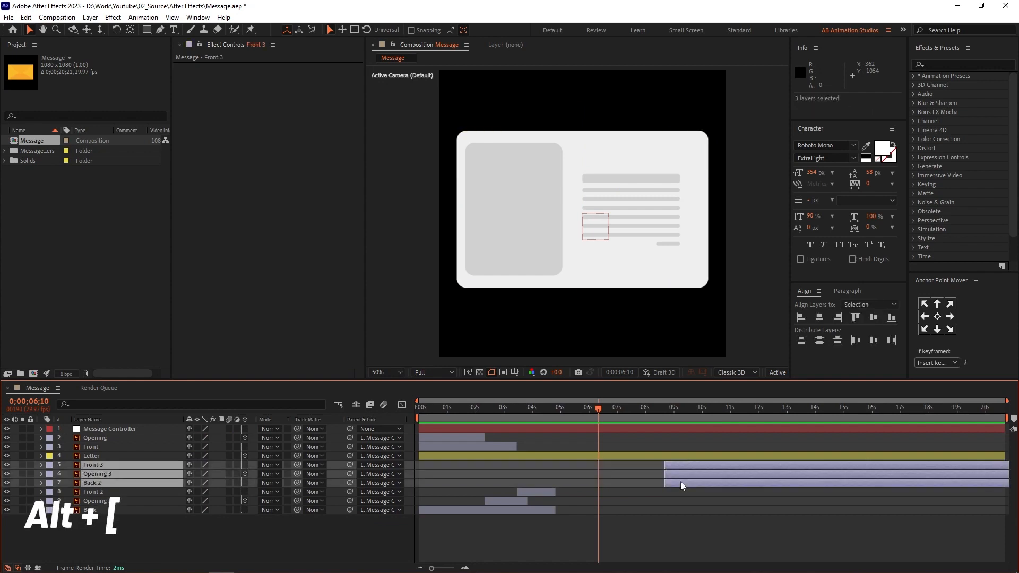
key(alt+bracketleft)
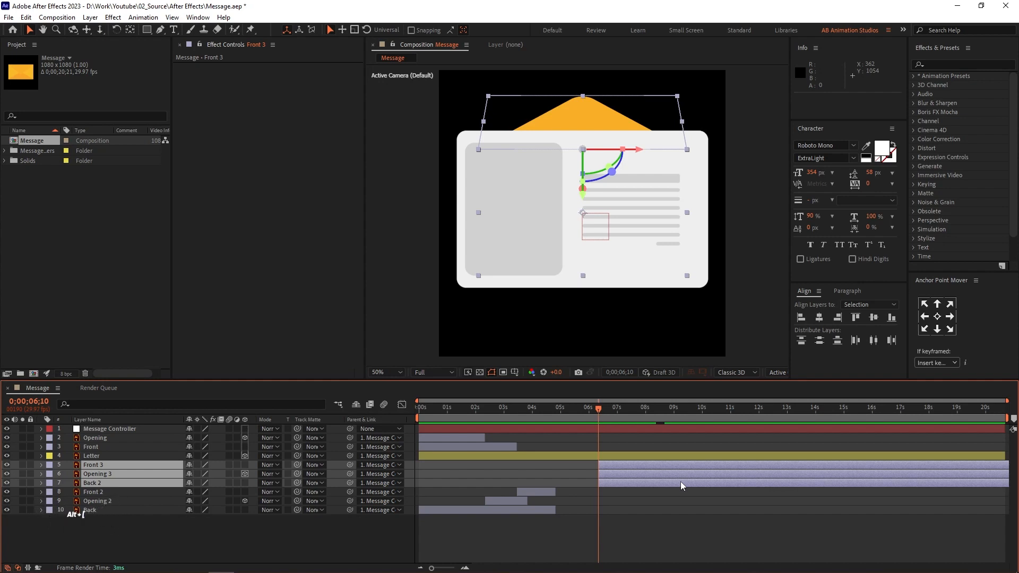
click(673, 497)
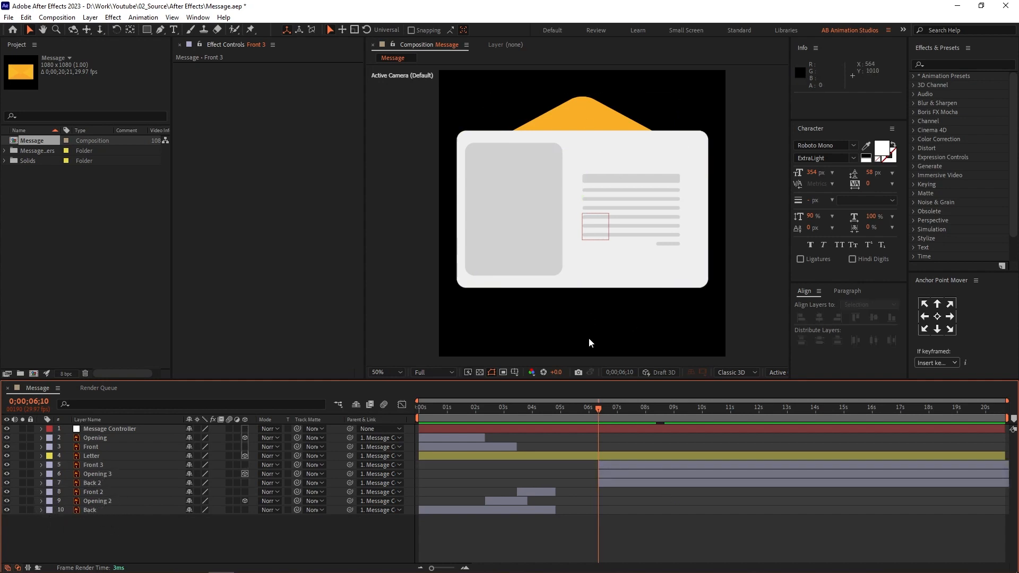
Trim the start of the Opening 3 layer to 0;00;07;28 and check the frames around the letter's return.
click(602, 136)
drag(598, 472, 643, 472)
drag(587, 406, 616, 409)
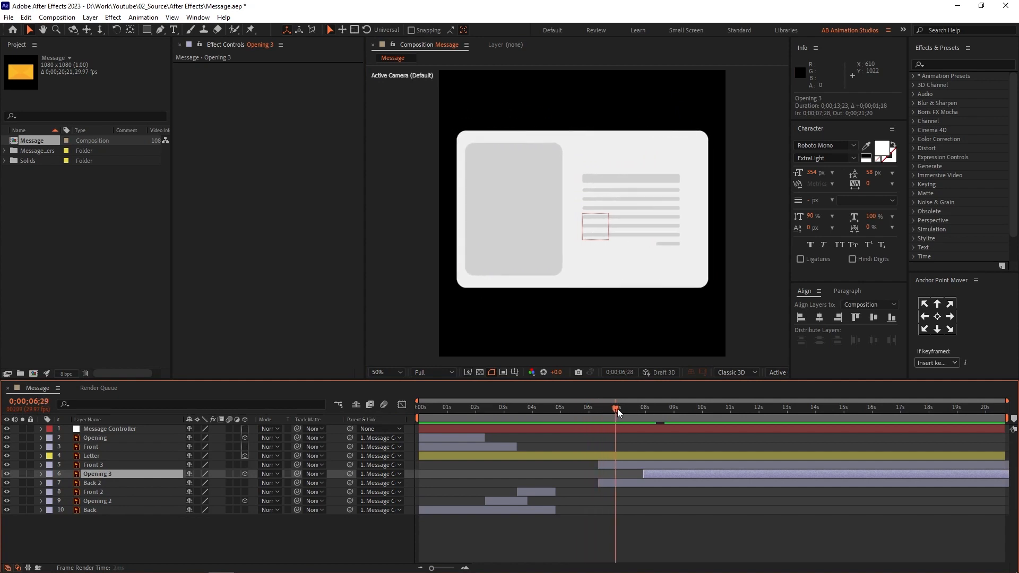
Duplicate all six of the Letter's Position and Scale keyframes at 0;00;06;10 and time-reverse the copies.
click(614, 455)
key(u)
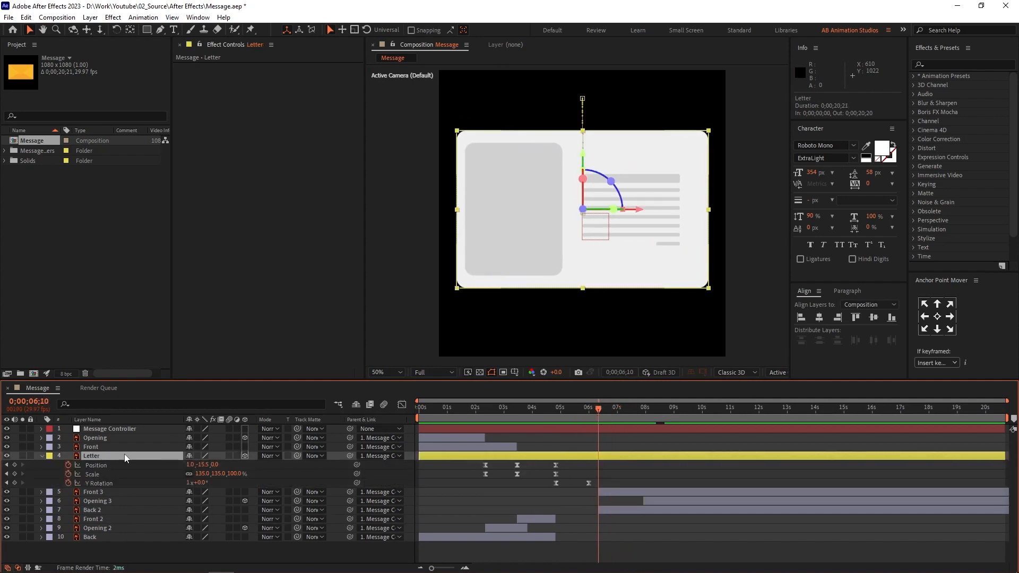
drag(565, 463, 479, 476)
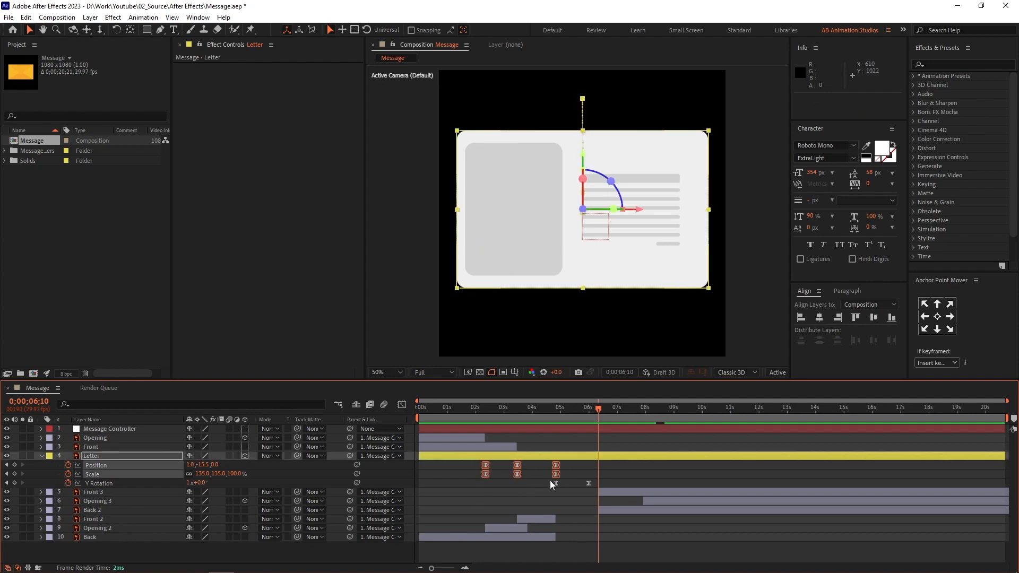
key(ctrl+v)
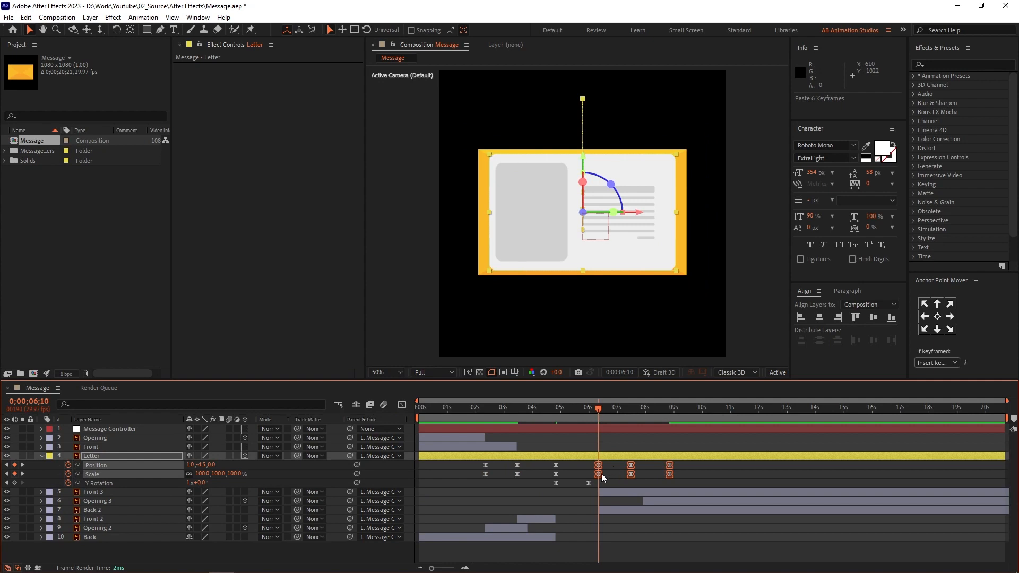
right_click(601, 475)
mouse_move(685, 466)
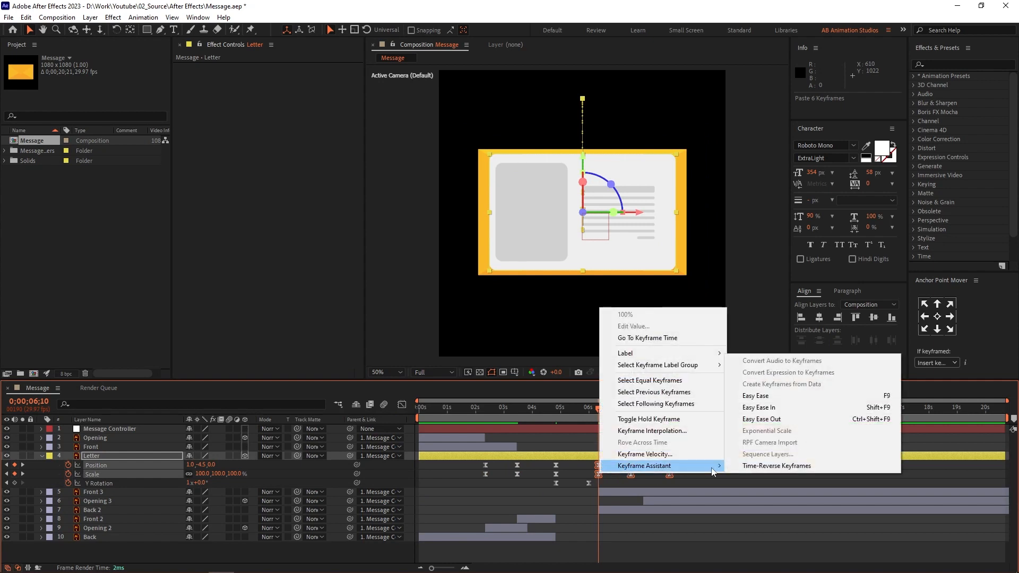
click(743, 466)
drag(601, 406, 633, 412)
Shift the Message Controller's last two Position keyframes so the slide-out starts just after 9 seconds, and preview the letter's return.
click(678, 428)
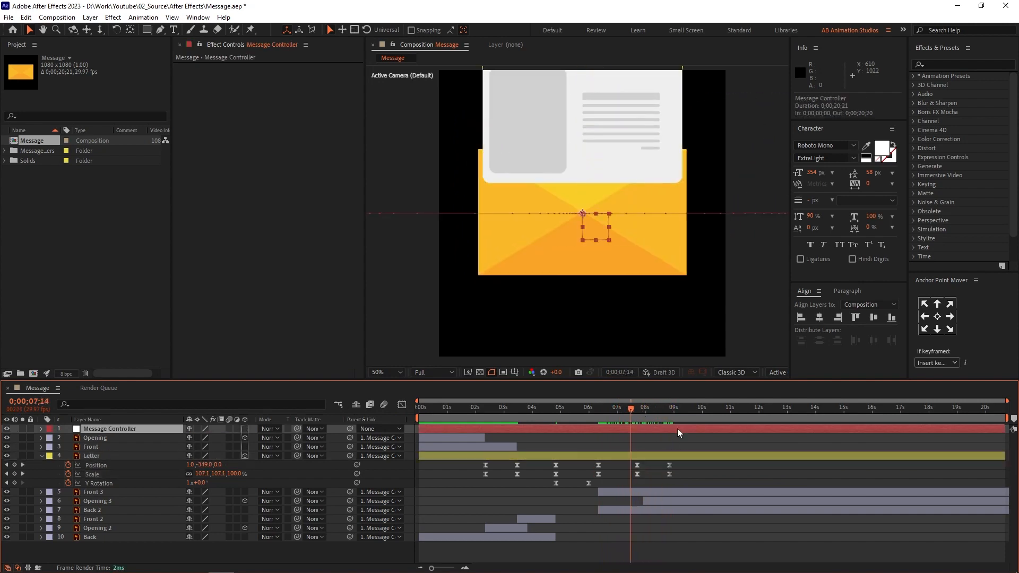
key(p)
drag(712, 438, 681, 437)
click(584, 413)
key(space)
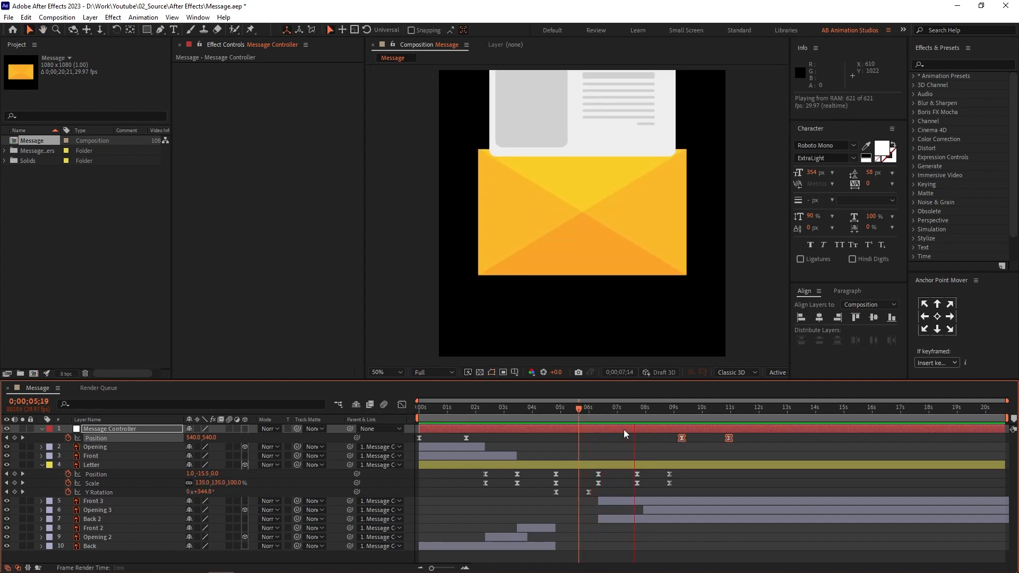
Trim the start of the Opening 3 layer to 0;00;07;11 and preview the letter moving back toward the envelope.
mouse_move(608, 413)
mouse_down()
mouse_move(594, 410)
mouse_move(627, 406)
mouse_up()
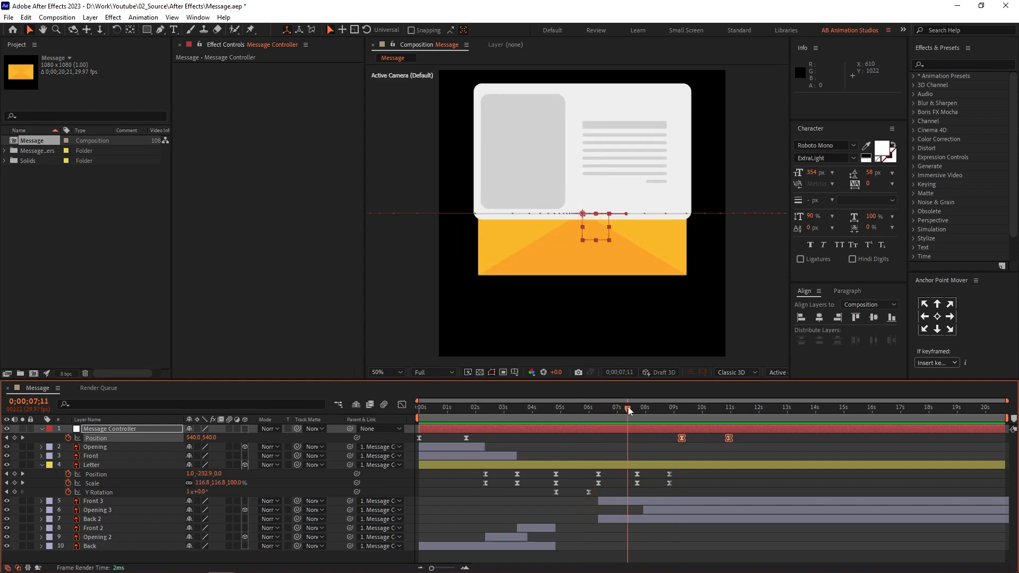
drag(646, 507, 628, 507)
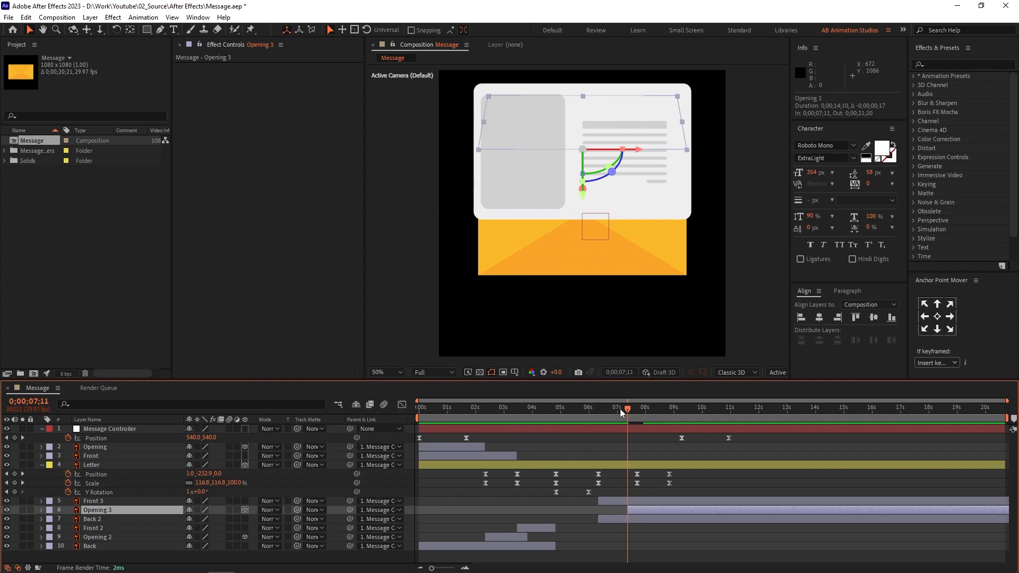
key(space)
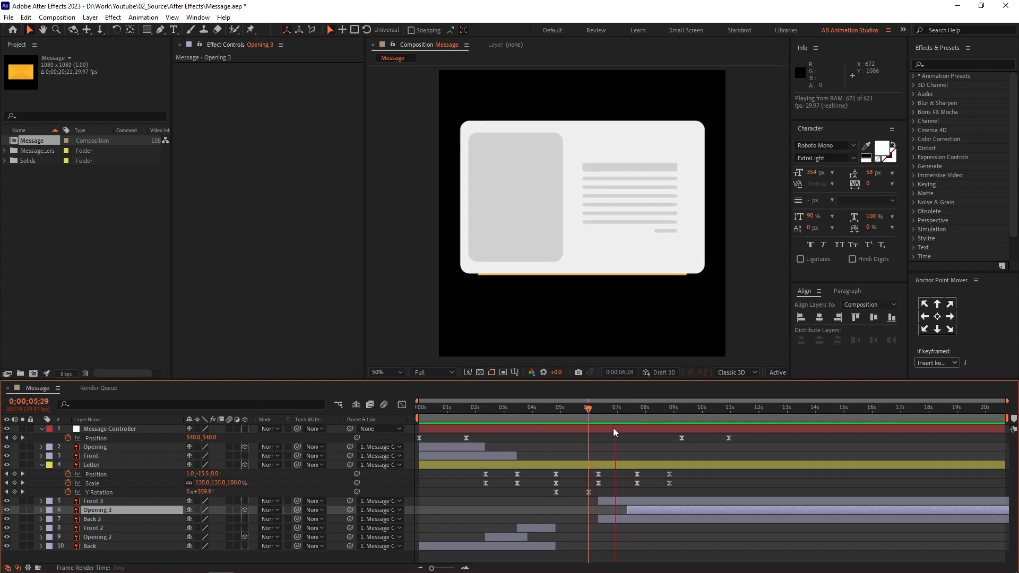
key(space)
drag(650, 414, 639, 414)
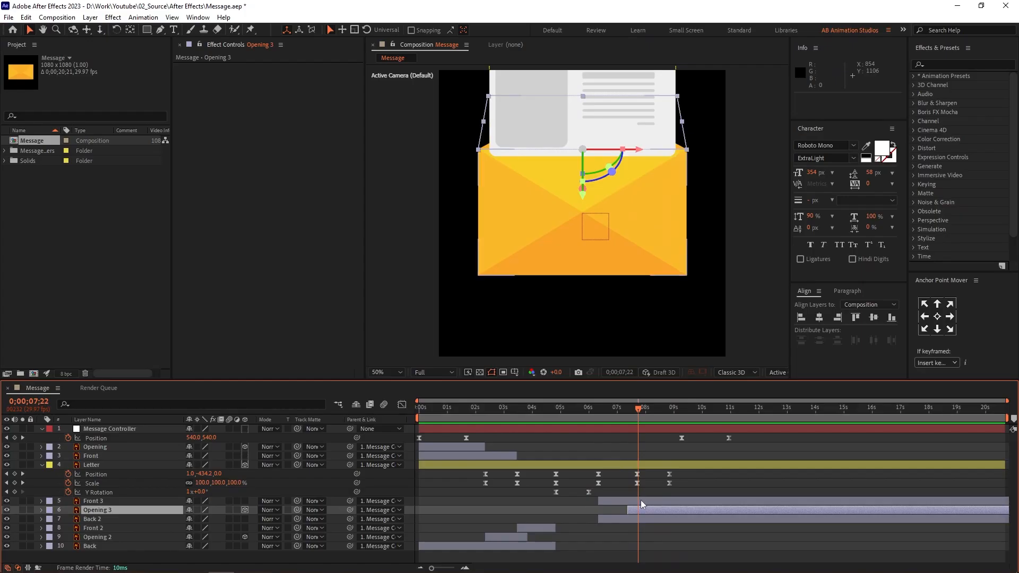
Split the Front 3 layer at 0;00;07;22 and place the resulting later part directly above the Letter layer.
click(641, 501)
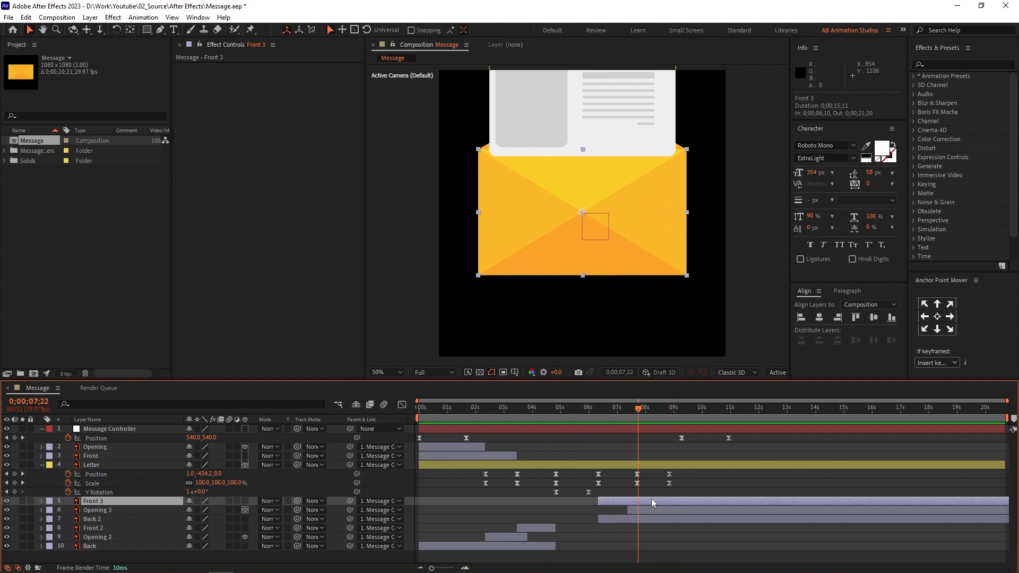
key(ctrl+shift+d)
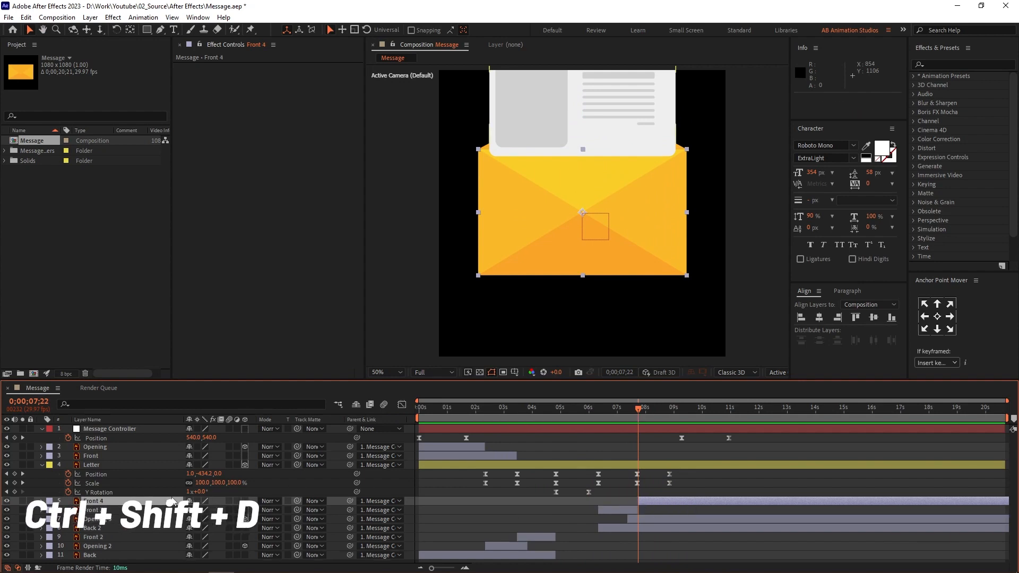
drag(154, 501, 165, 460)
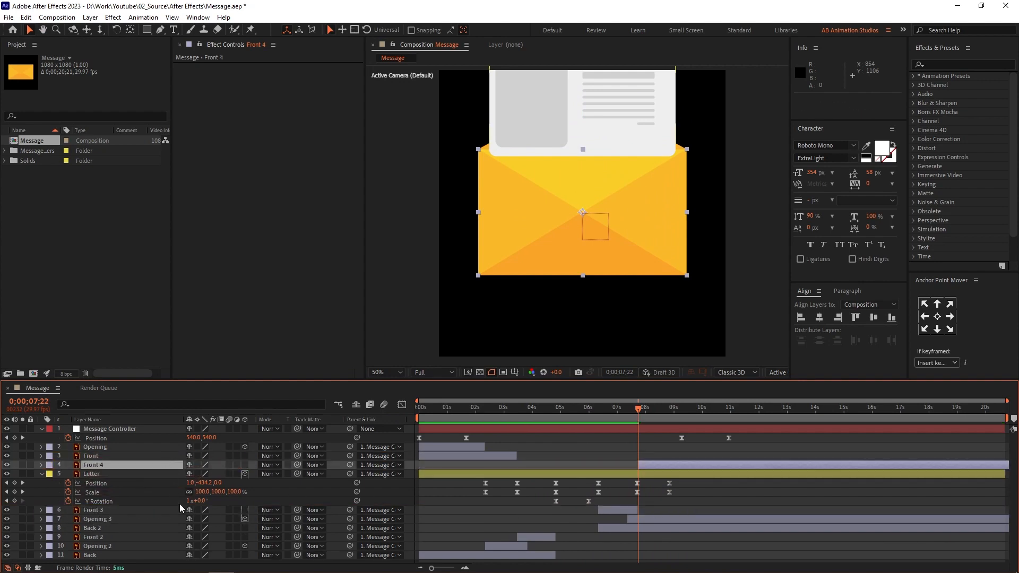
Split the Opening 3 layer at 0;00;08;25, place its later part directly above Front 4, and preview the letter's return.
click(107, 508)
click(114, 520)
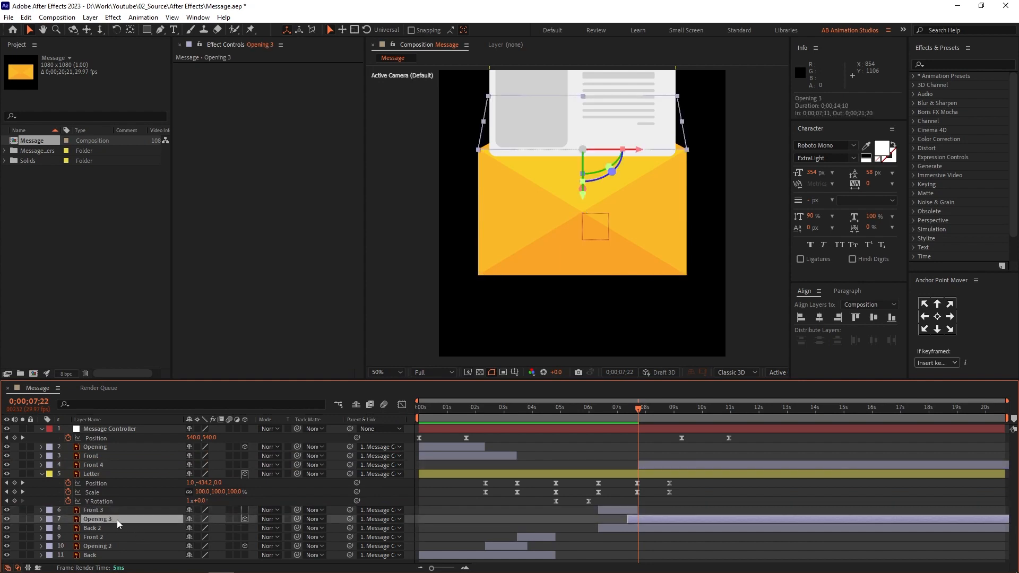
drag(117, 520, 119, 521)
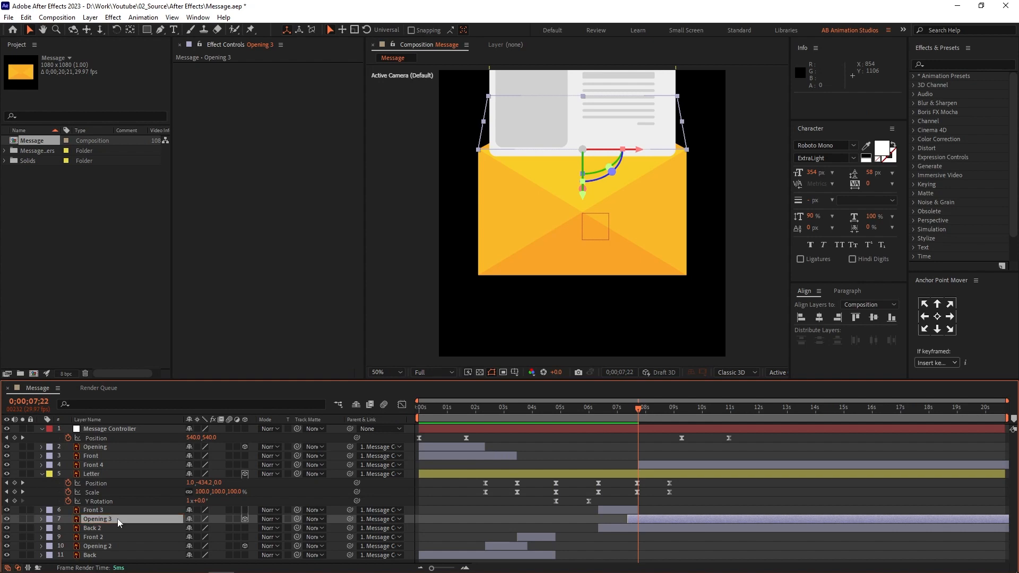
click(652, 408)
drag(654, 406, 674, 408)
key(ctrl+shift+d)
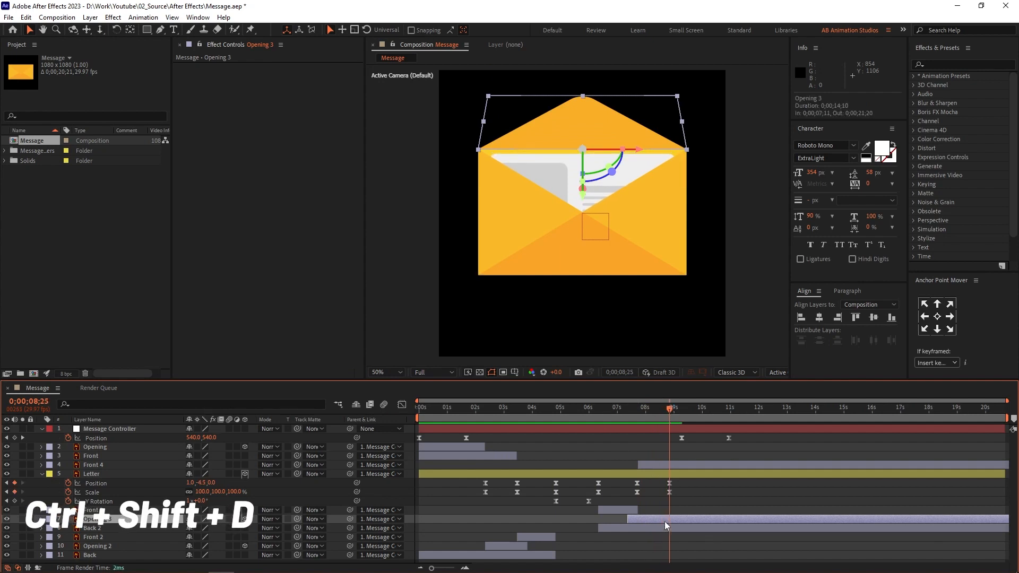
drag(177, 526, 186, 461)
key(space)
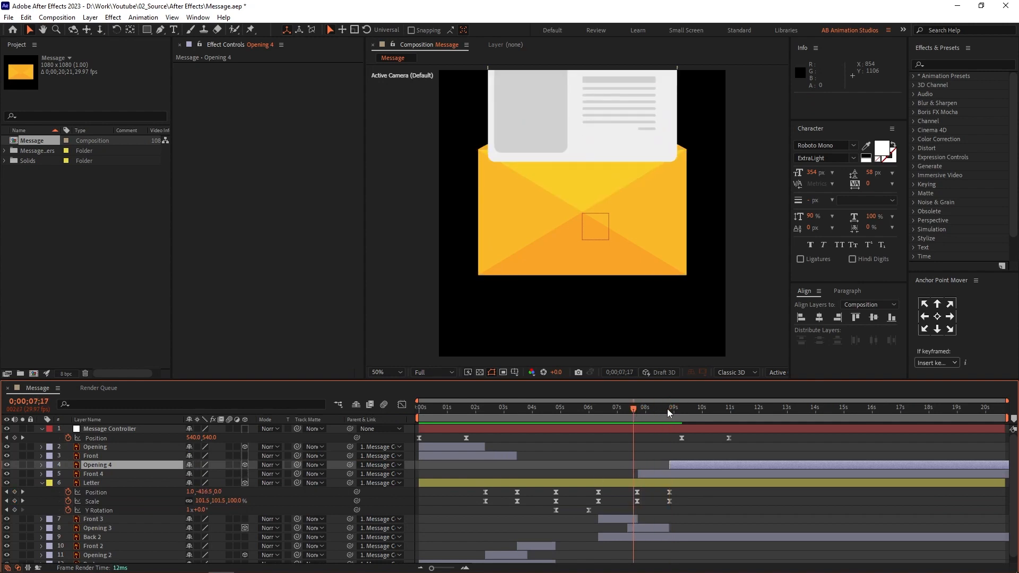
key(space)
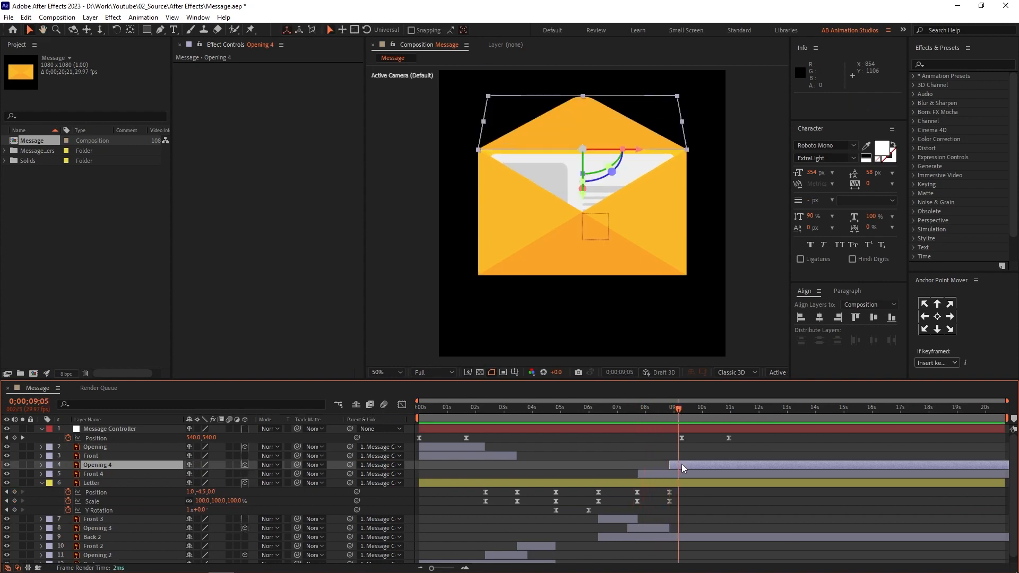
Copy both X Rotation keyframes from the Opening layer and paste them onto Opening 4 at 0;00;08;25.
key(u)
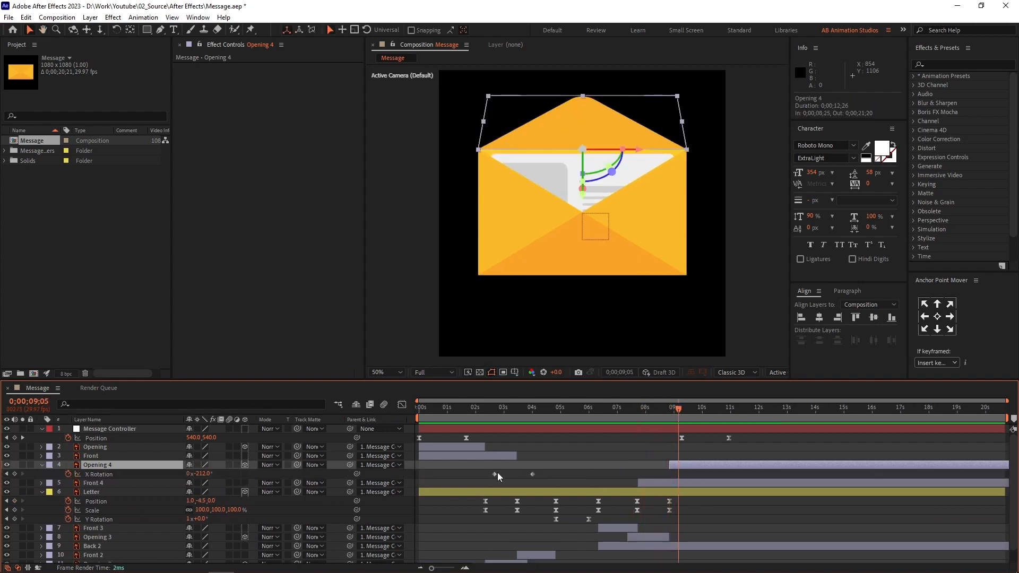
key(u)
click(480, 456)
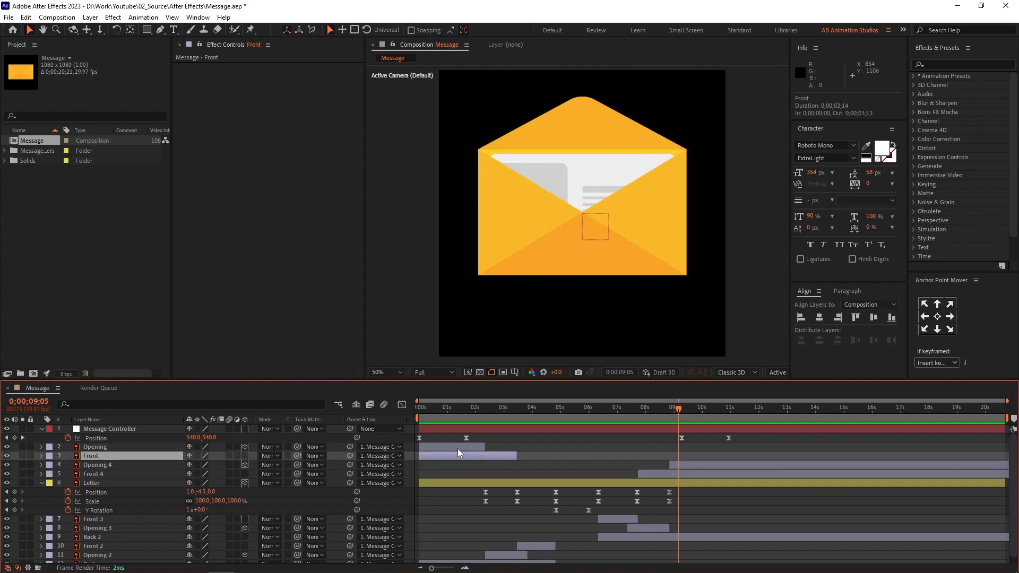
click(457, 446)
key(u)
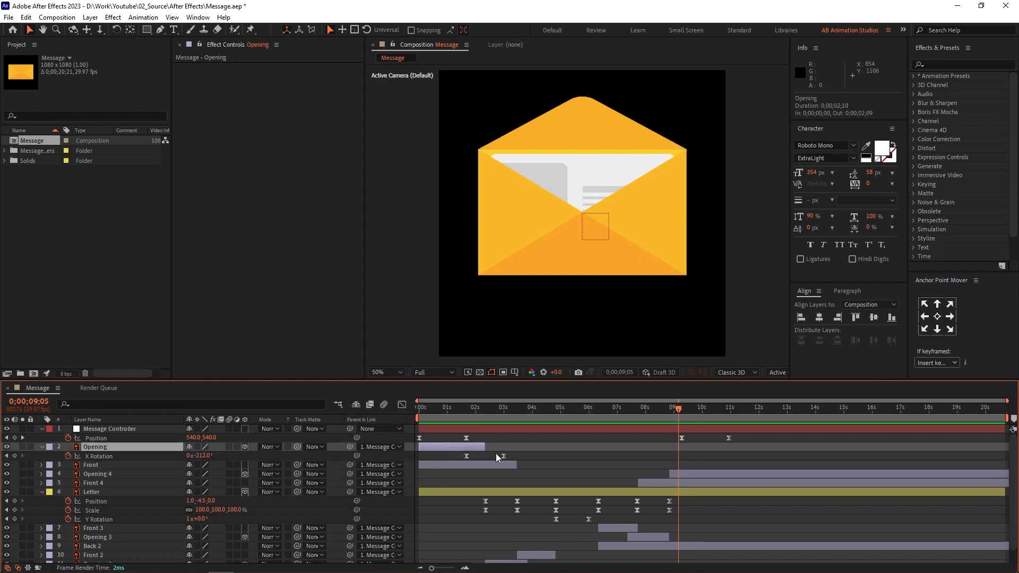
drag(514, 453, 453, 456)
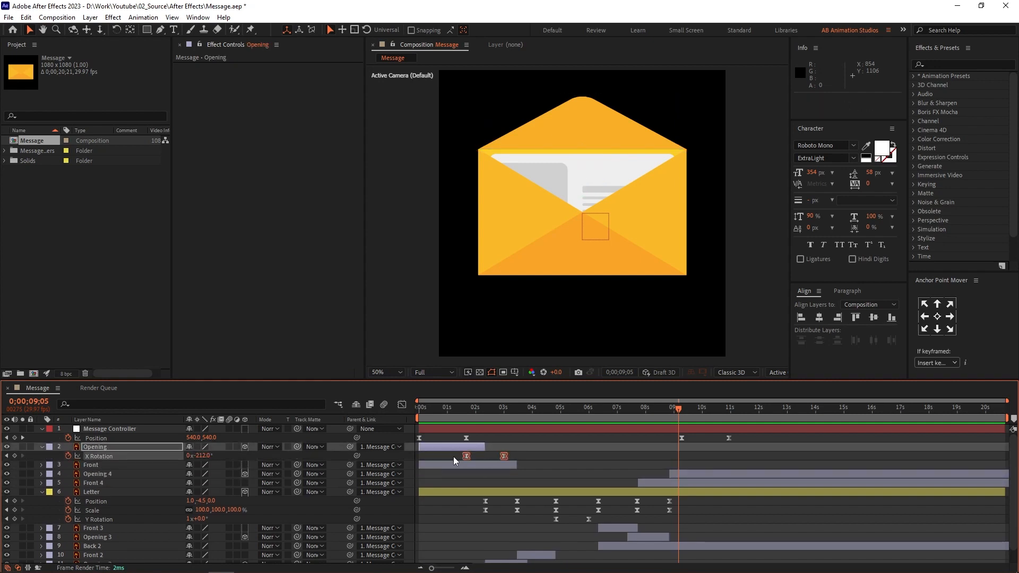
click(689, 476)
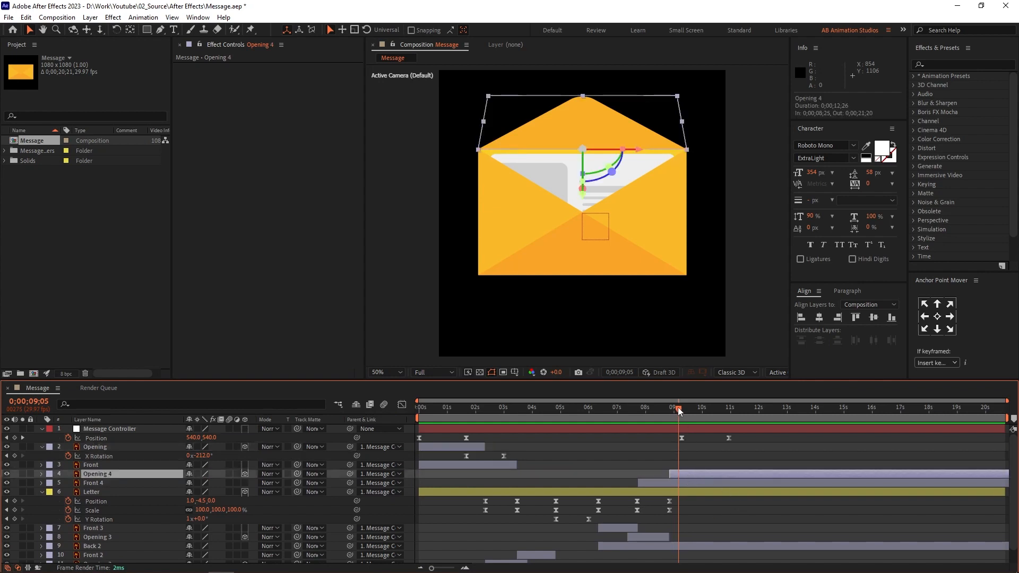
drag(676, 407, 671, 410)
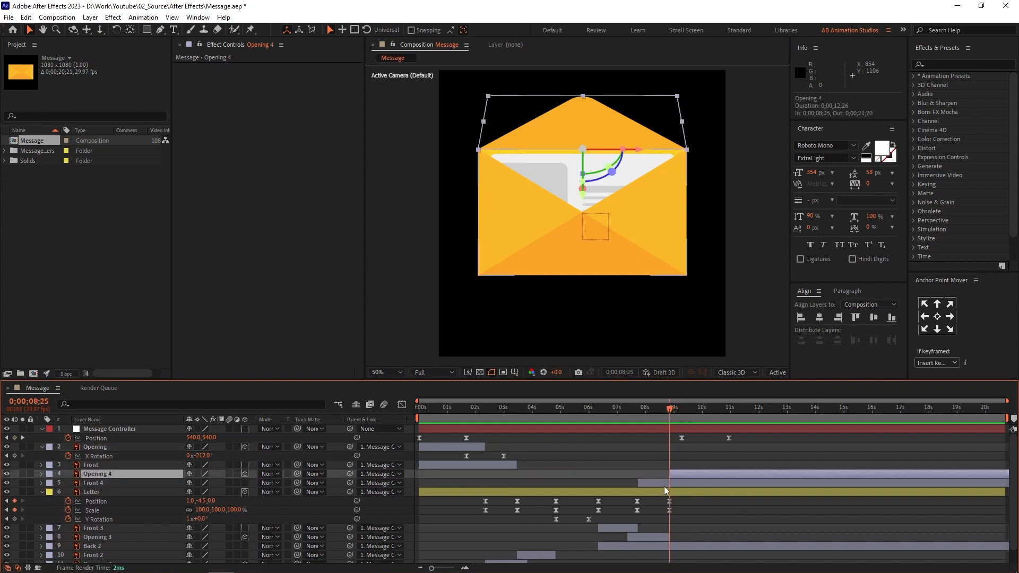
key(u)
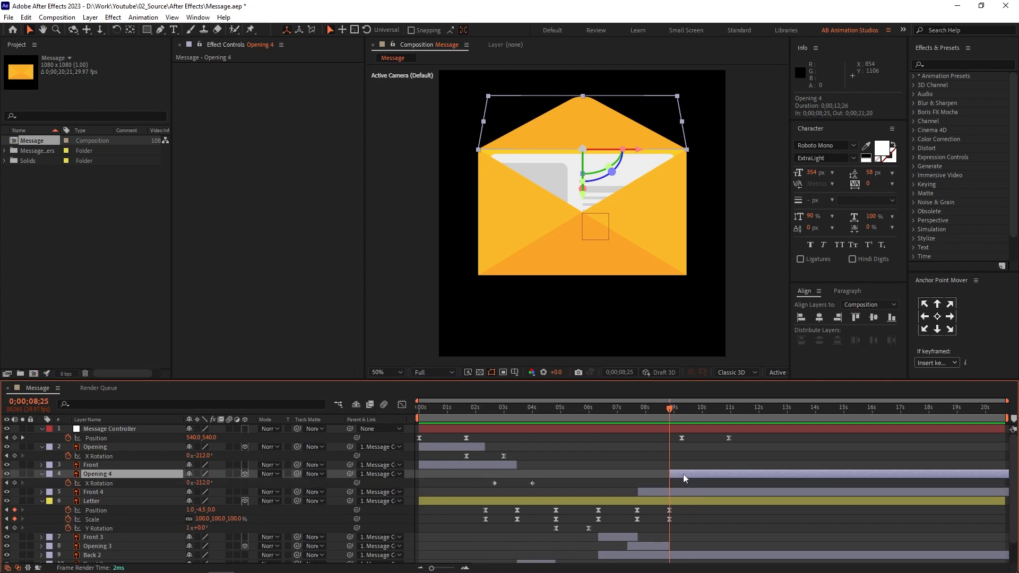
key(ctrl+v)
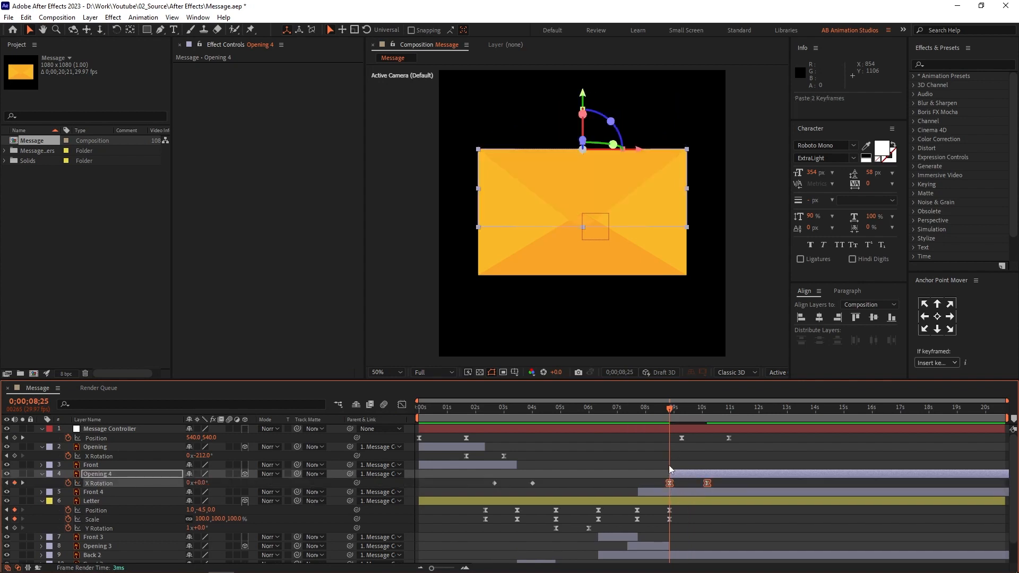
Time-reverse the pasted X Rotation keyframes on Opening 4 and preview the flap closing.
right_click(669, 484)
mouse_move(727, 537)
click(865, 540)
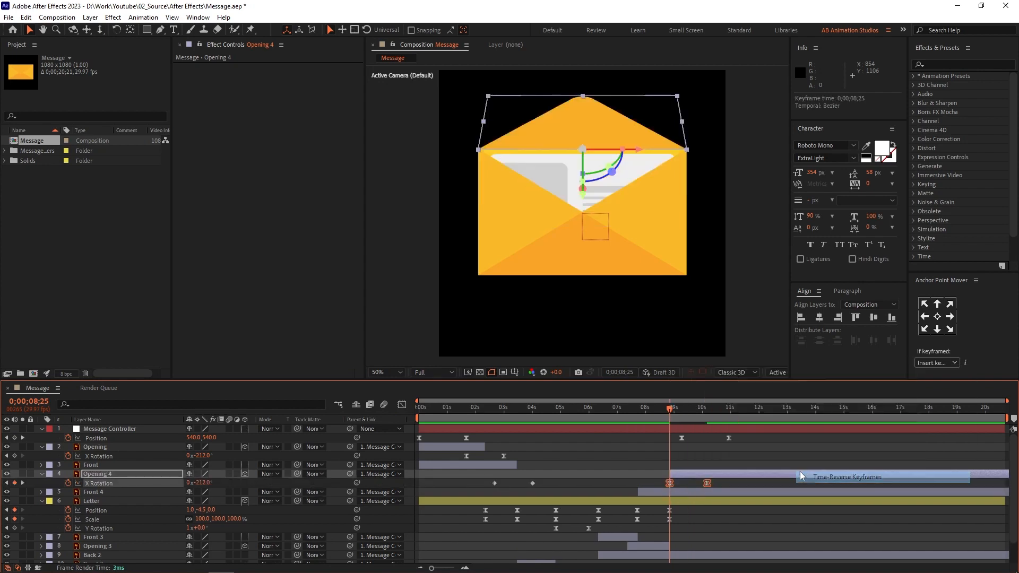
key(space)
click(622, 409)
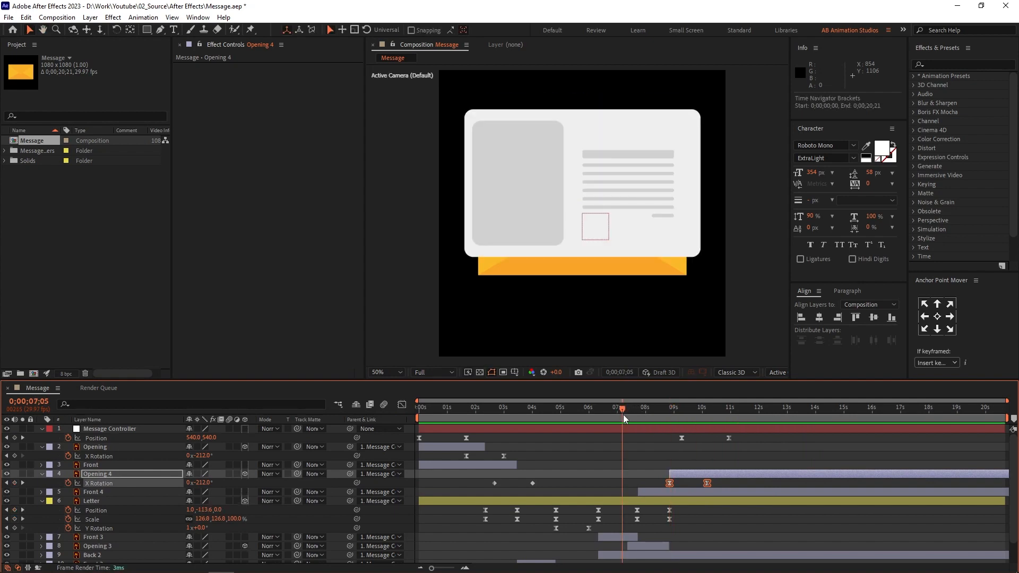
key(space)
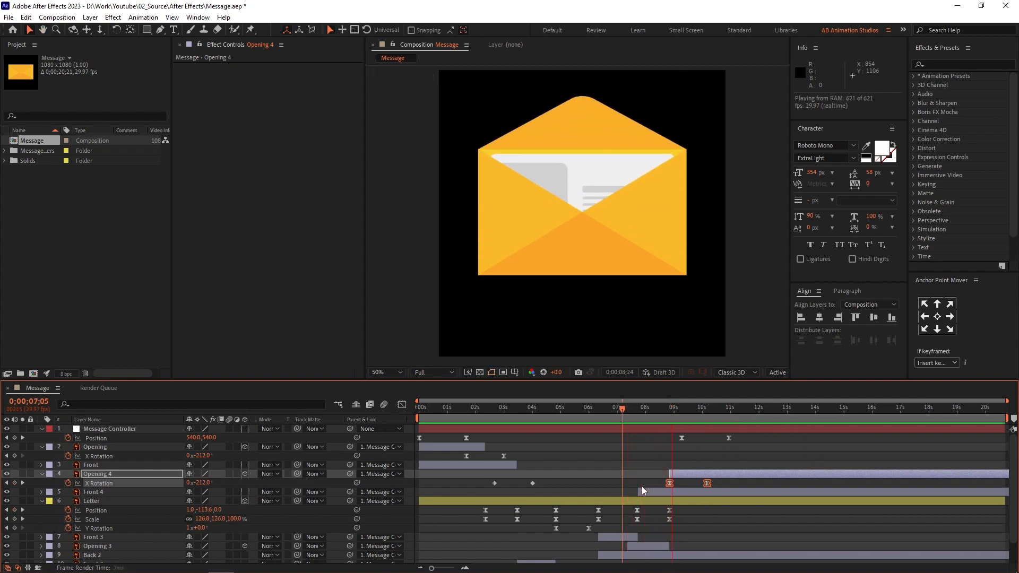
key(space)
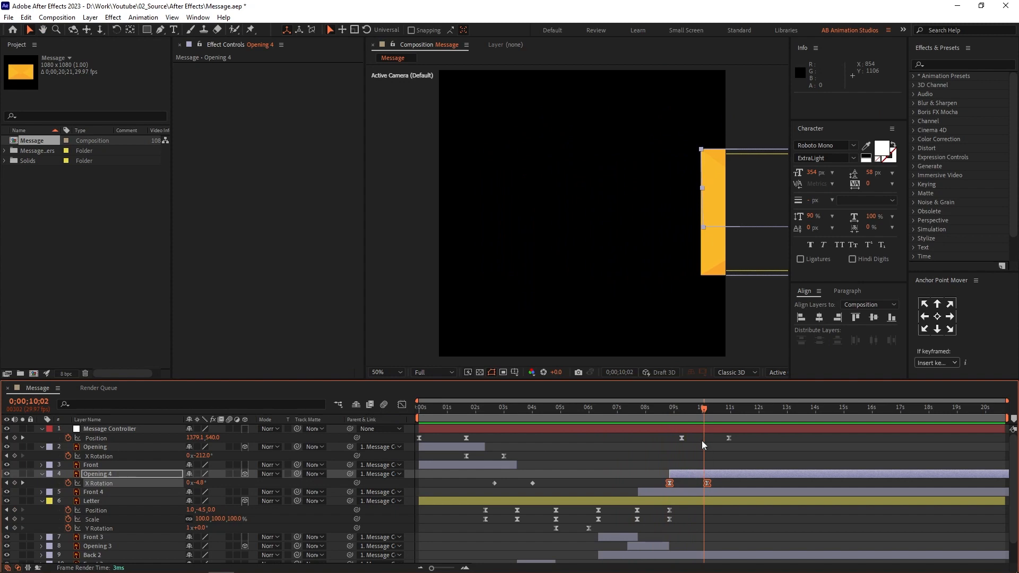
Shift the Opening 4 layer earlier so it starts at 0;00;08;17, and check the frames around the flap's closing.
drag(699, 471, 674, 467)
drag(642, 415, 658, 416)
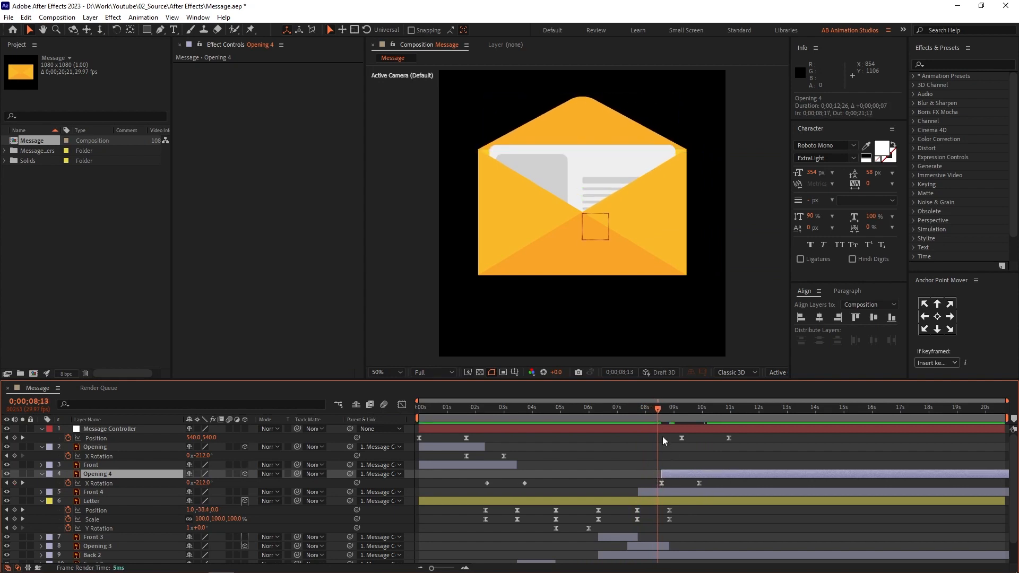
mouse_move(664, 413)
mouse_down()
mouse_move(701, 417)
mouse_move(668, 417)
mouse_up()
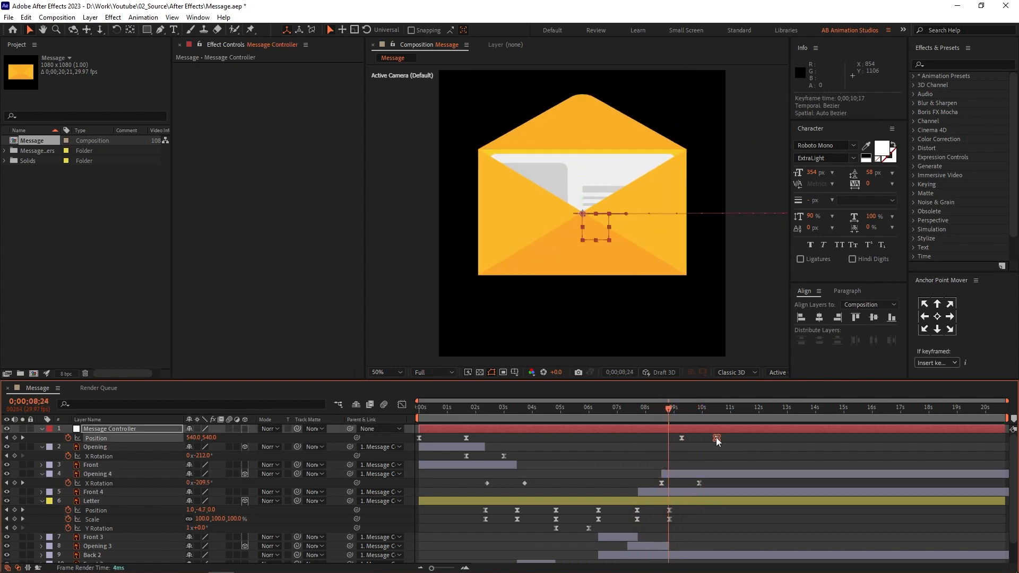
Shorten the Message Controller's slide-out, shift its last two Position keyframes to start just after 10 seconds, and preview it.
drag(728, 437, 680, 454)
key(space)
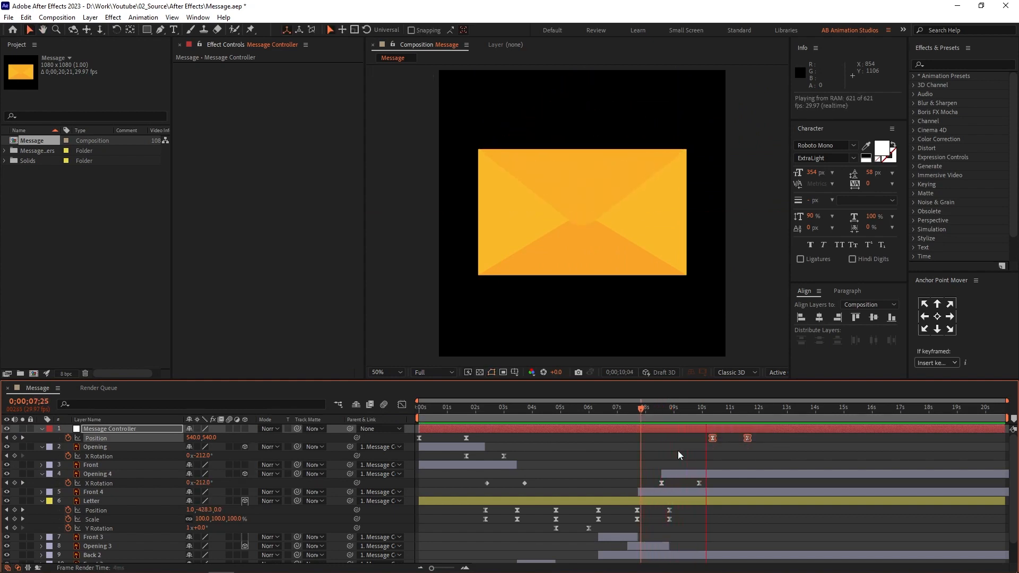
key(space)
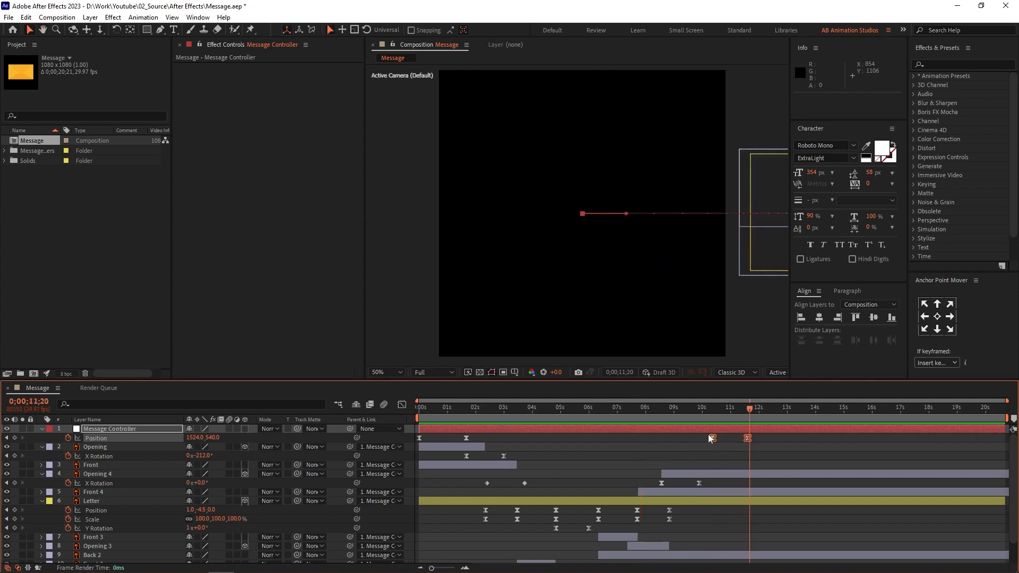
click(690, 457)
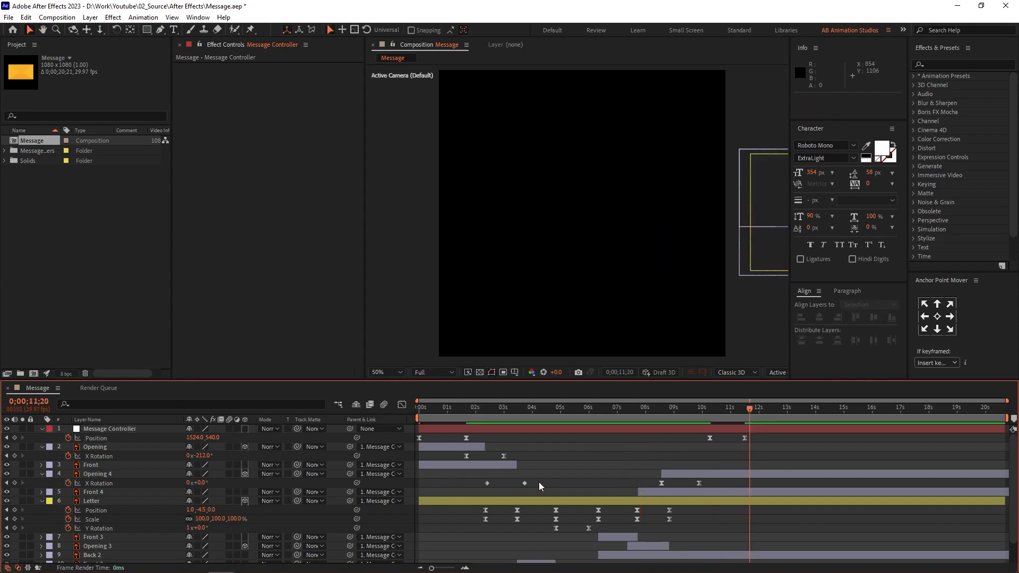
Delete Opening 4's two leftover early X Rotation keyframes, collapse the layer properties, and preview the animation from the start.
drag(526, 483, 487, 488)
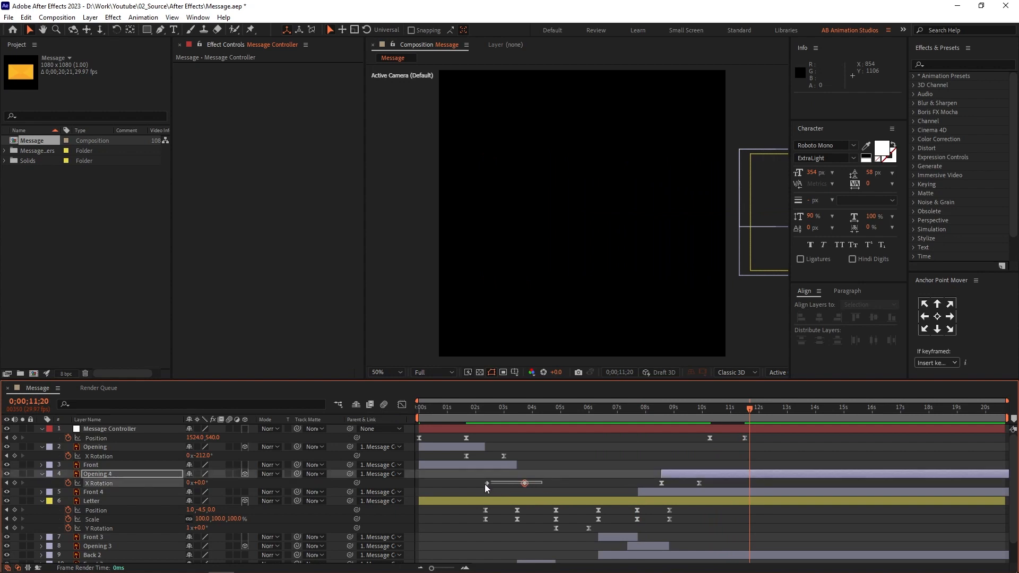
click(563, 484)
key(u)
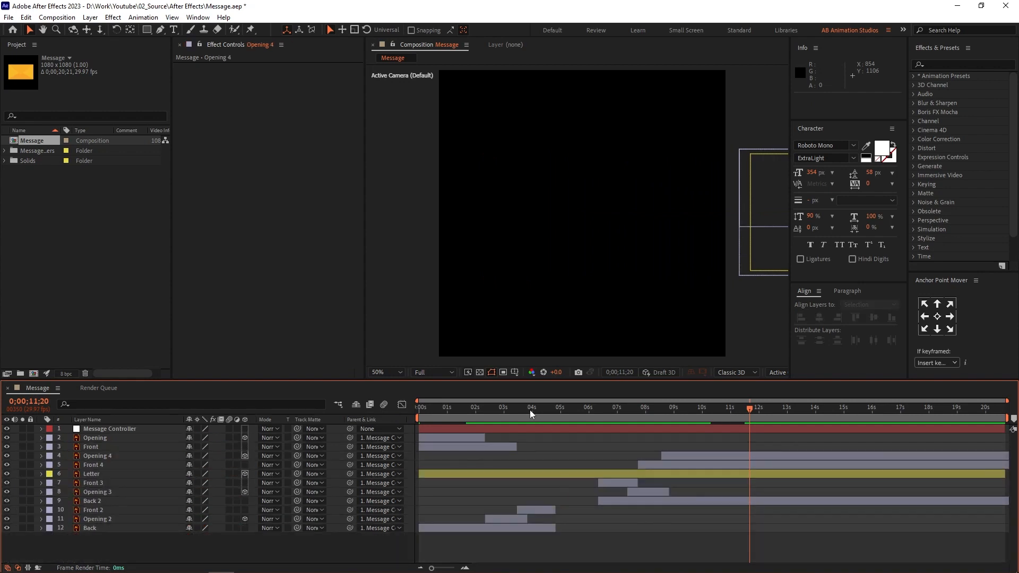
drag(531, 414, 390, 421)
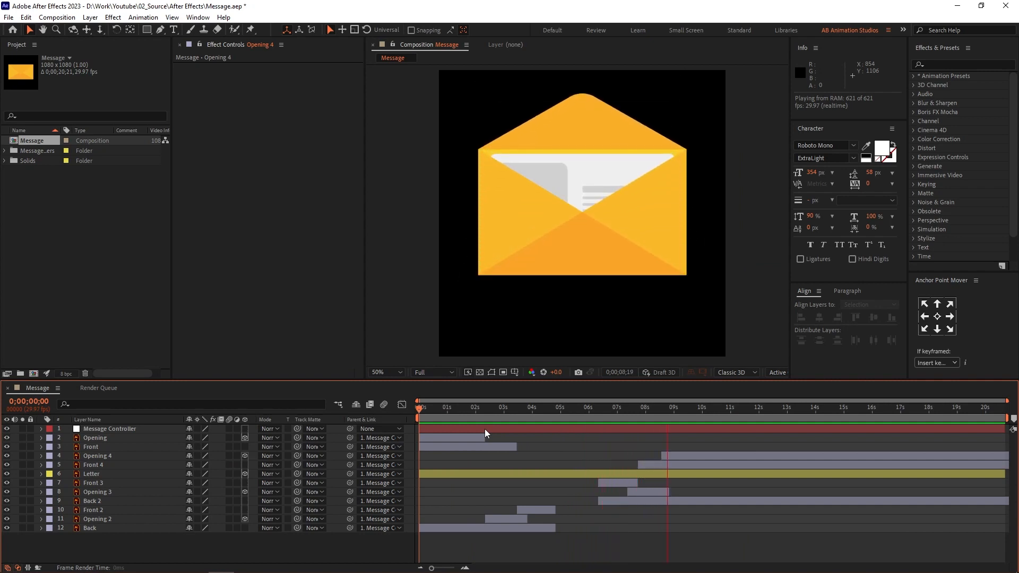
key(space)
Move Opening 4's last X Rotation keyframe to 0;00;09;07 and preview the faster flap closing.
click(674, 466)
click(677, 456)
click(677, 465)
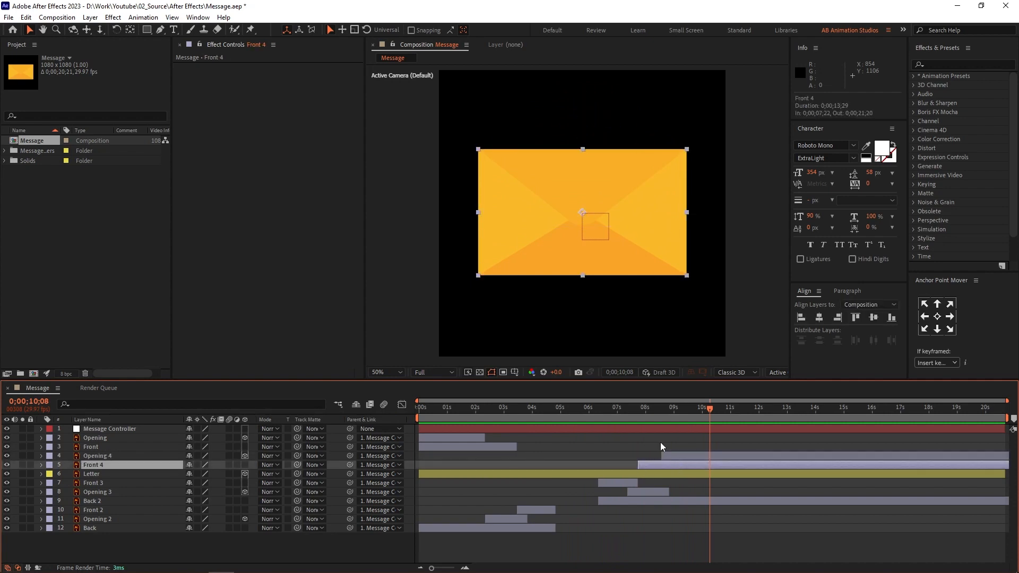
click(683, 456)
key(u)
drag(658, 415, 674, 410)
drag(698, 466, 681, 468)
key(space)
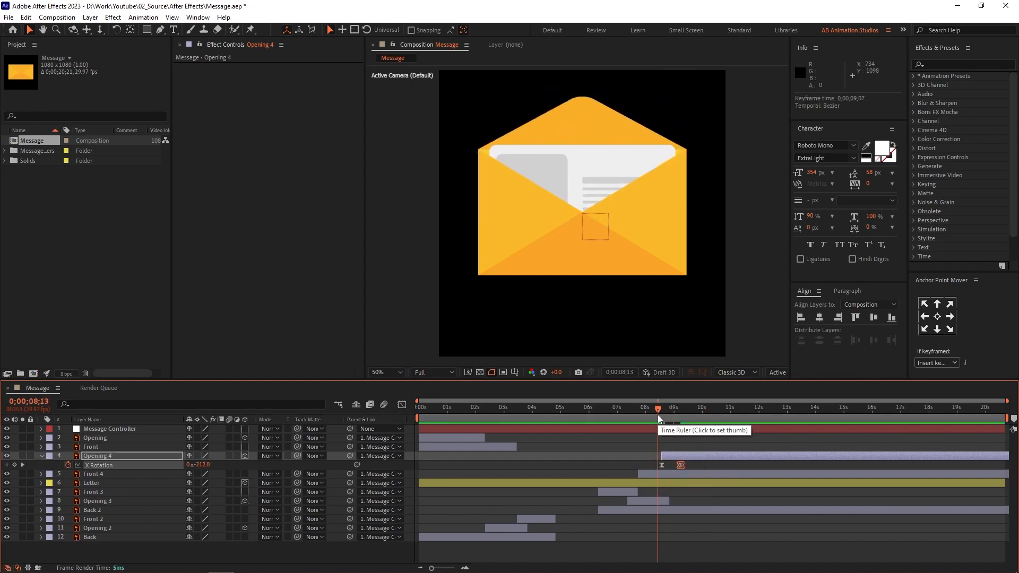
key(space)
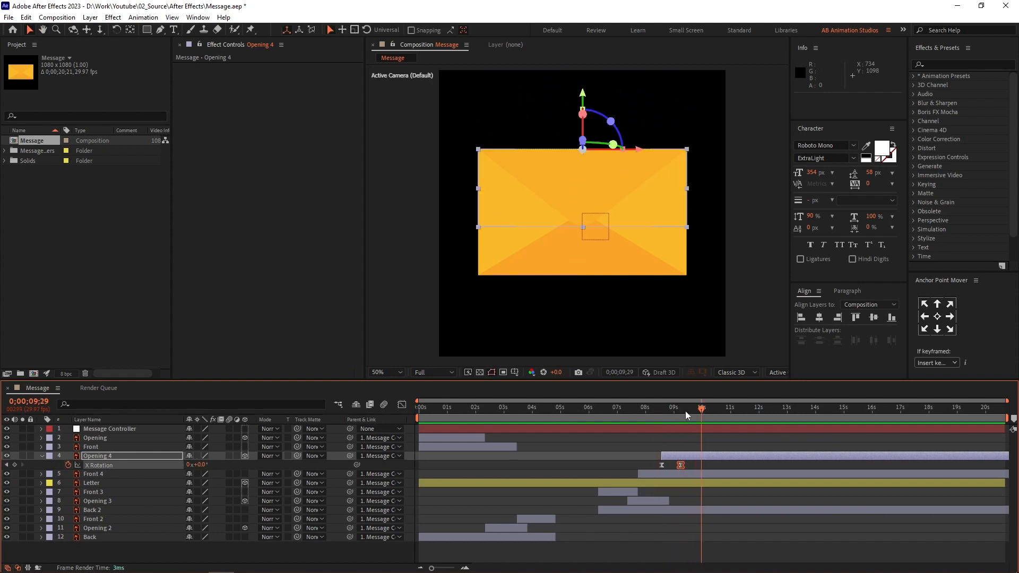
Move Opening 4's last X Rotation keyframe slightly later and align the Message Controller's slide-out with it, ending at 0;00;10;19.
click(692, 434)
key(p)
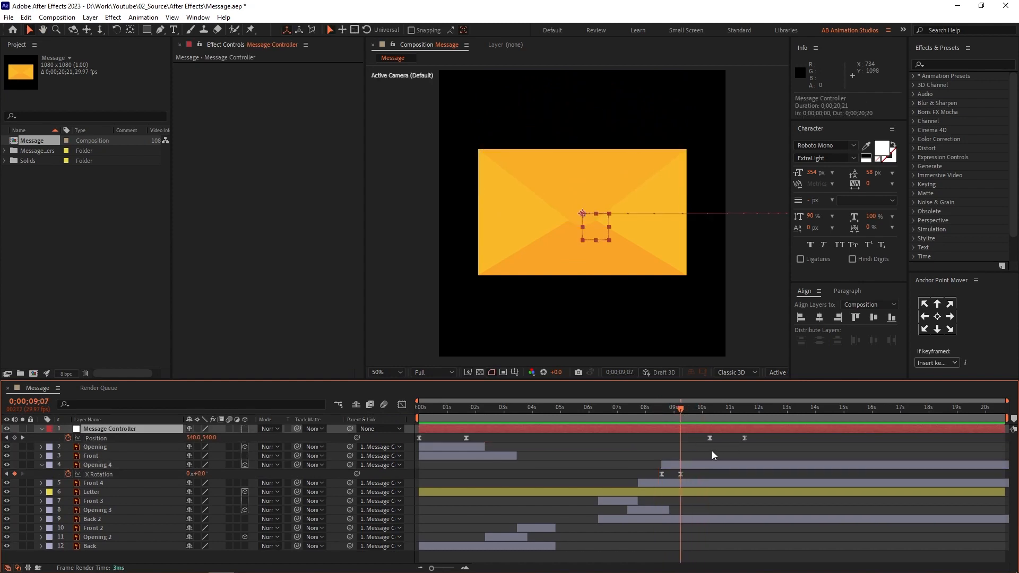
drag(679, 474, 684, 478)
drag(762, 442, 706, 445)
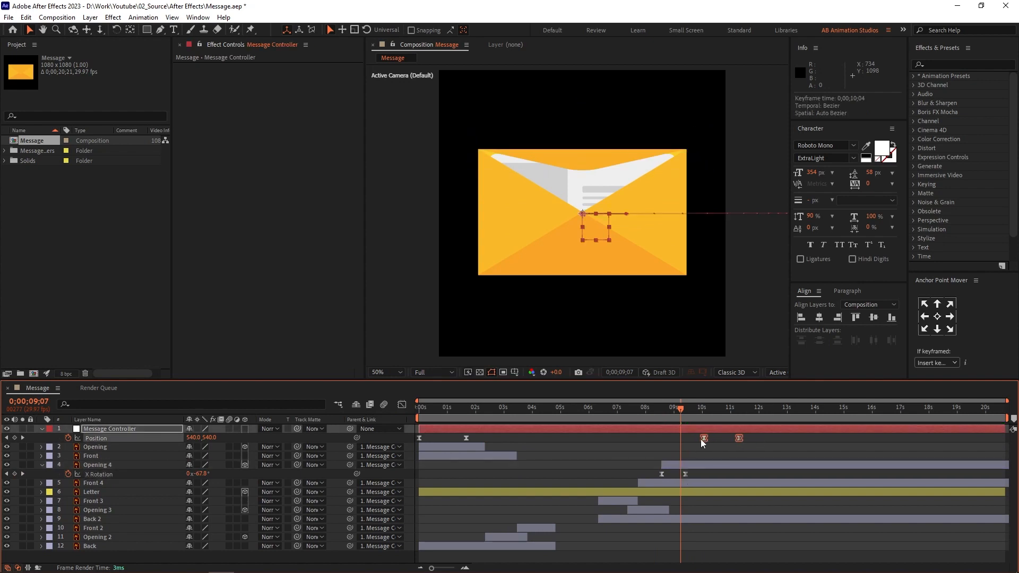
key(space)
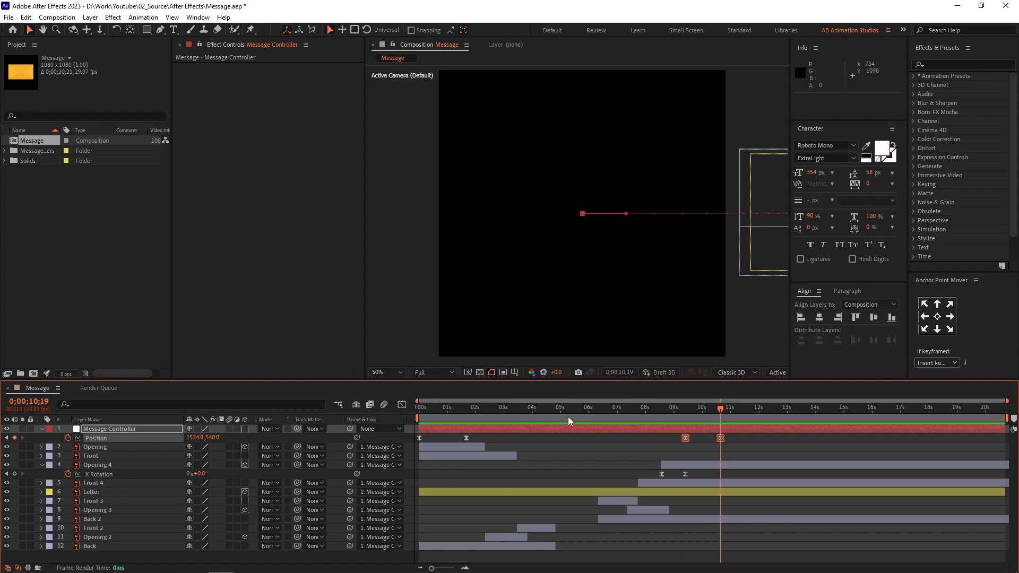
End the work area at 0;00;10;19 and trim the Message composition to it.
drag(1006, 418, 735, 419)
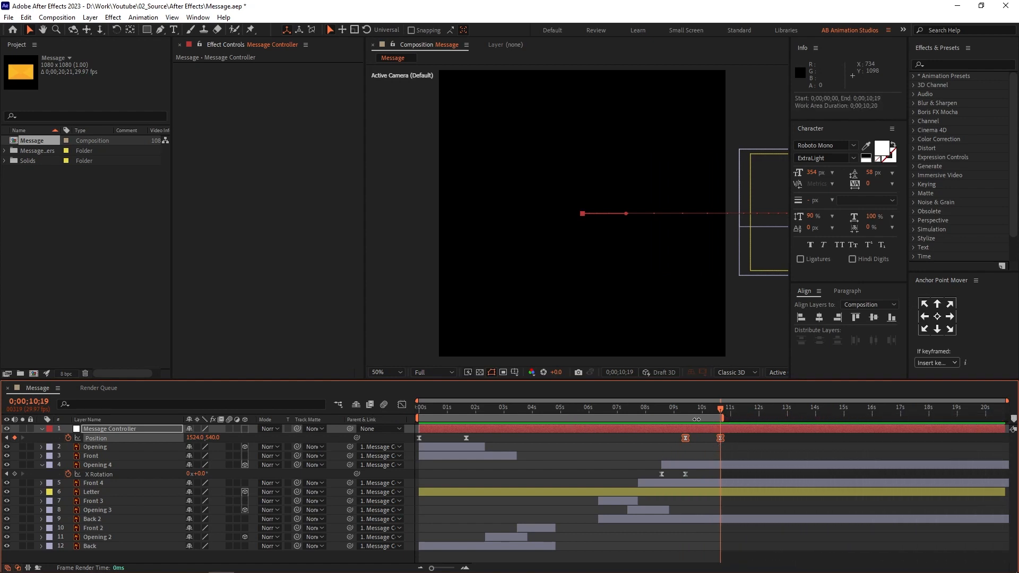
right_click(696, 419)
click(732, 450)
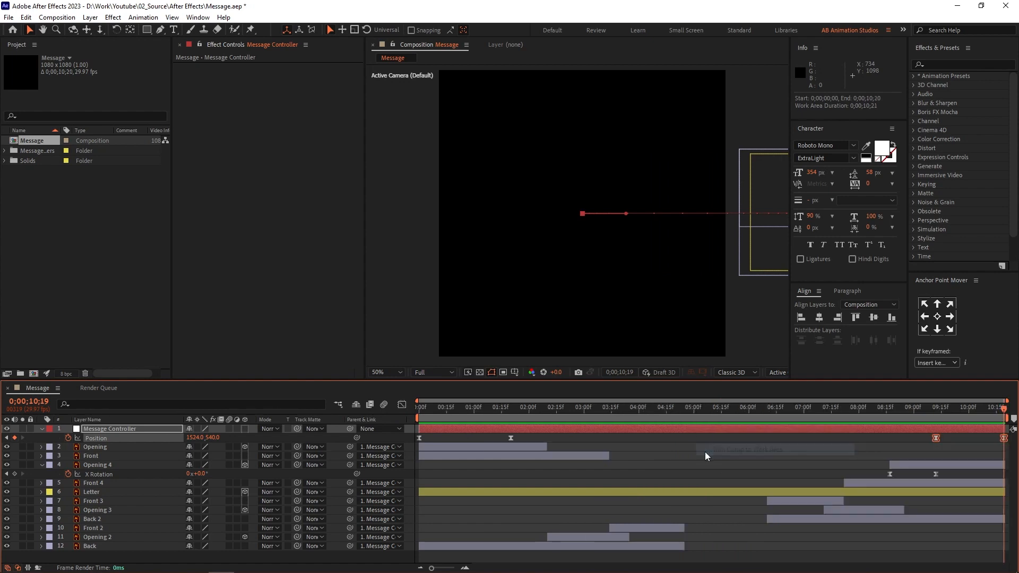
Collapse the Message Controller and Opening 4 properties and preview the trimmed composition from the start.
key(u)
drag(666, 412, 412, 438)
key(space)
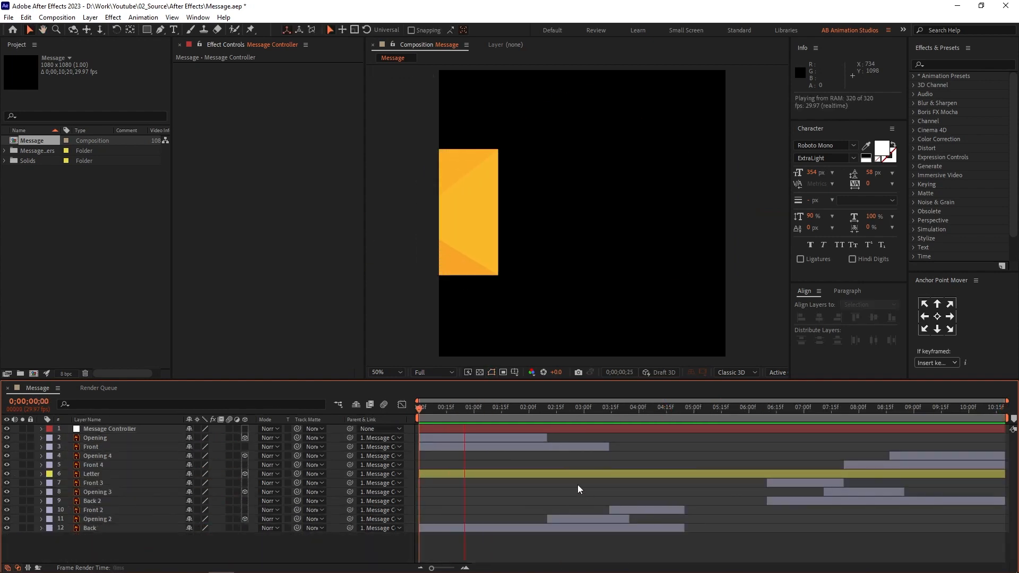